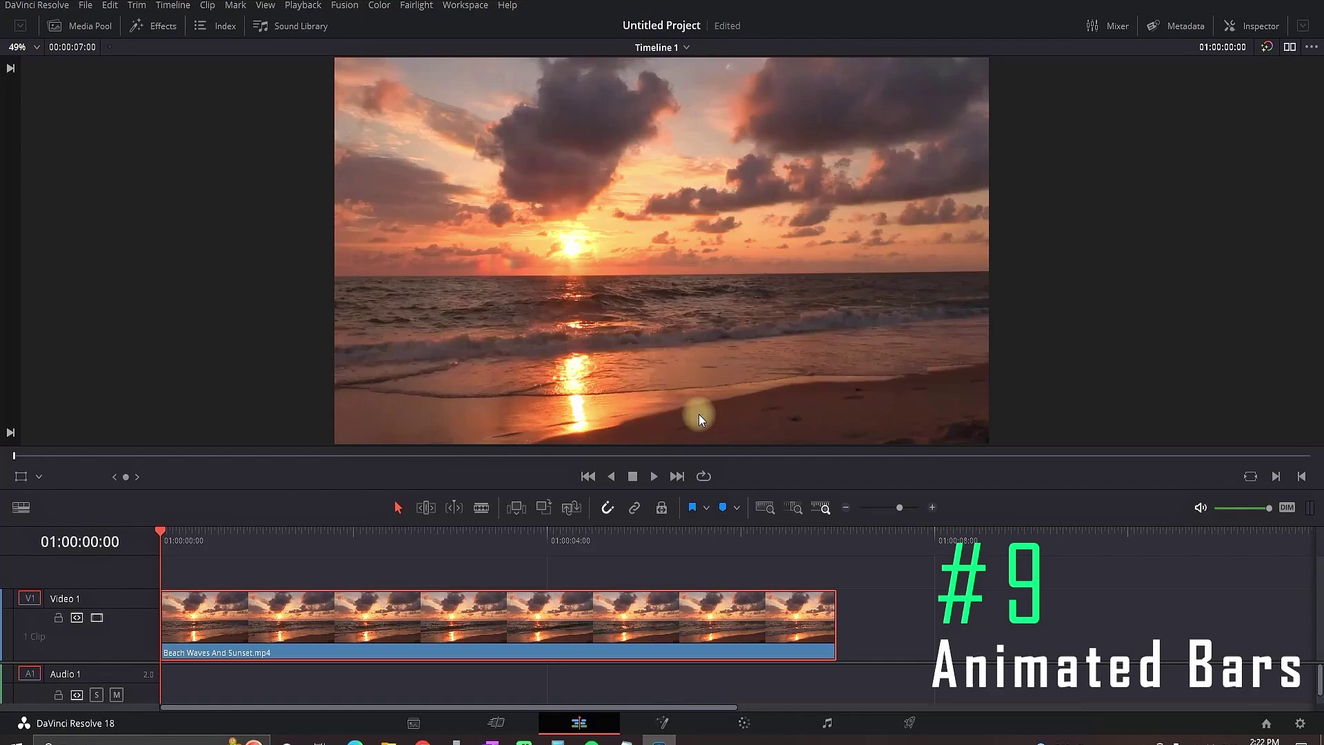
Step: Enable Cropping on the beach clip and keyframe Crop Top and Crop Bottom at clip start
click(1250, 25)
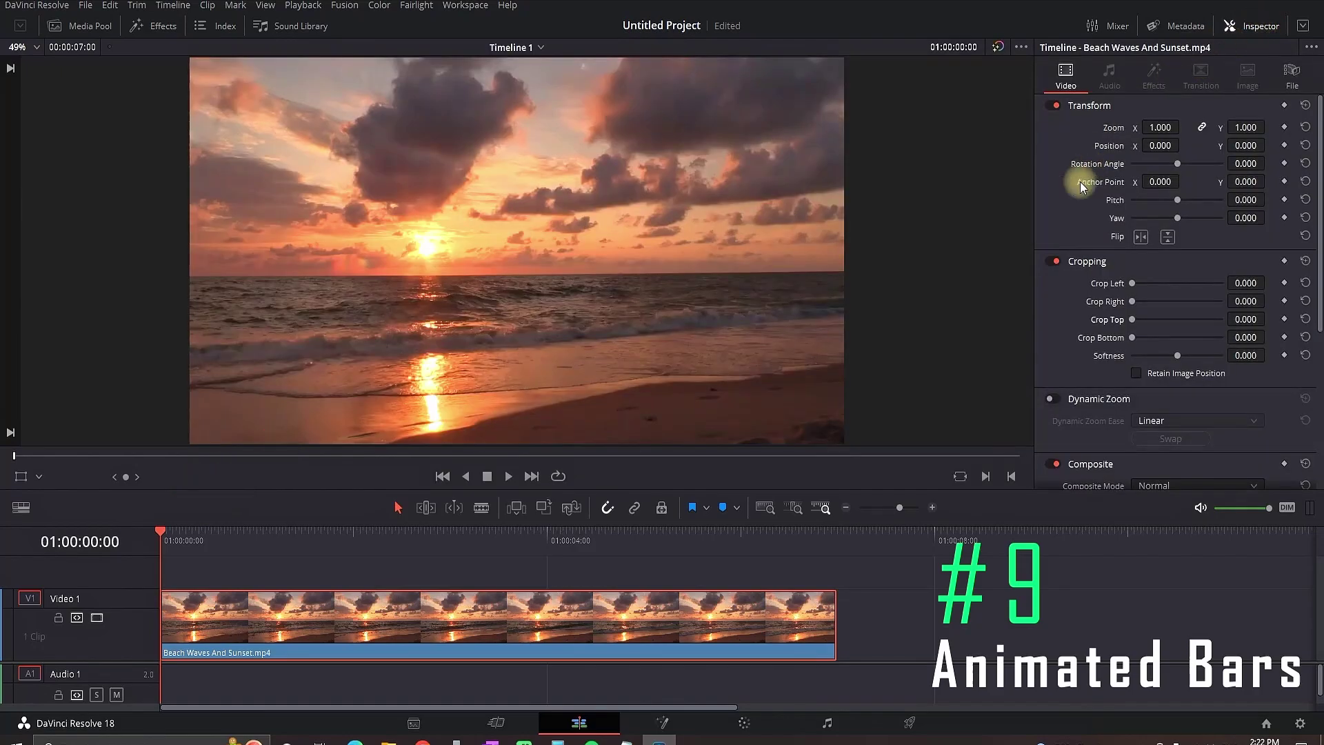
click(1054, 262)
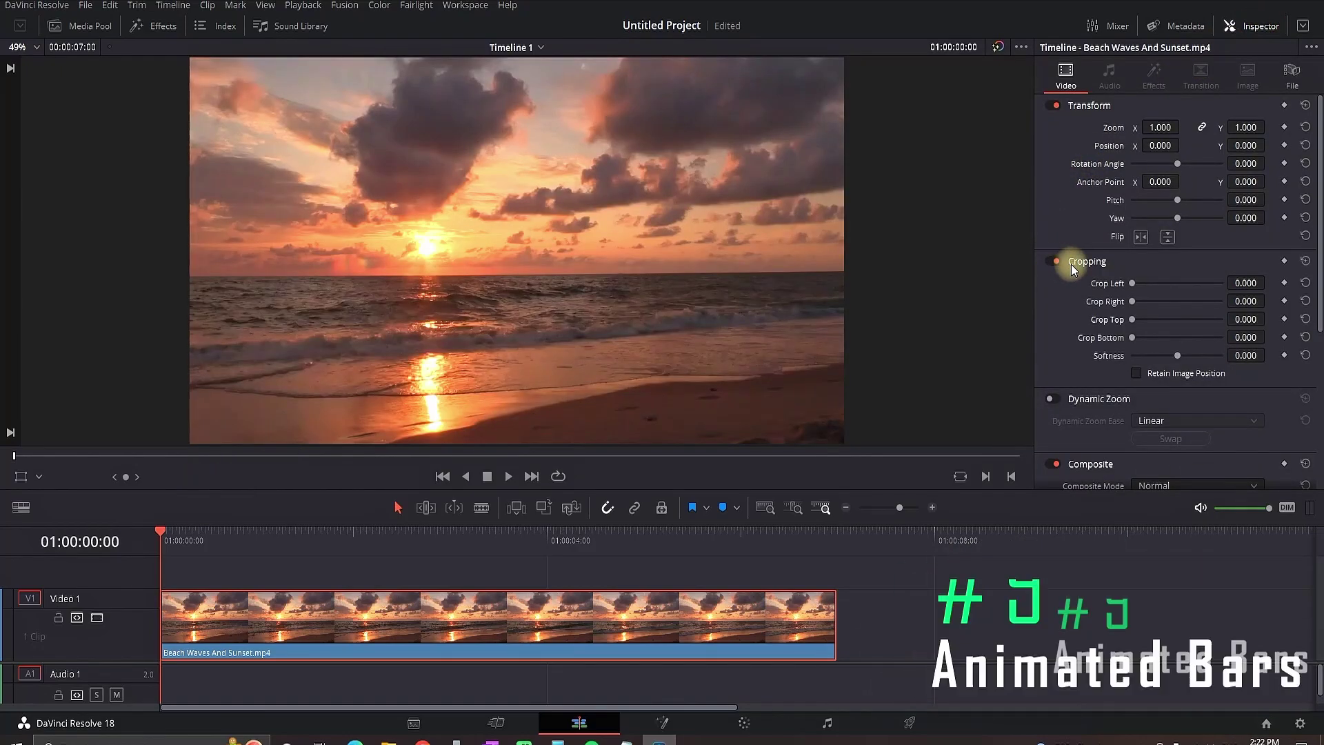
click(1285, 319)
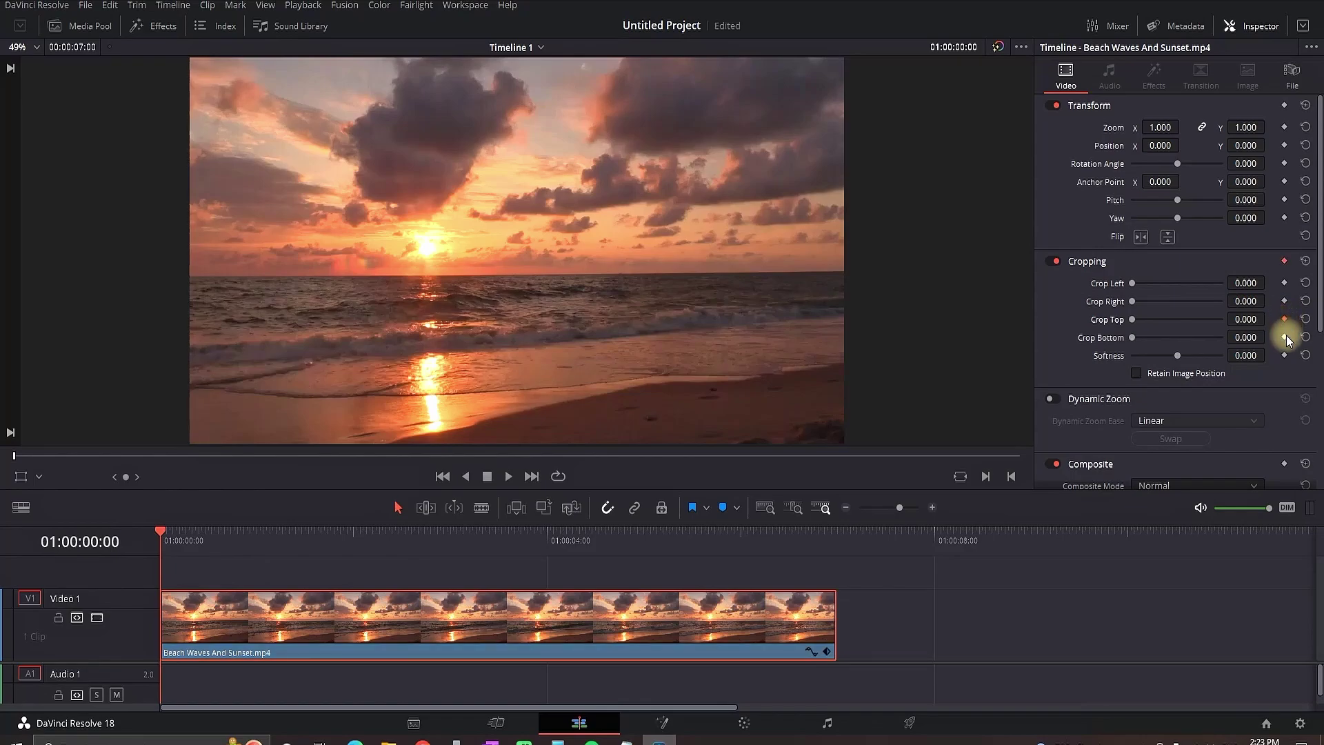
click(1284, 337)
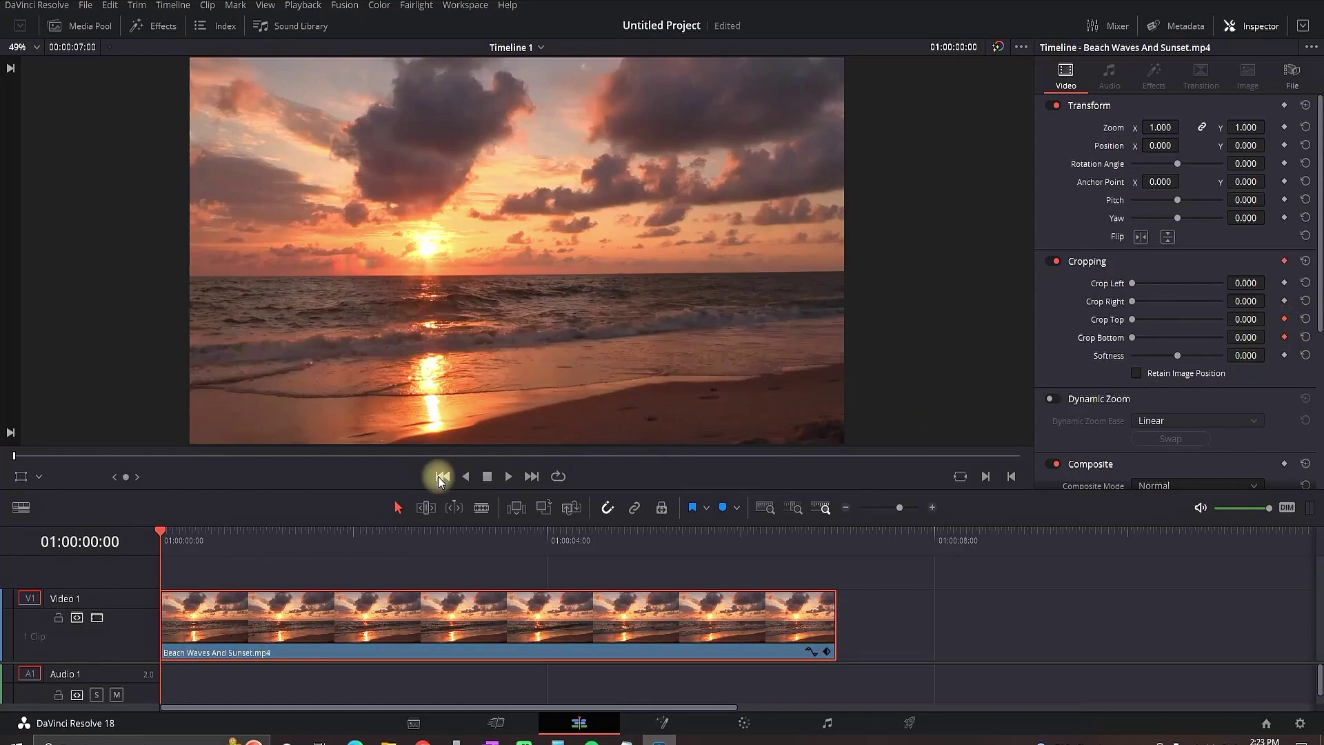
Step: At 01:00:02:00 set Crop Top and Crop Bottom to 150, then play from the start
drag(160, 532, 353, 537)
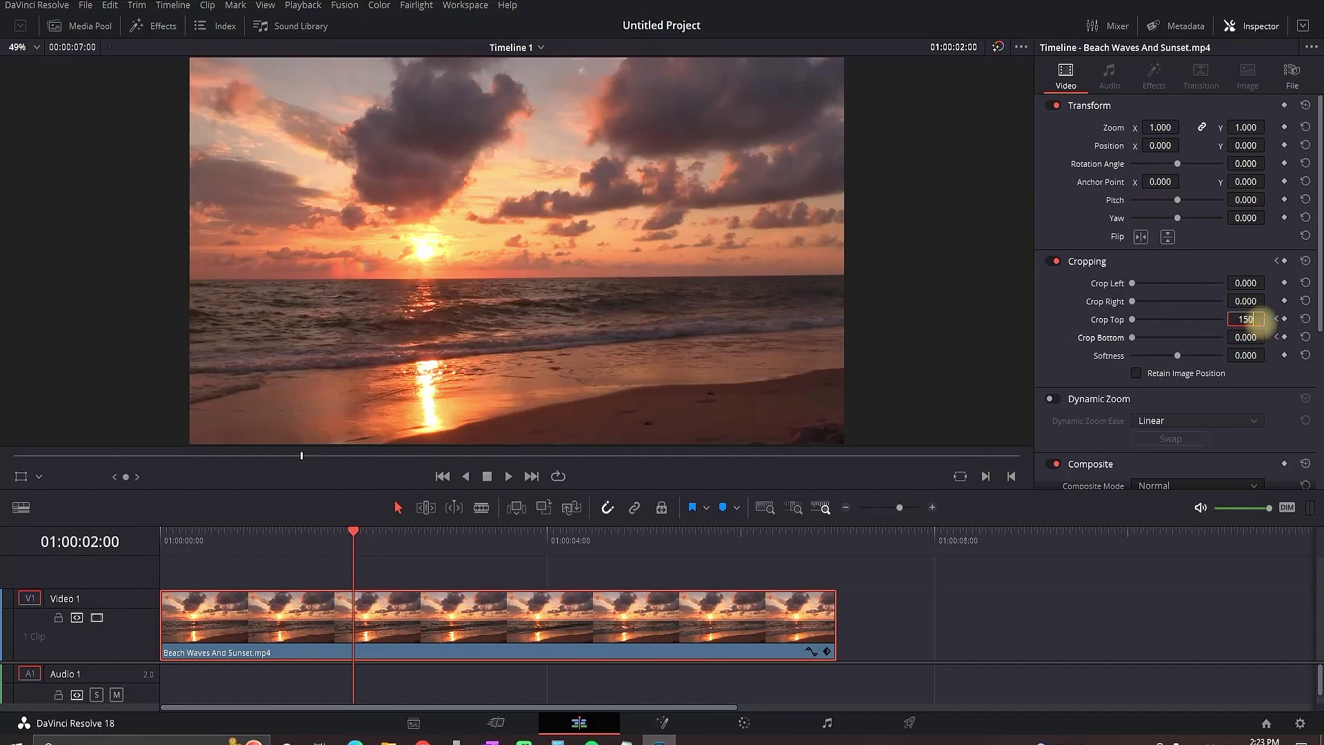
key(Return)
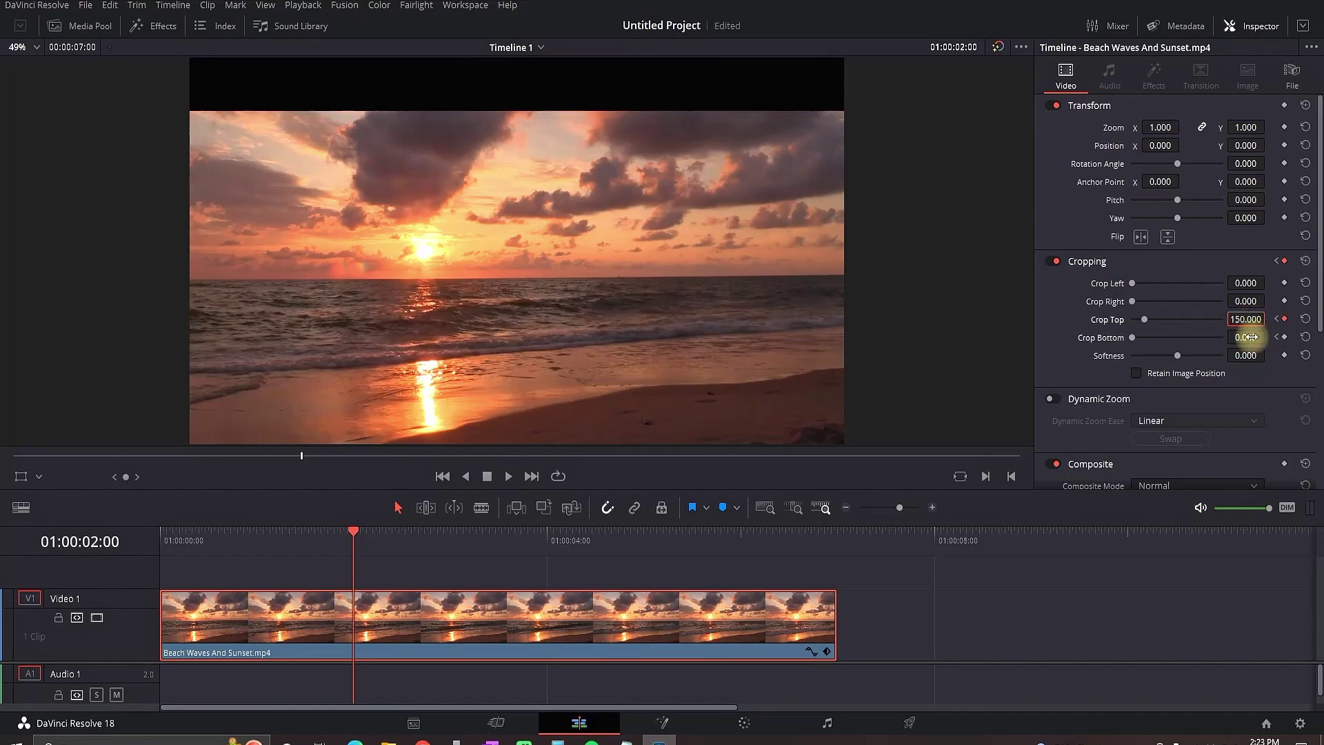
key(Return)
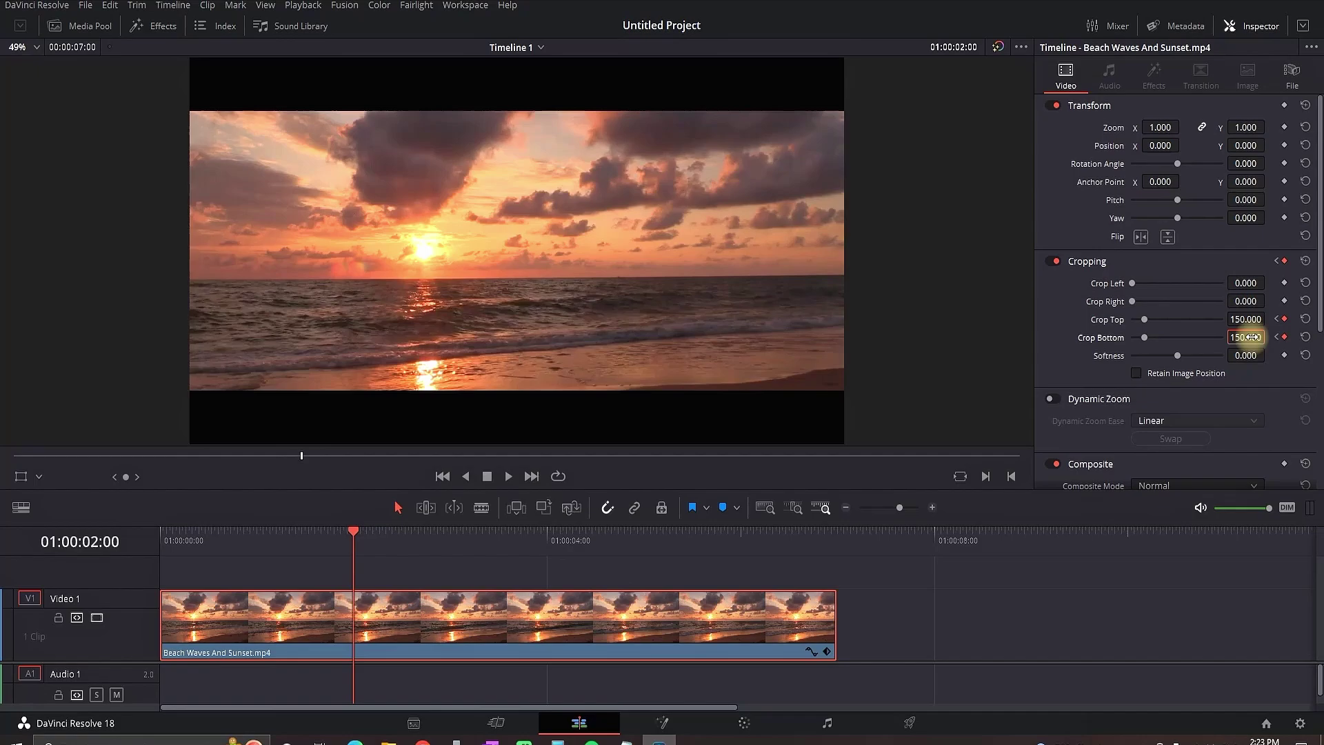
key(Home)
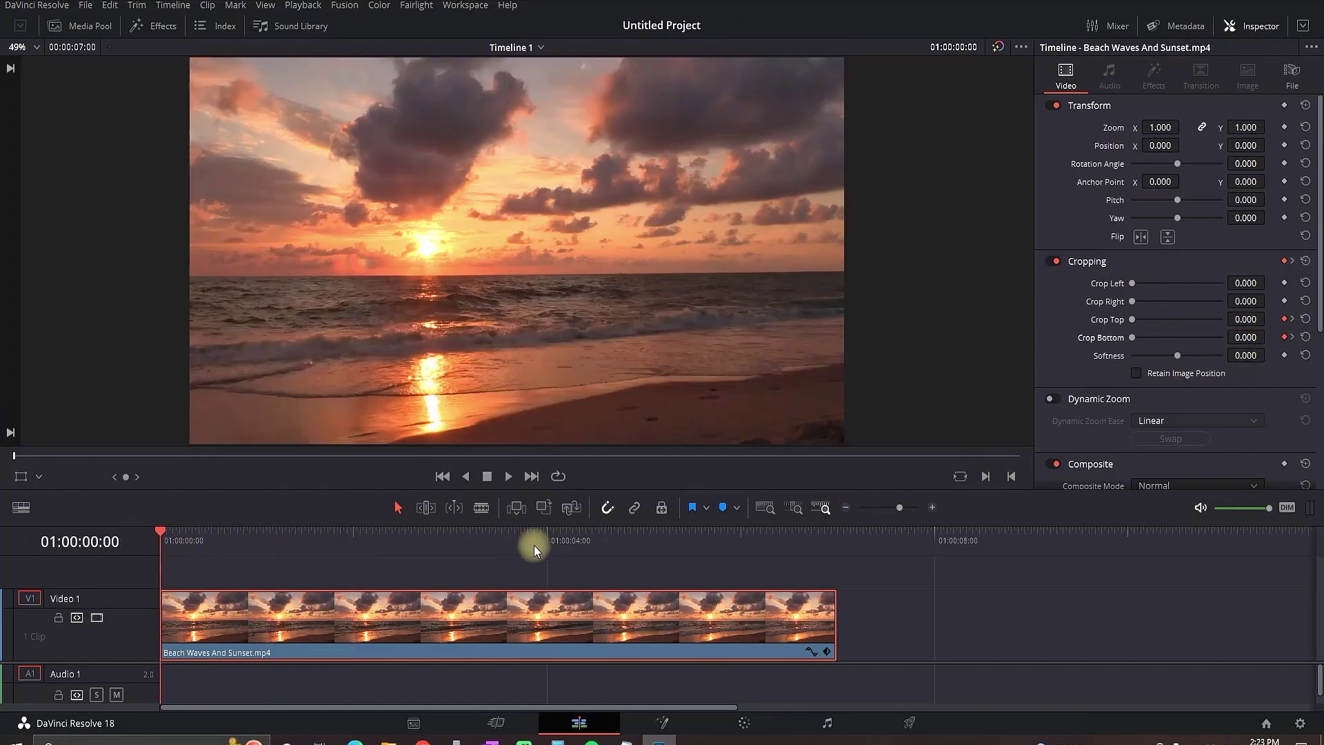
key(space)
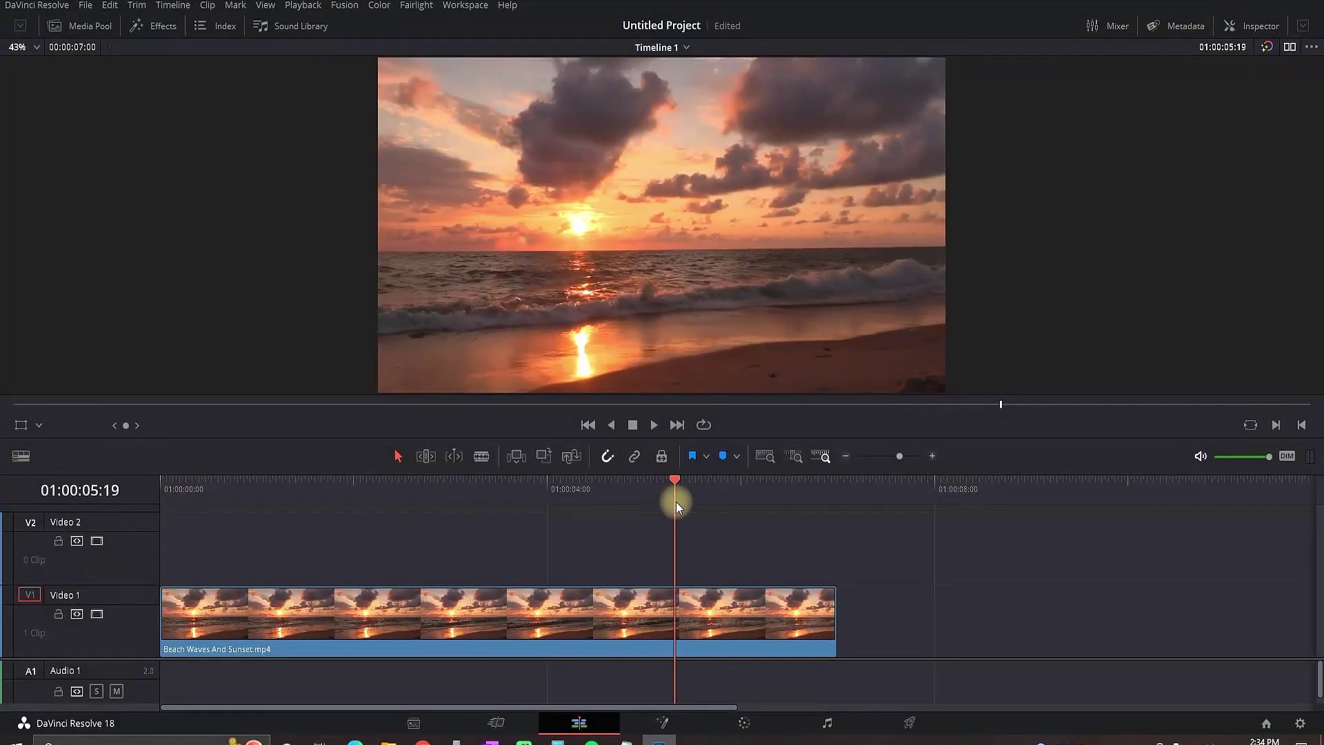
Step: Apply a Freeze Frame speed change to the beach clip from about 01:00:05:22
drag(676, 507, 679, 503)
click(725, 610)
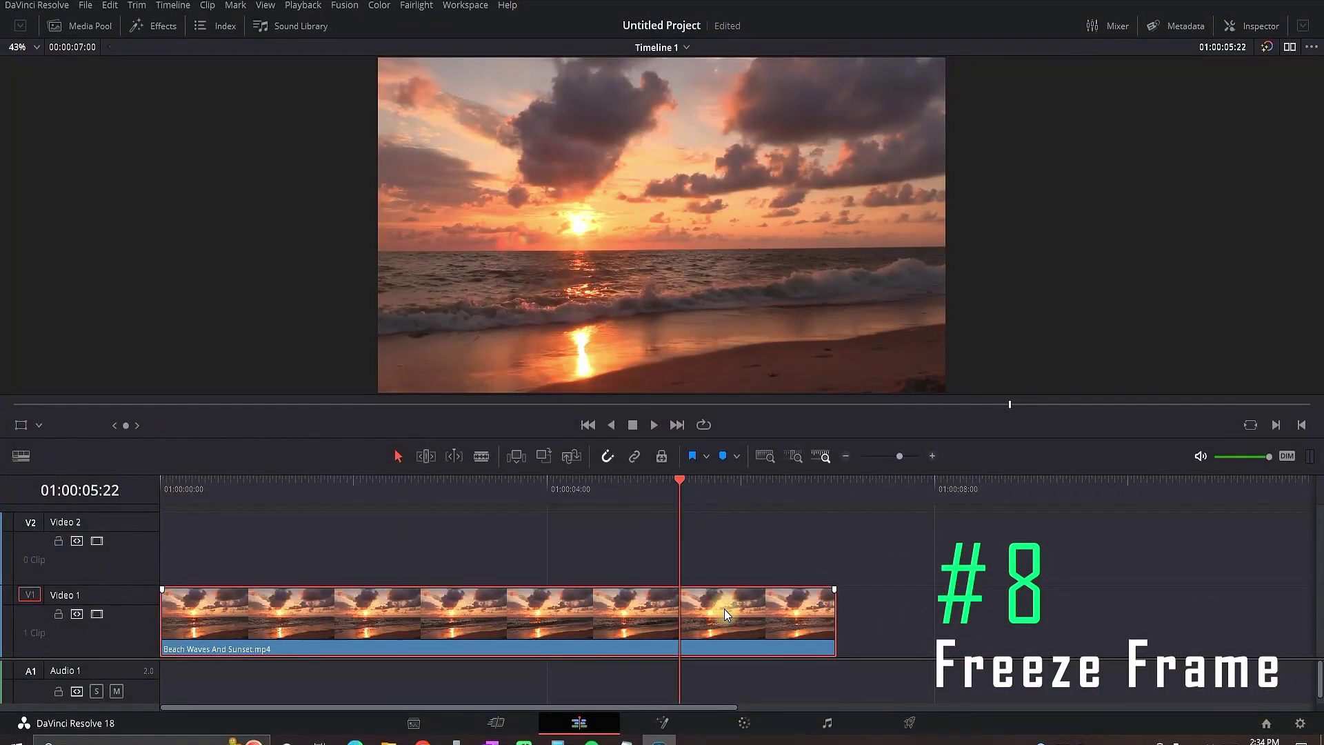
right_click(725, 609)
click(795, 396)
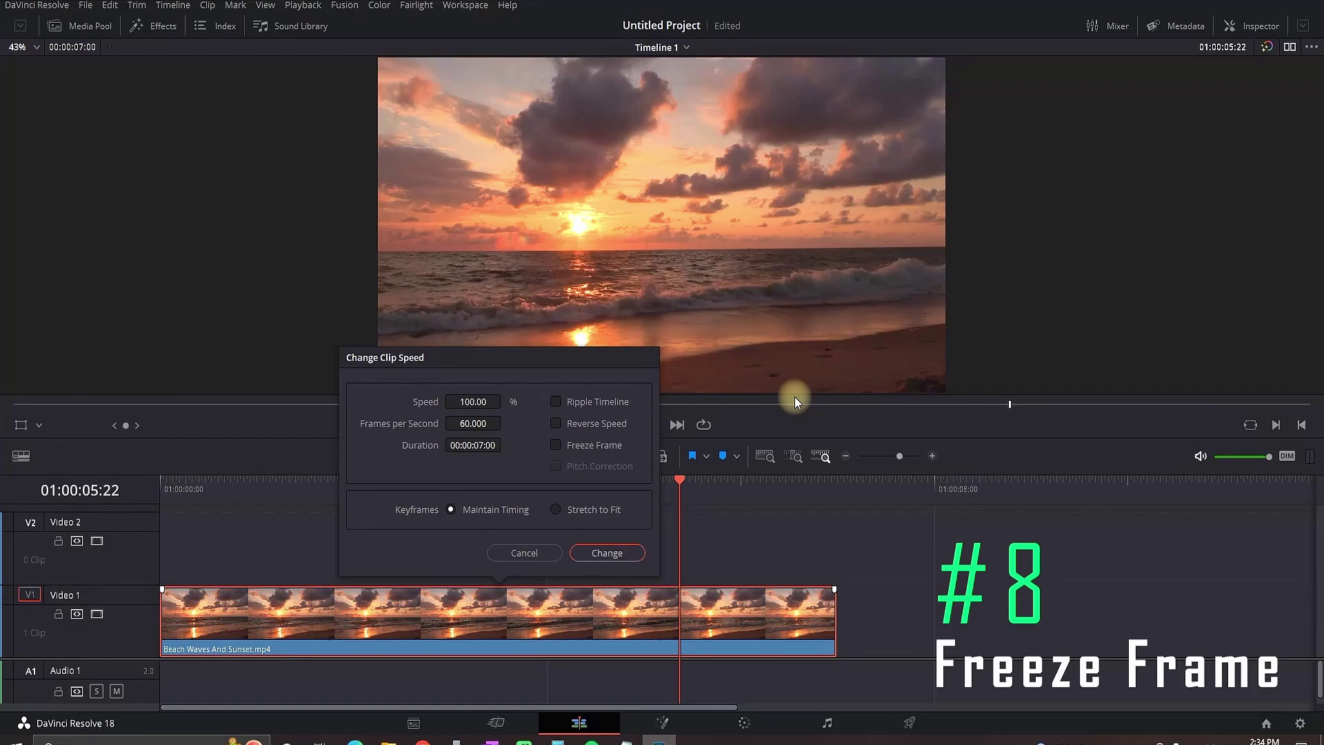
click(555, 444)
click(607, 553)
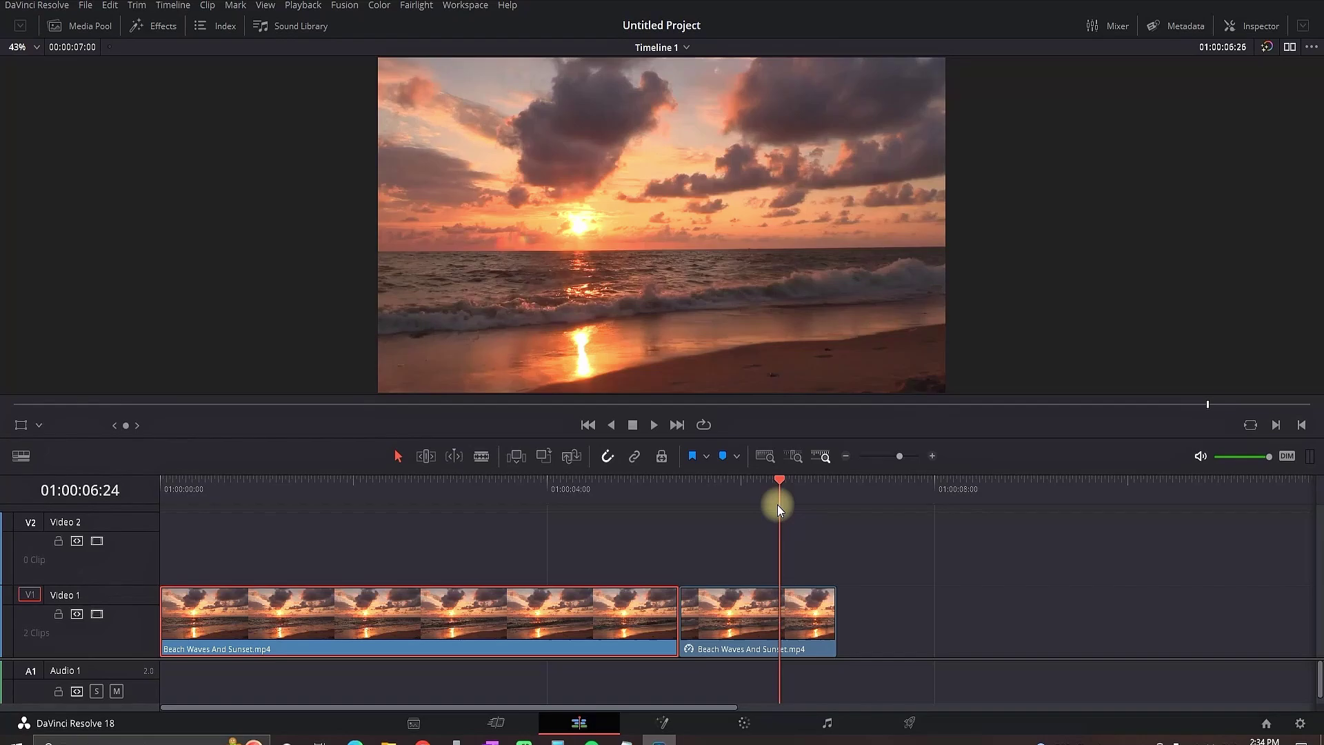
Step: Undo the freeze, split the clip at 01:00:04:31 and move the second part right, leaving a gap
key(ctrl+z)
drag(706, 501, 597, 487)
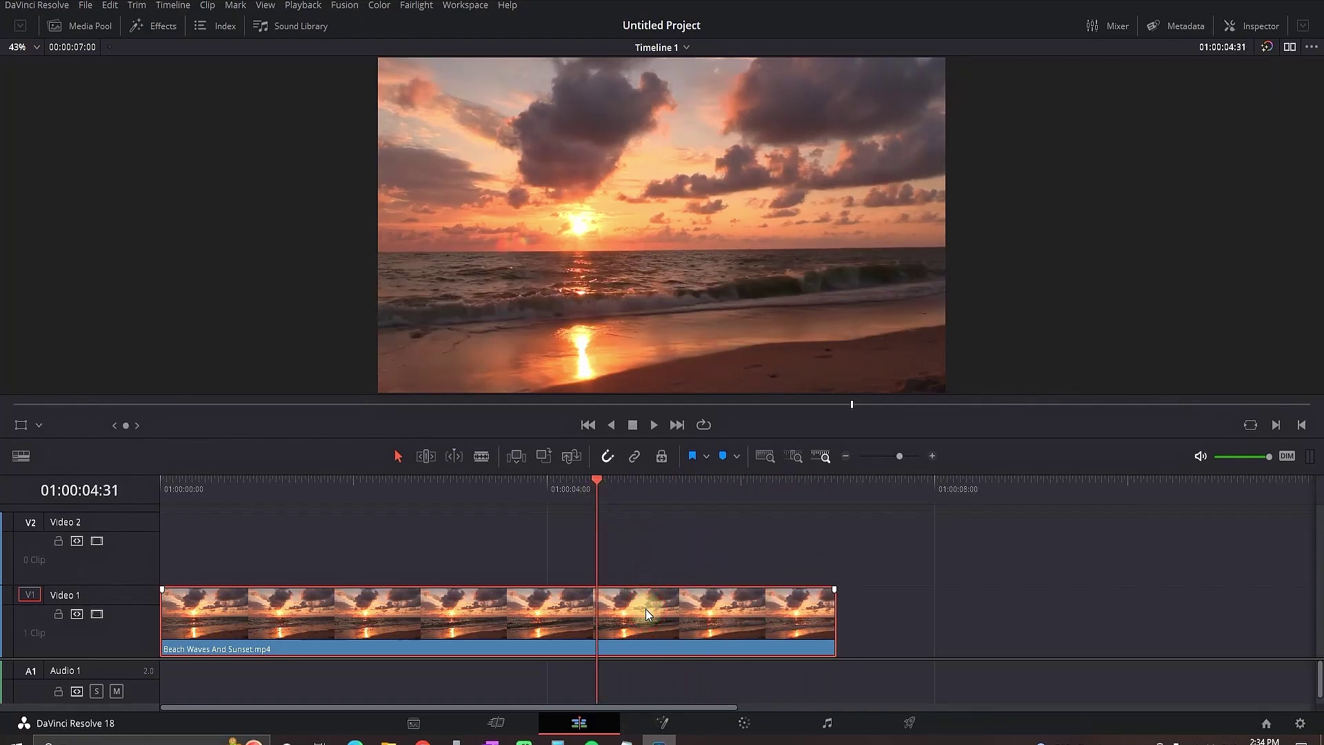
key(ctrl+b)
key(Right)
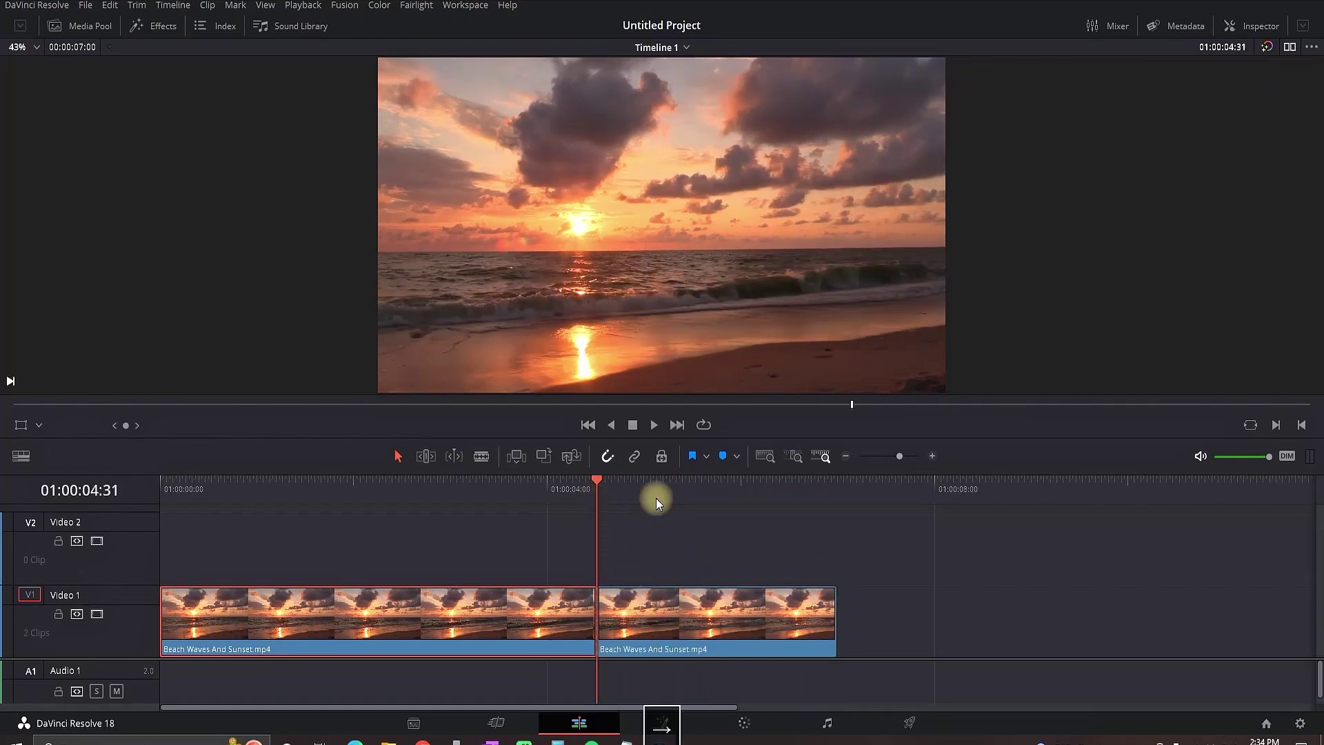
click(628, 602)
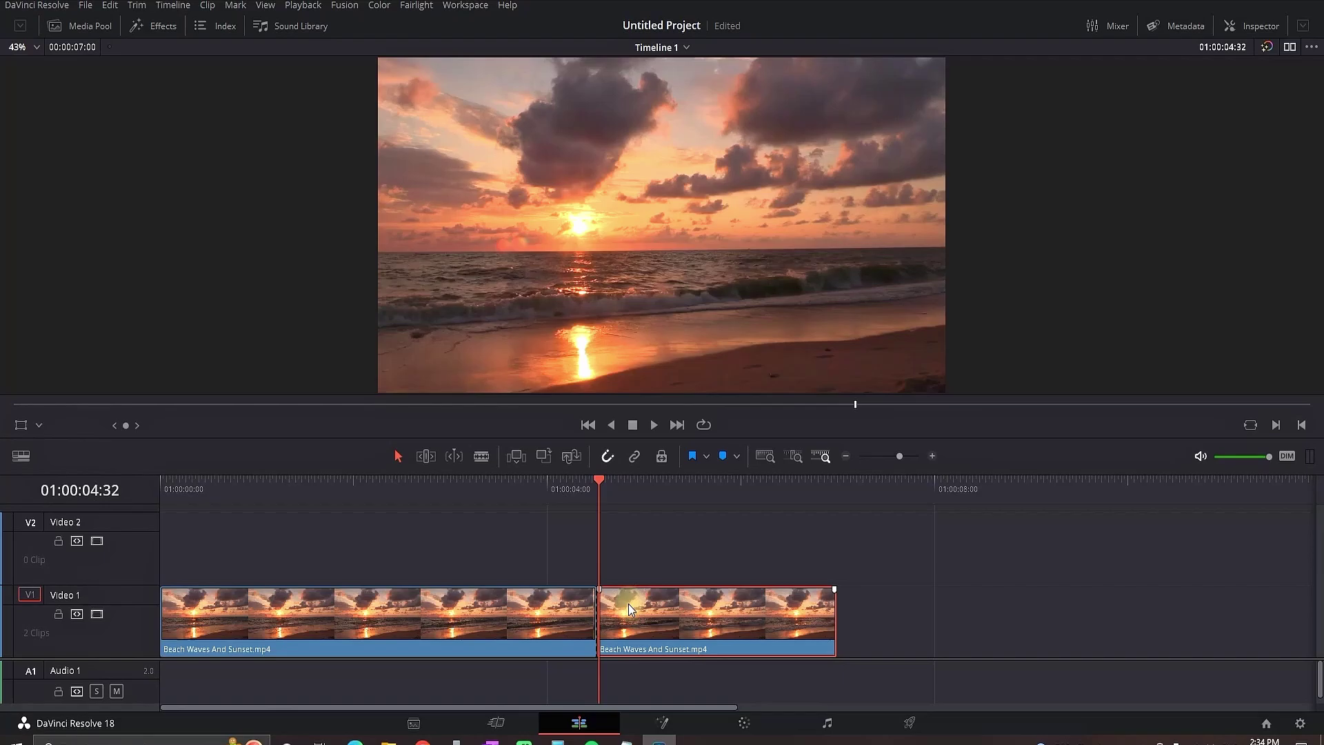
drag(628, 603, 766, 605)
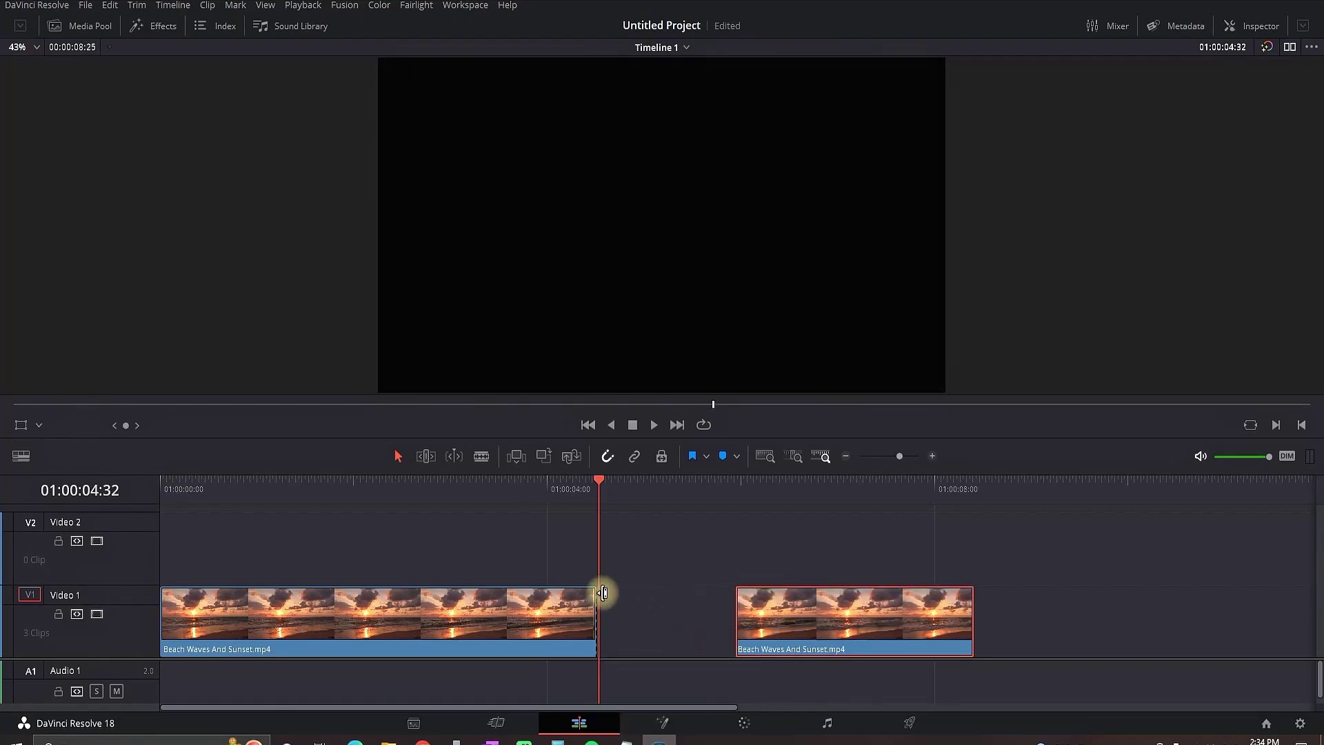
Step: Turn the one-frame clip into a Freeze Frame via Change Clip Speed
scroll(607, 599, up, 3)
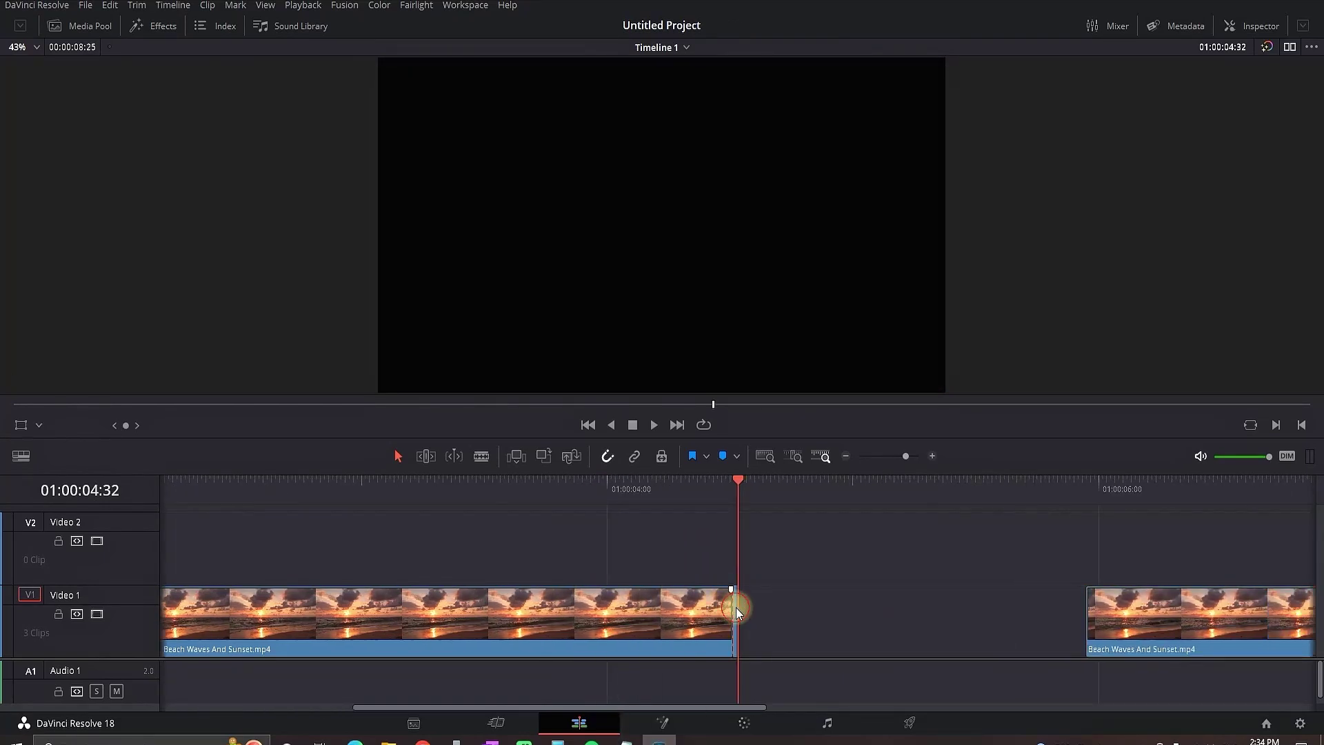
click(826, 611)
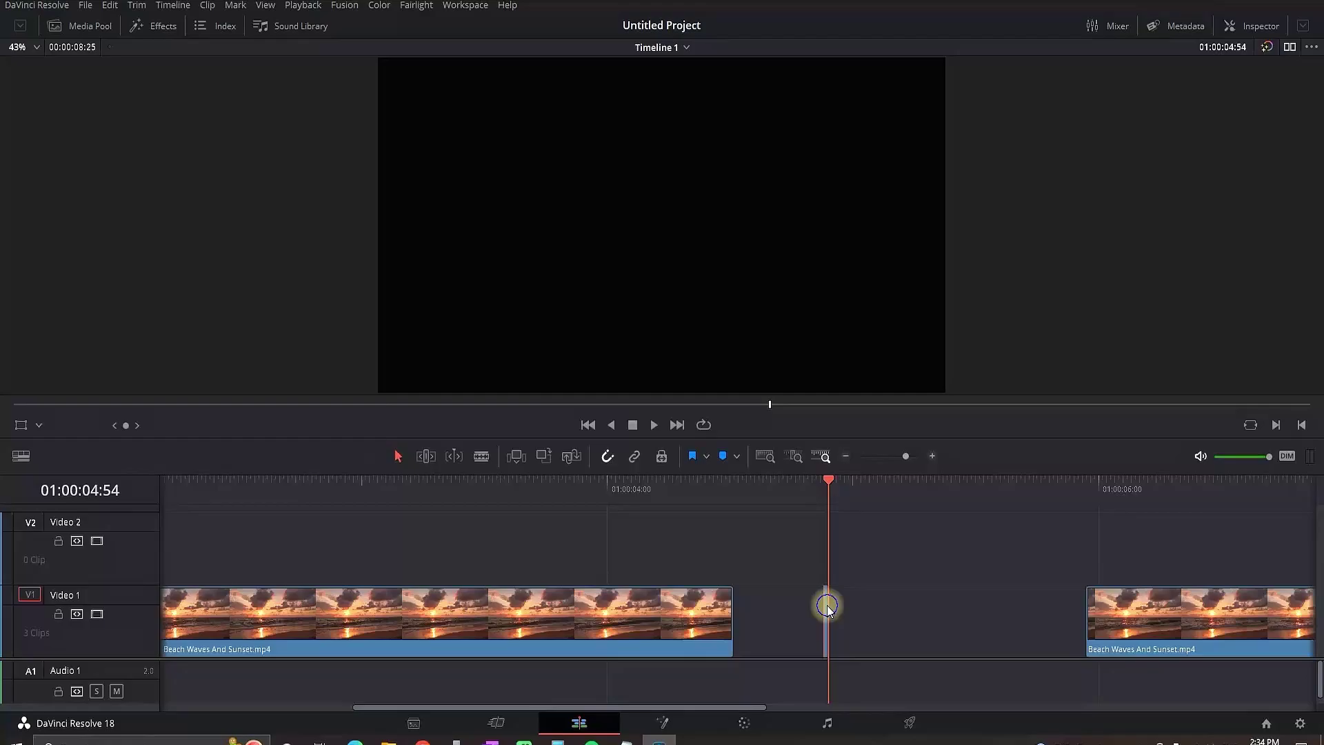
right_click(828, 599)
click(891, 390)
click(932, 553)
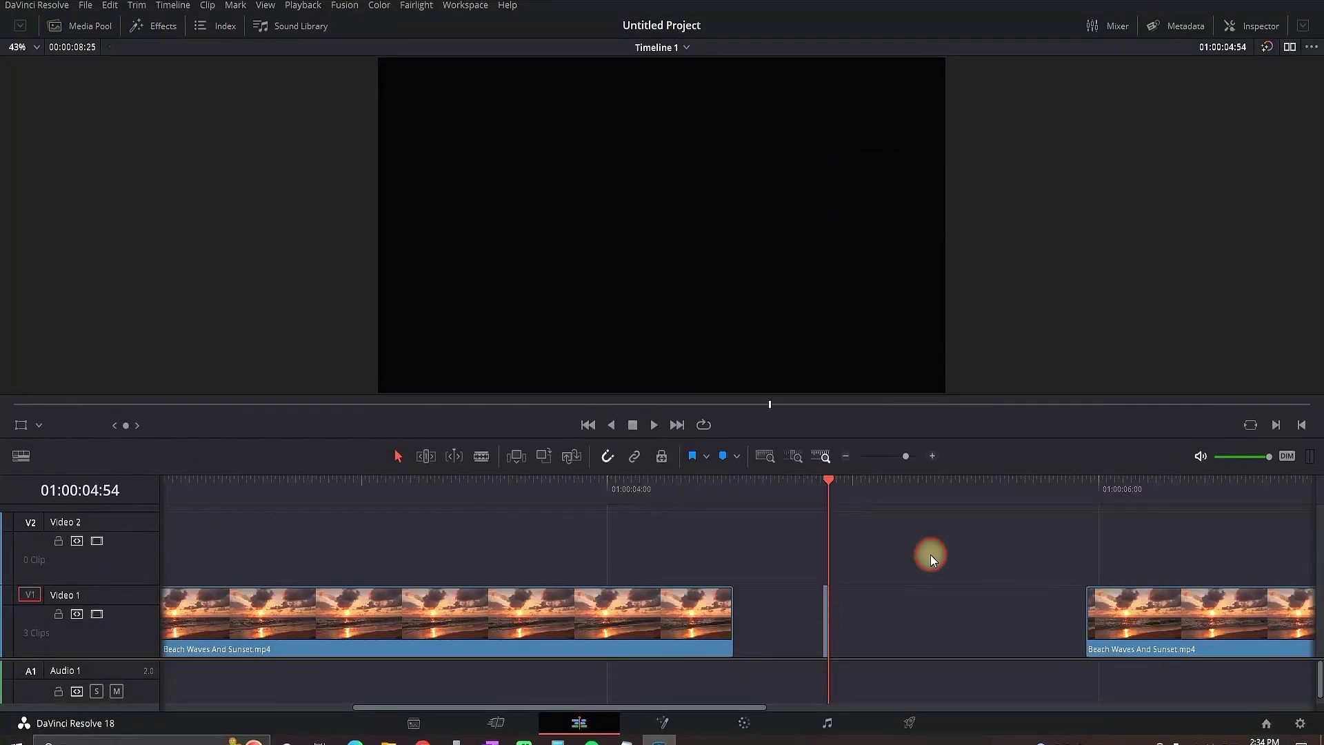
Step: Stretch the frozen frame to fill the gap up to the third clip, then preview it
drag(828, 606, 735, 614)
drag(985, 611, 1084, 611)
scroll(689, 552, down, 2)
click(443, 485)
key(space)
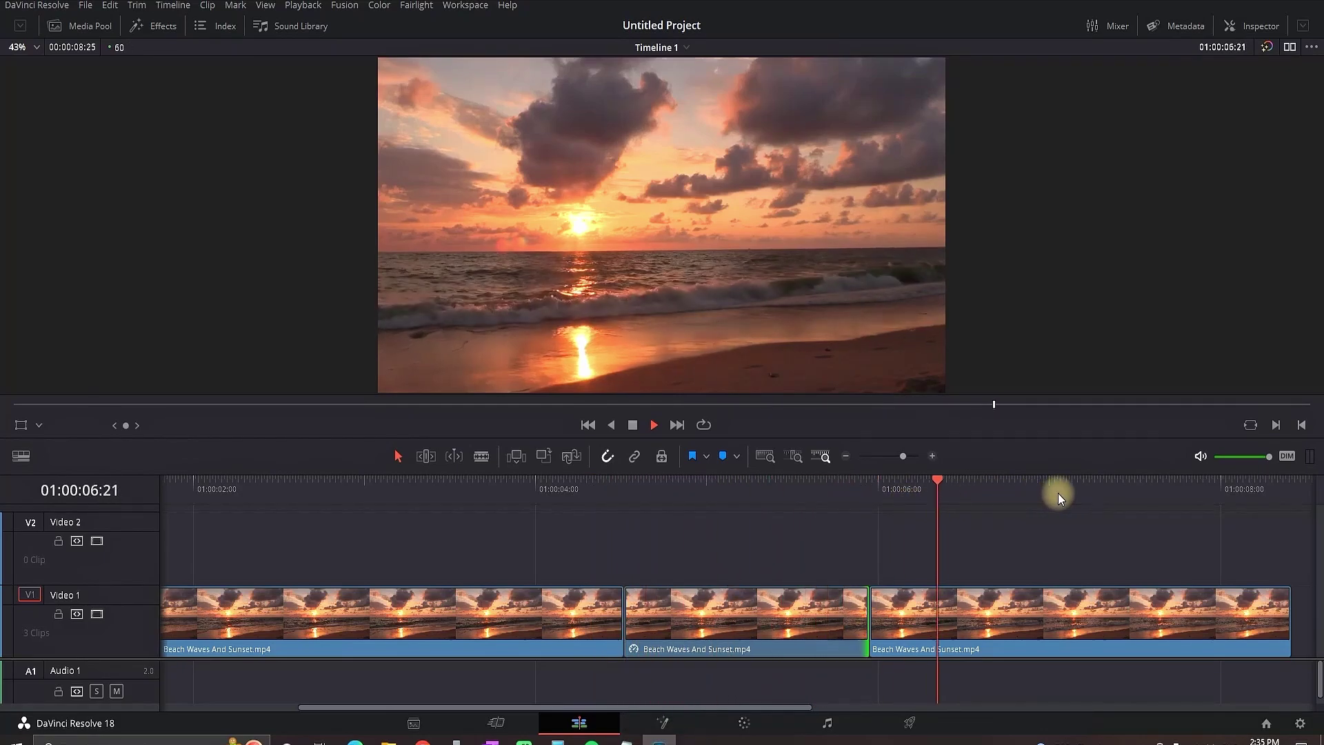
key(space)
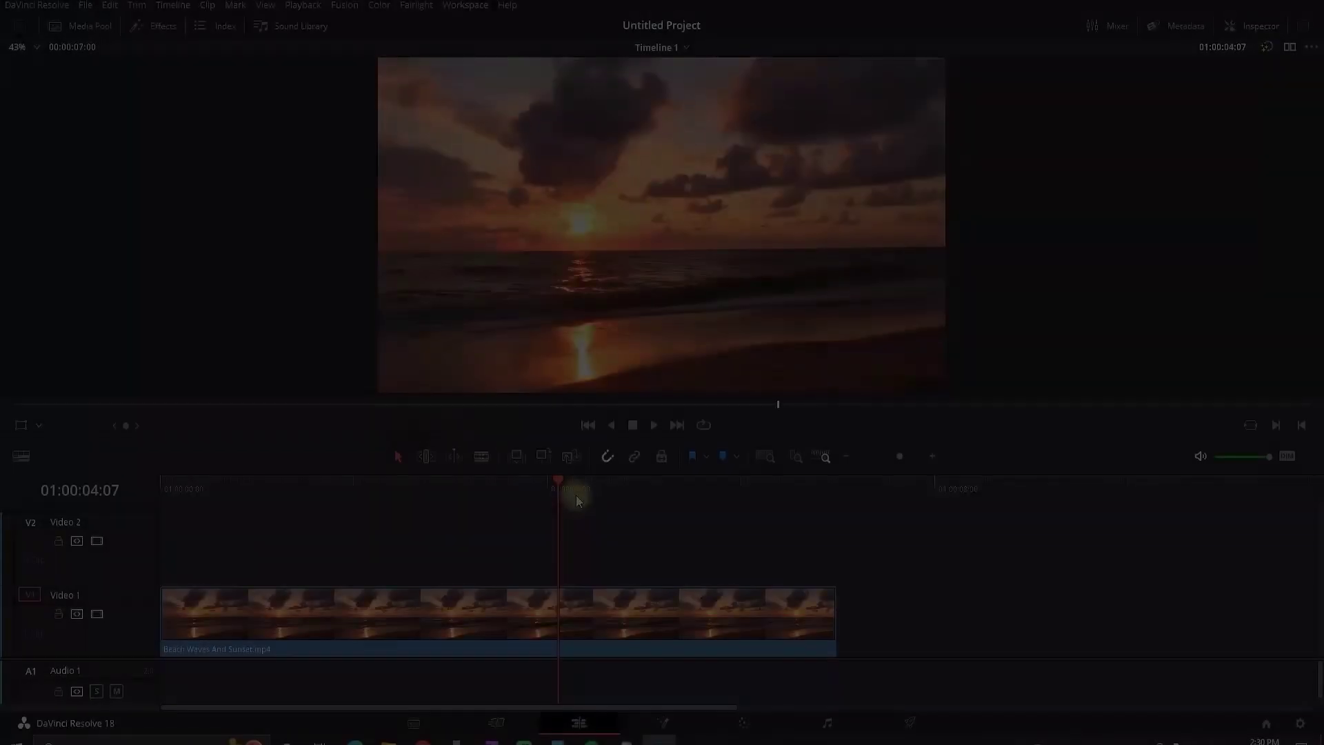
Step: Split the beach clip at 01:00:03:50 and move the second part right, leaving a gap
drag(578, 501, 531, 494)
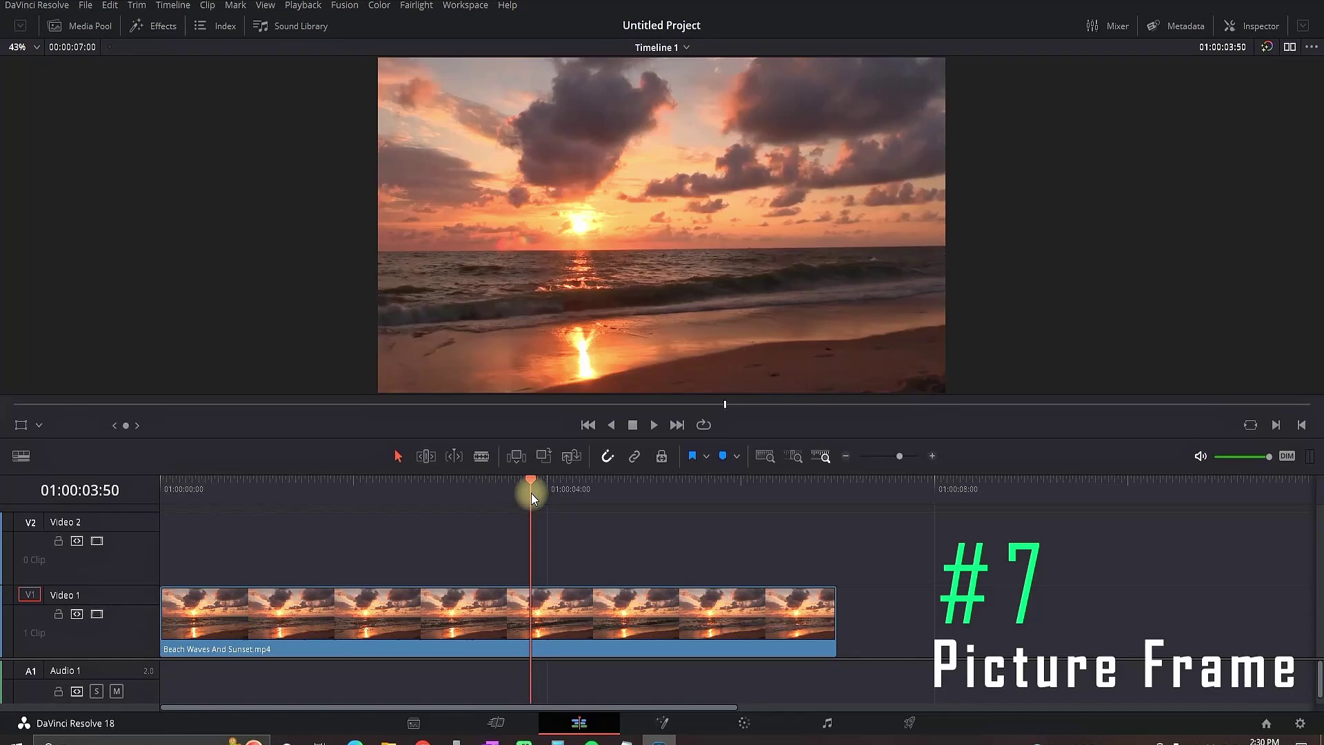
click(561, 601)
key(ctrl+b)
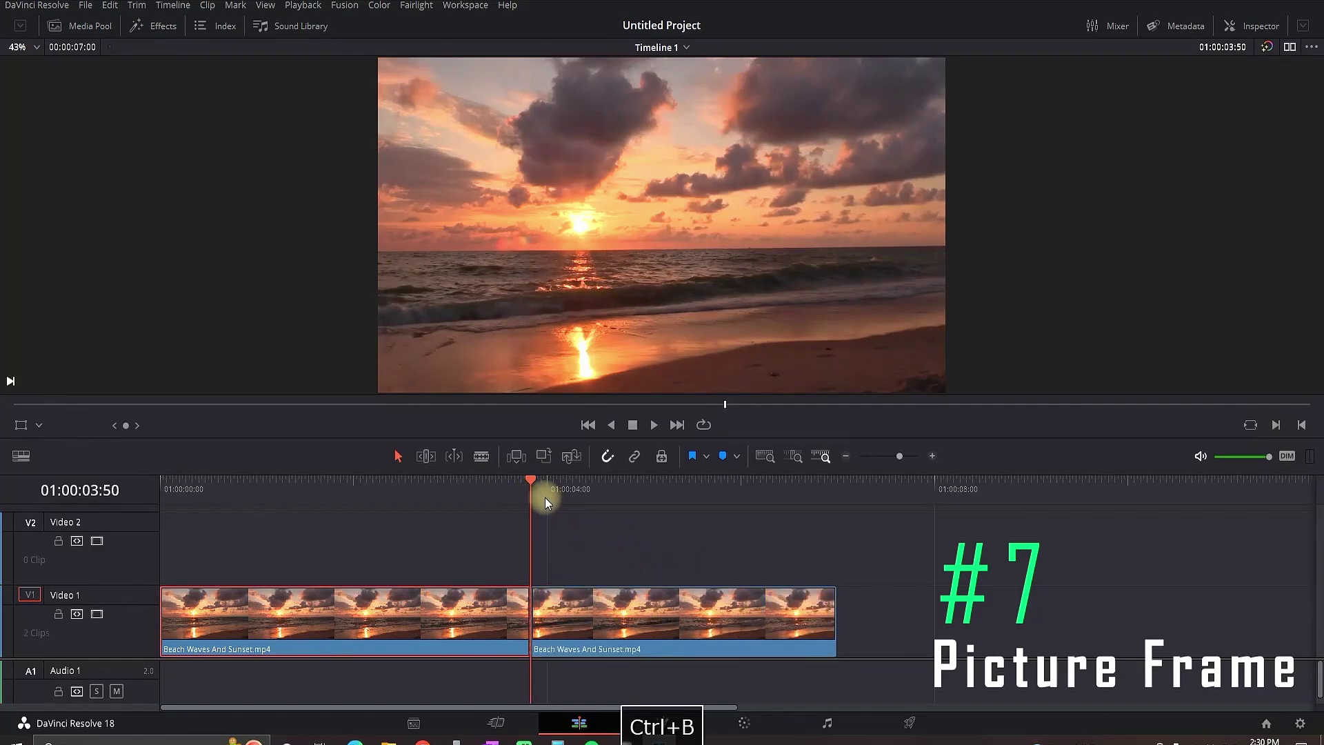
drag(593, 596, 661, 612)
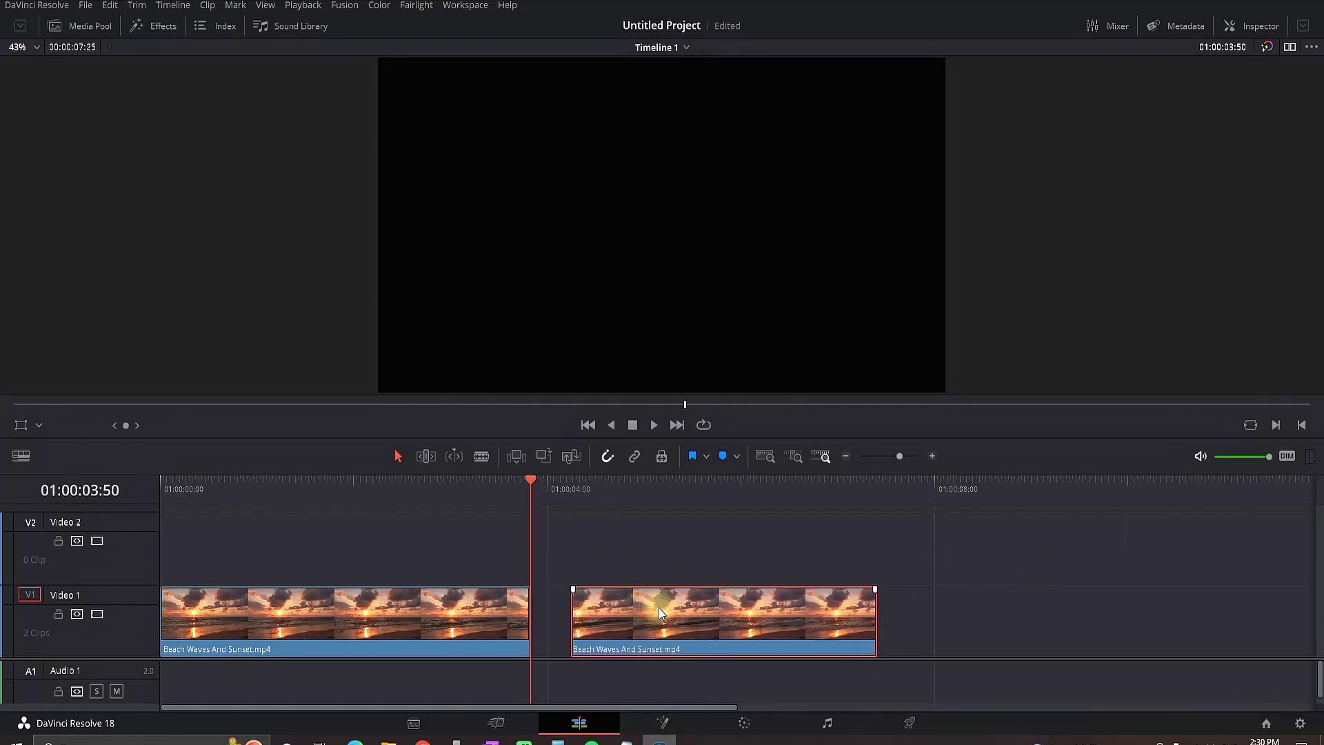
Step: Make the moved second part a Freeze Frame via Change Clip Speed
right_click(660, 613)
click(697, 404)
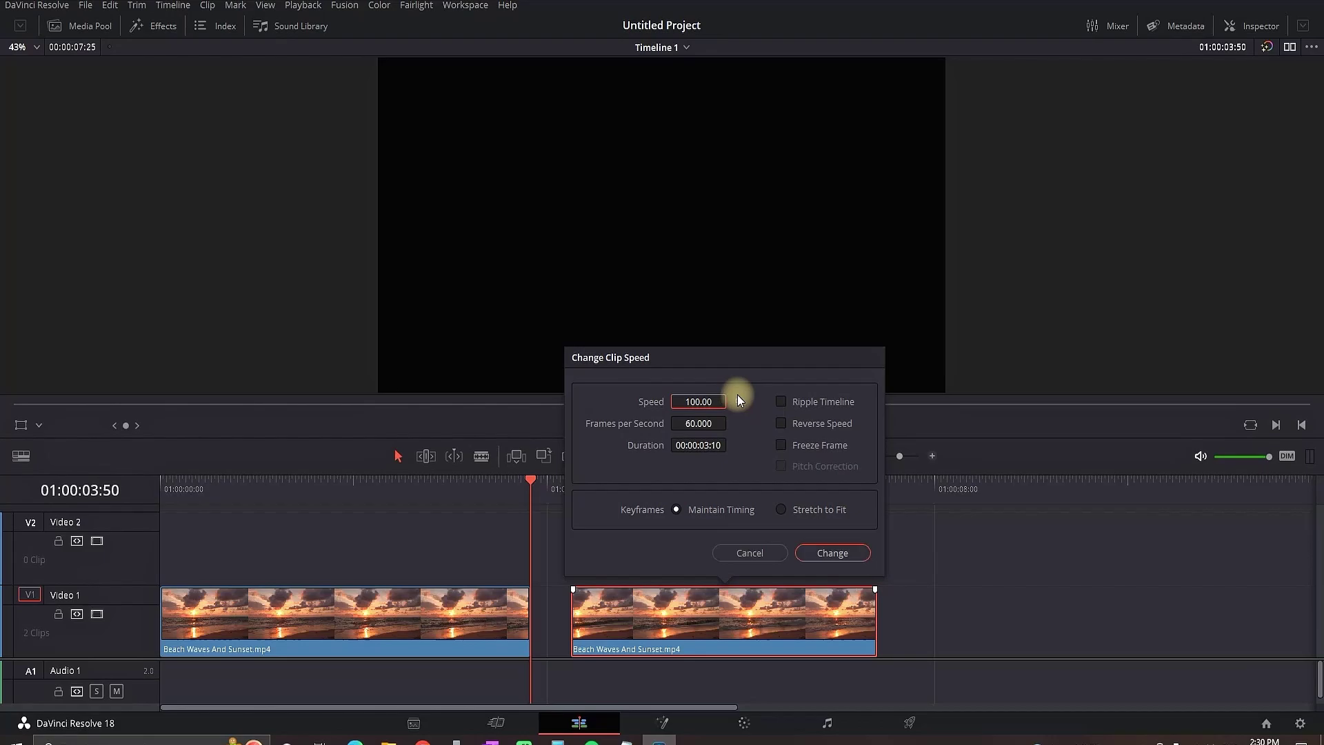
click(782, 445)
click(833, 552)
click(693, 491)
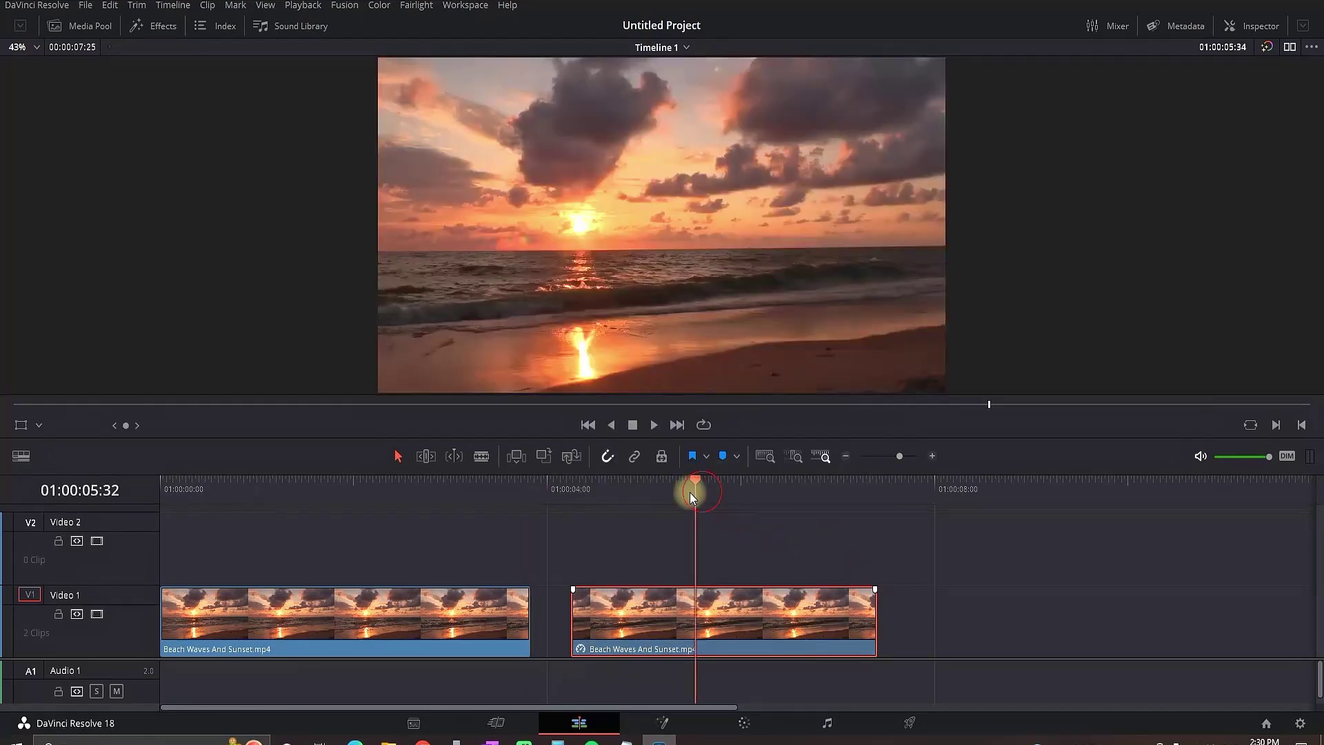
Step: Add a Solid Color generator onto Video 2 above the second beach clip
click(157, 26)
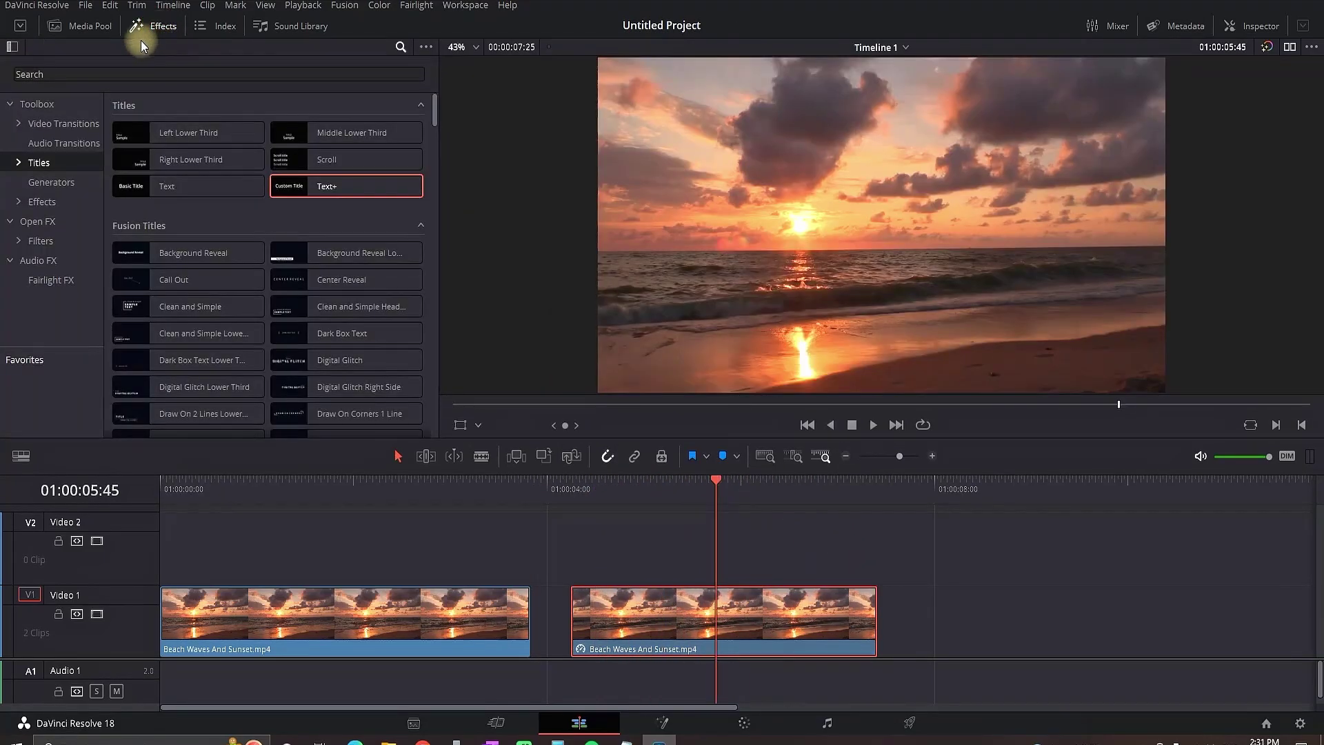
click(75, 183)
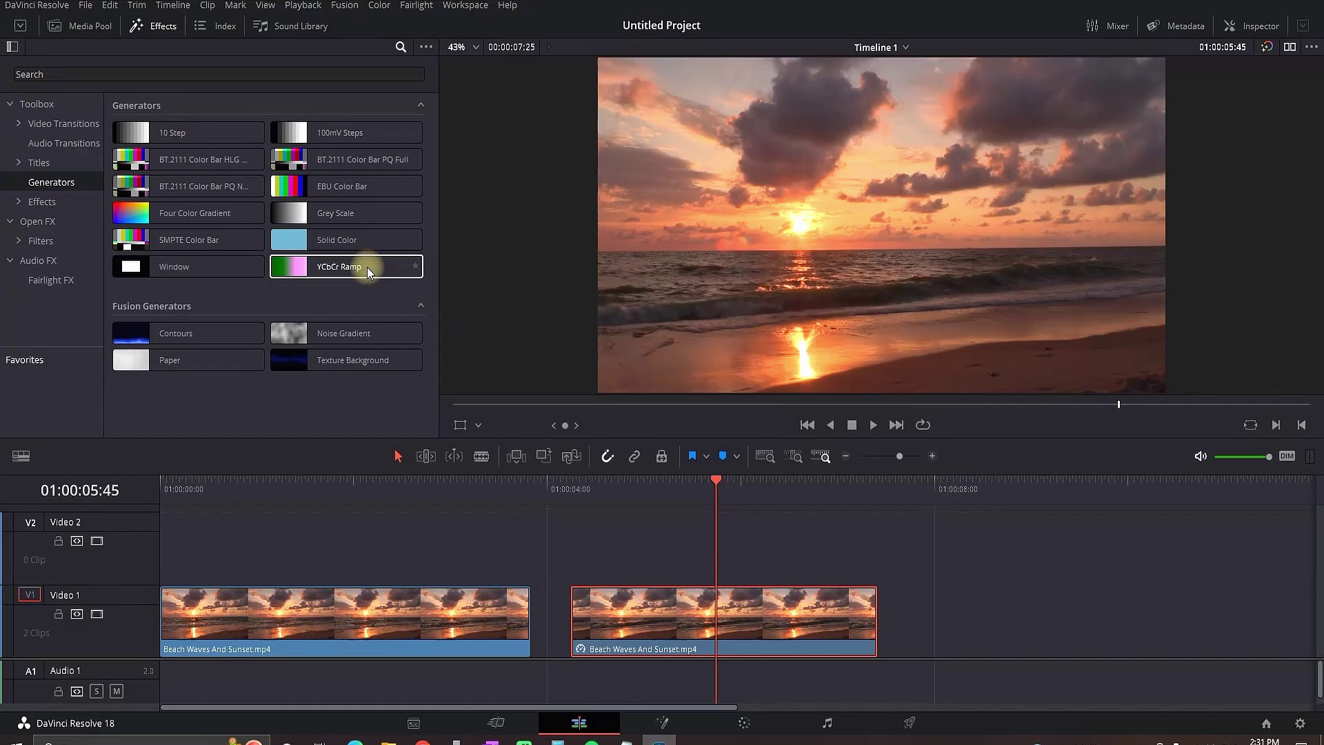
drag(346, 240, 656, 545)
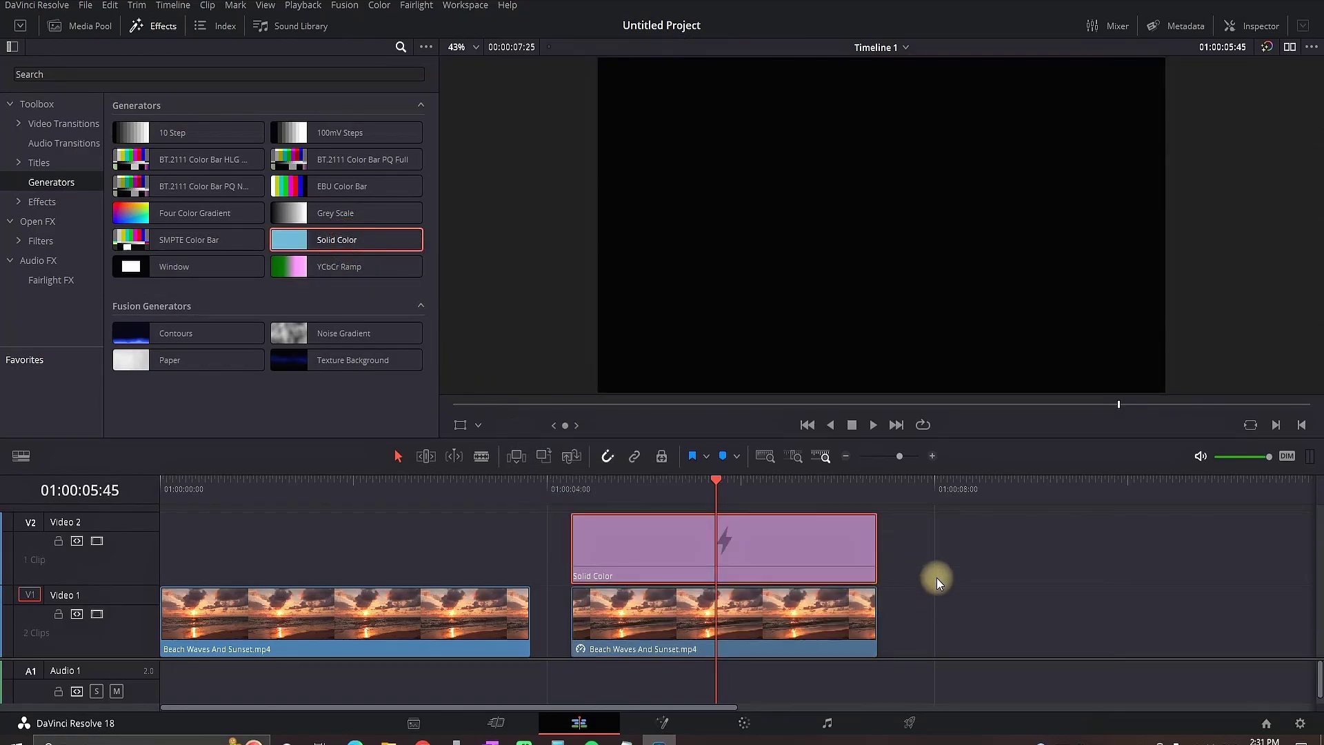
Step: Set the Solid Color clip's colour to white in the Inspector
click(1236, 25)
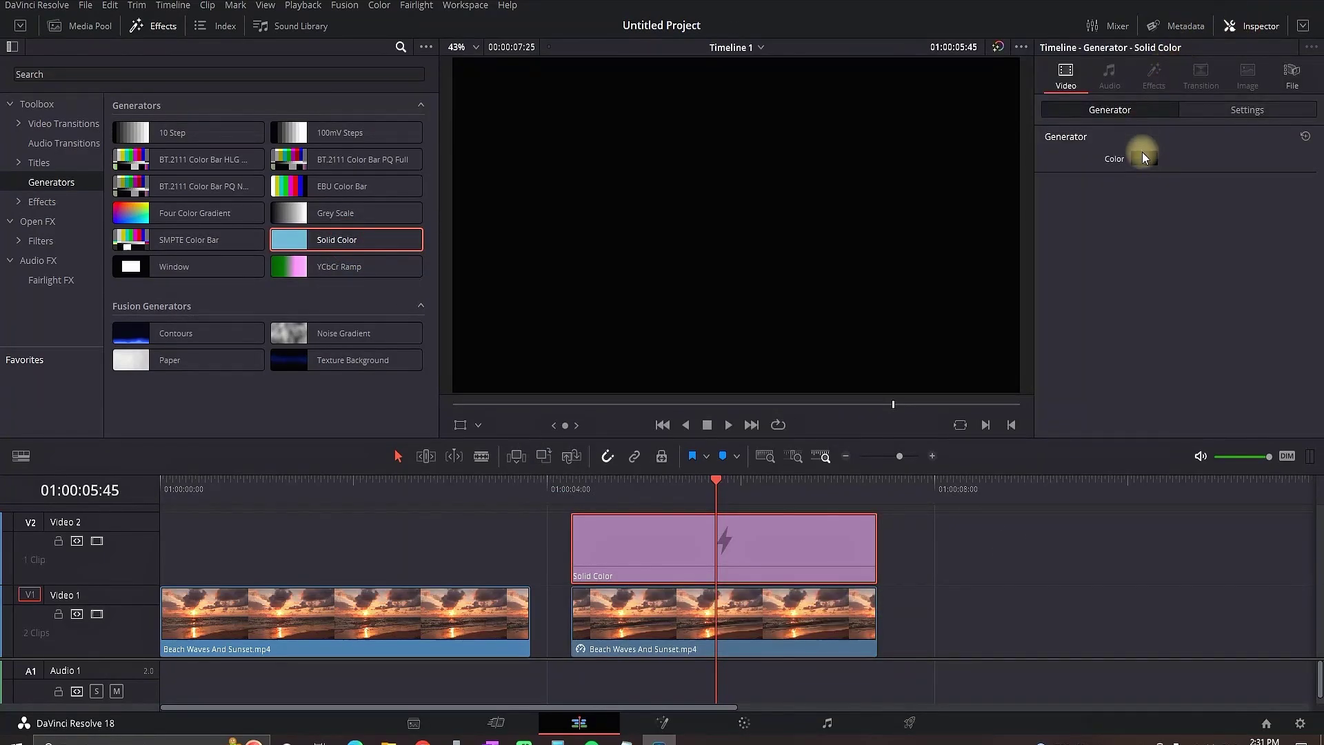
click(1143, 159)
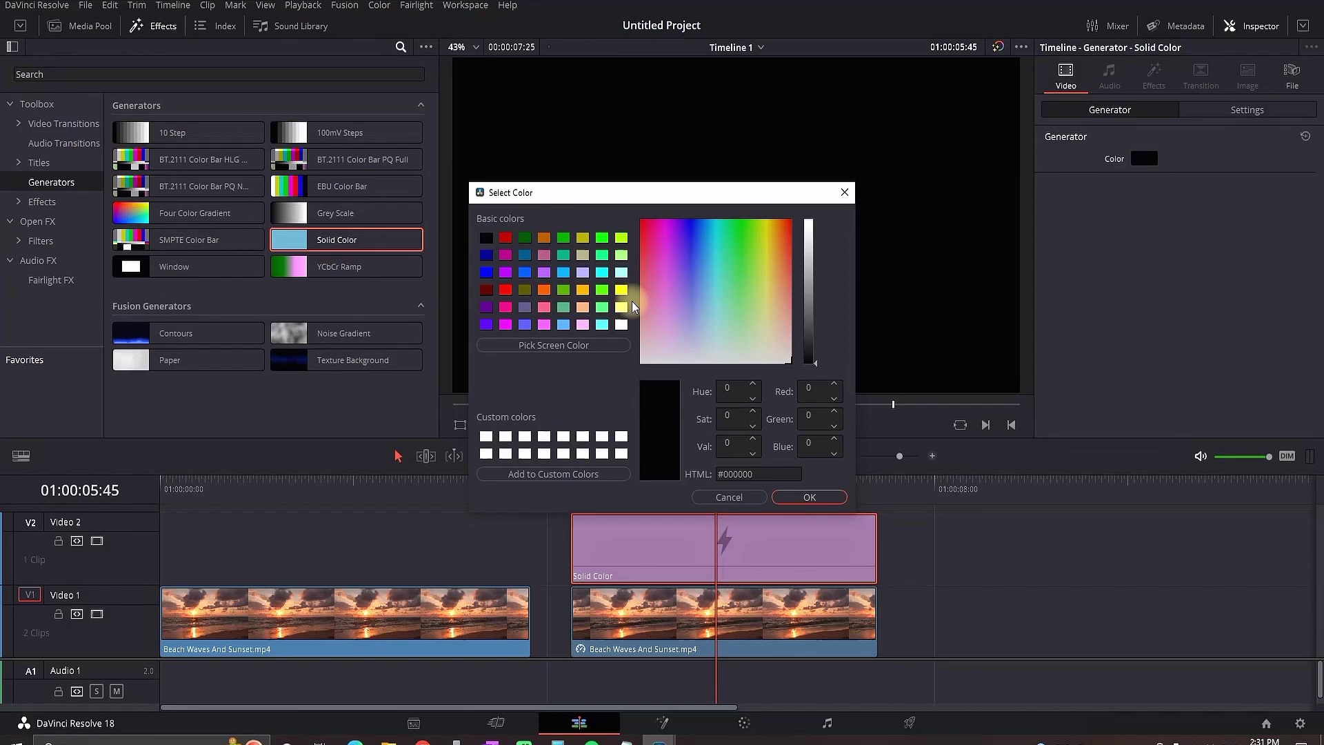
click(621, 324)
click(811, 497)
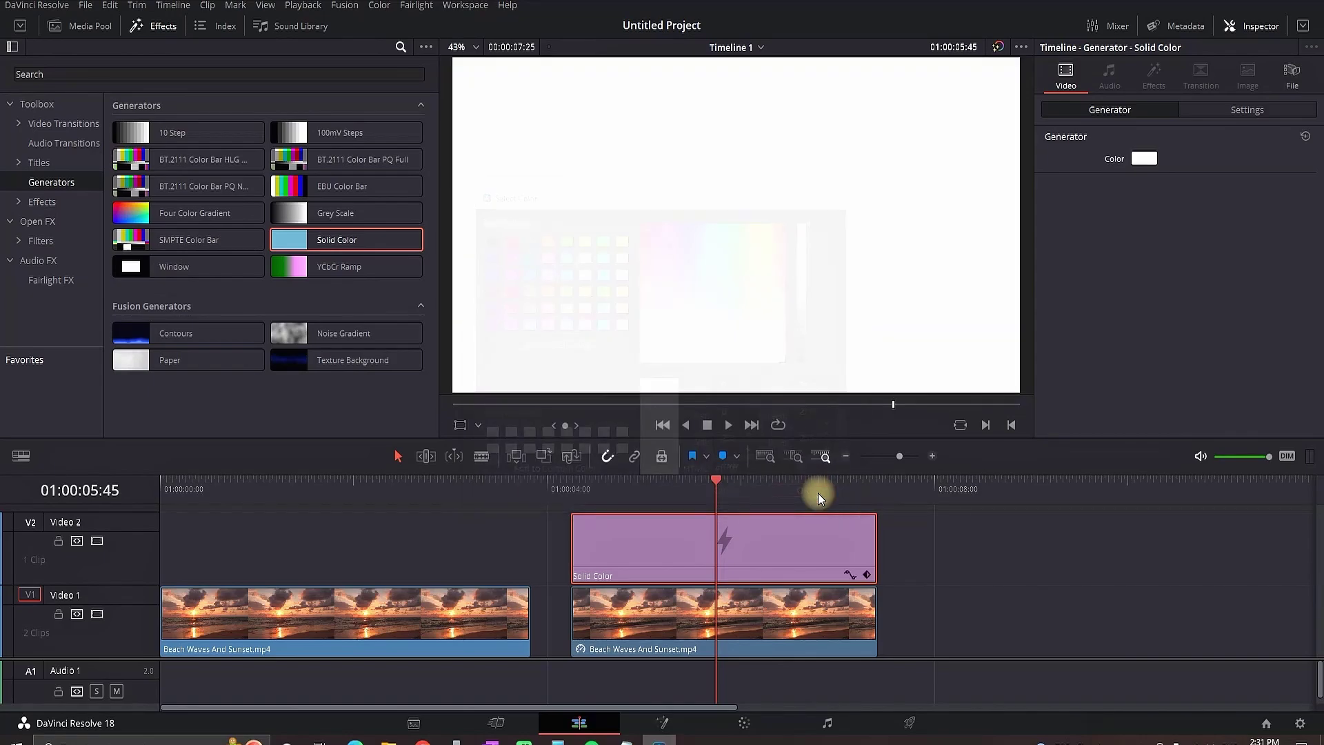
Step: Put the Solid Color on Video 1 under the beach clip on Video 2, and set its zoom to 0.960
drag(752, 561, 987, 620)
click(839, 607)
drag(839, 607, 838, 575)
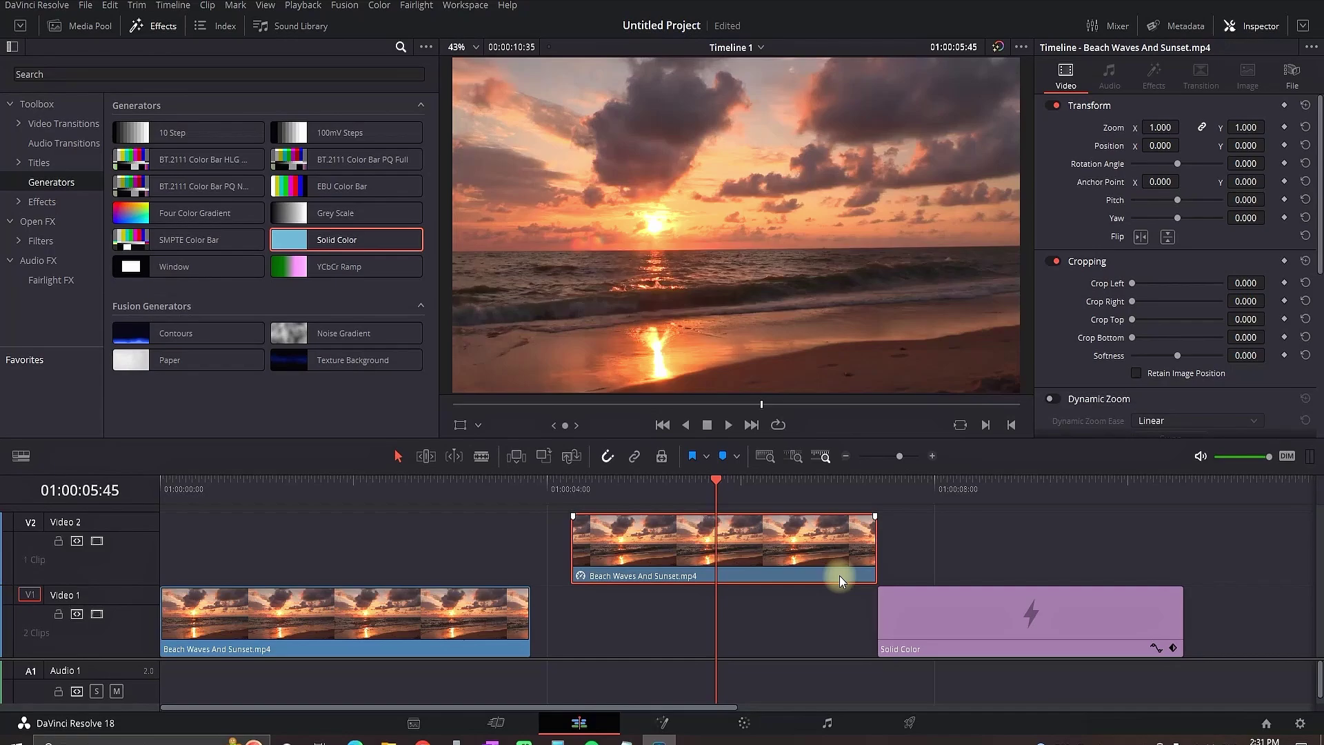
drag(966, 616, 679, 626)
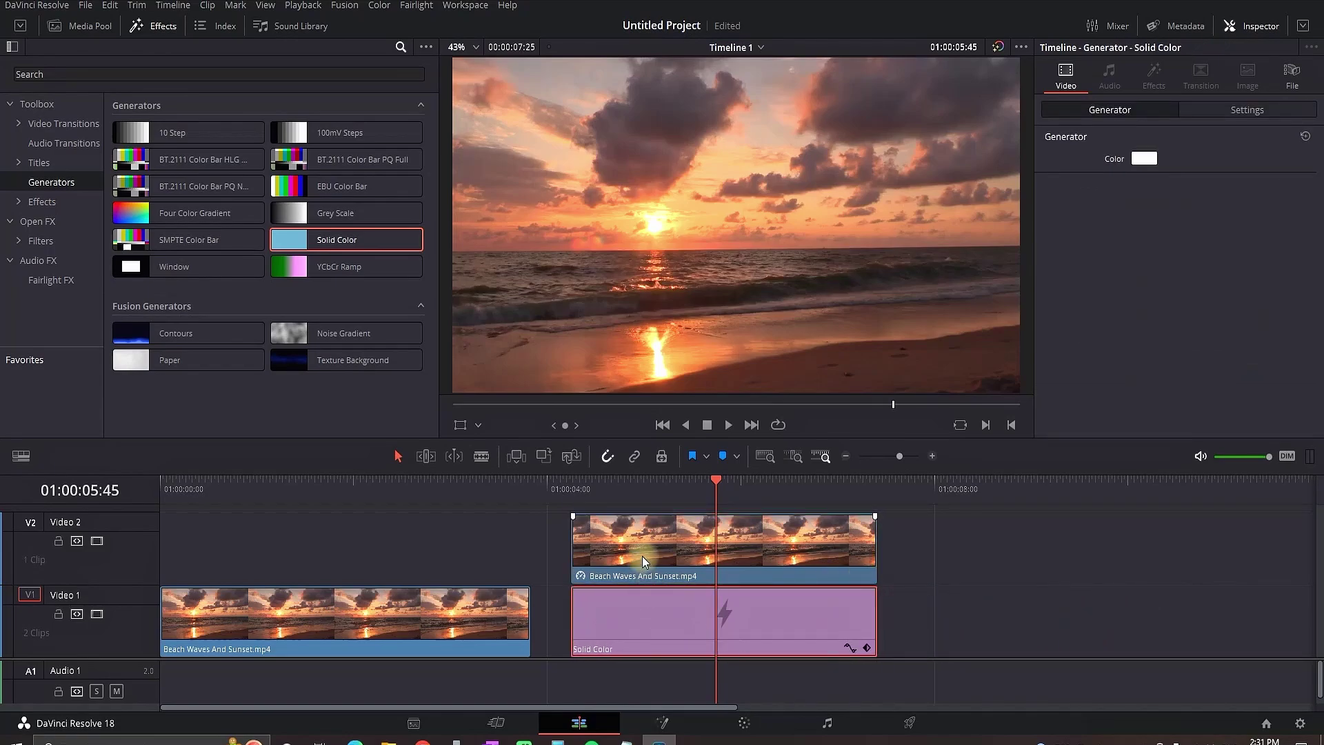
click(643, 556)
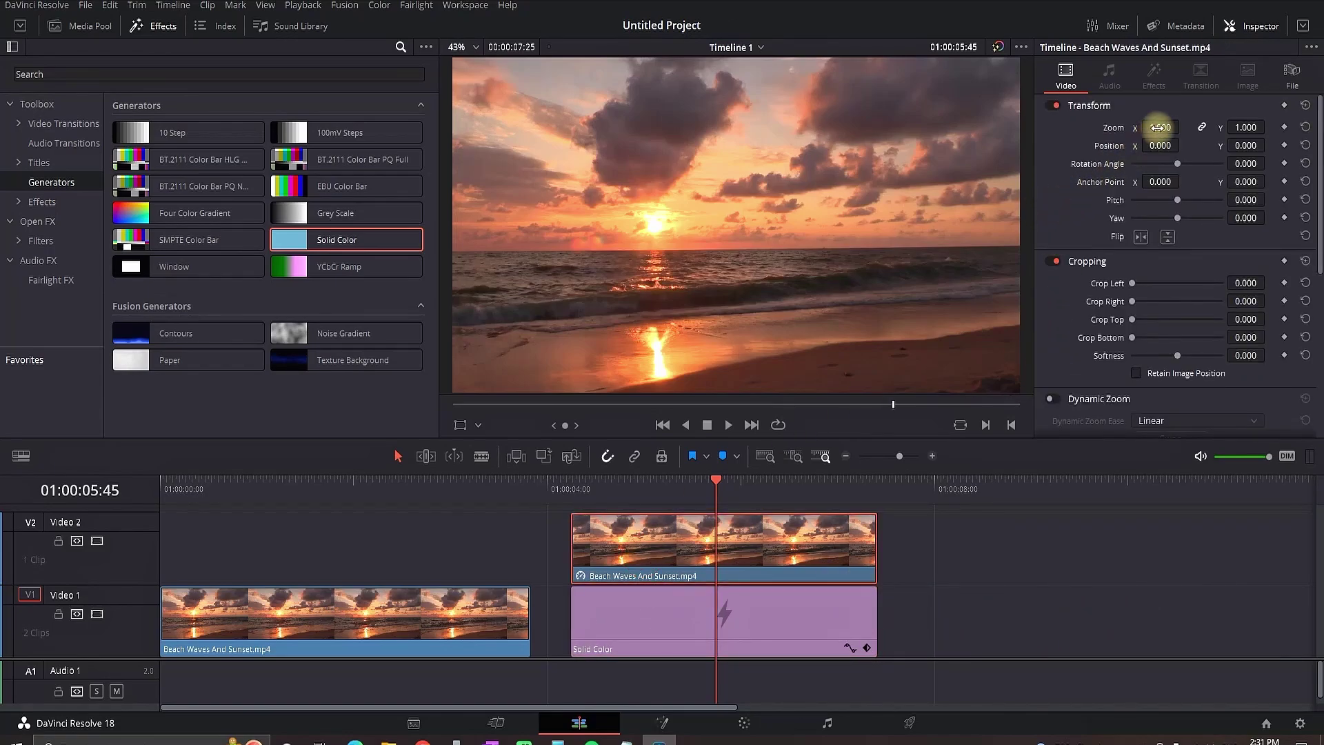
drag(1163, 127, 1162, 127)
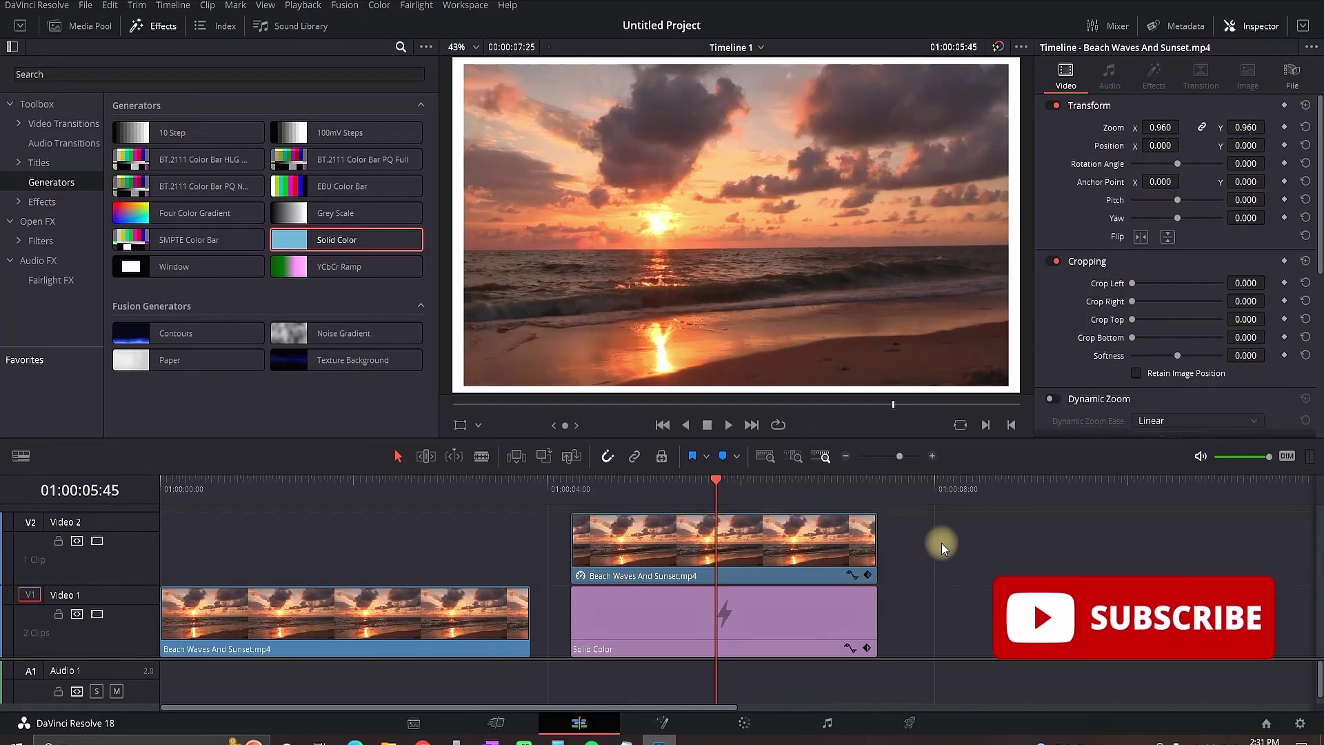
Step: Combine the 0.960-zoomed beach clip and its white backing into Compound Clip 1
drag(942, 536, 828, 622)
right_click(794, 561)
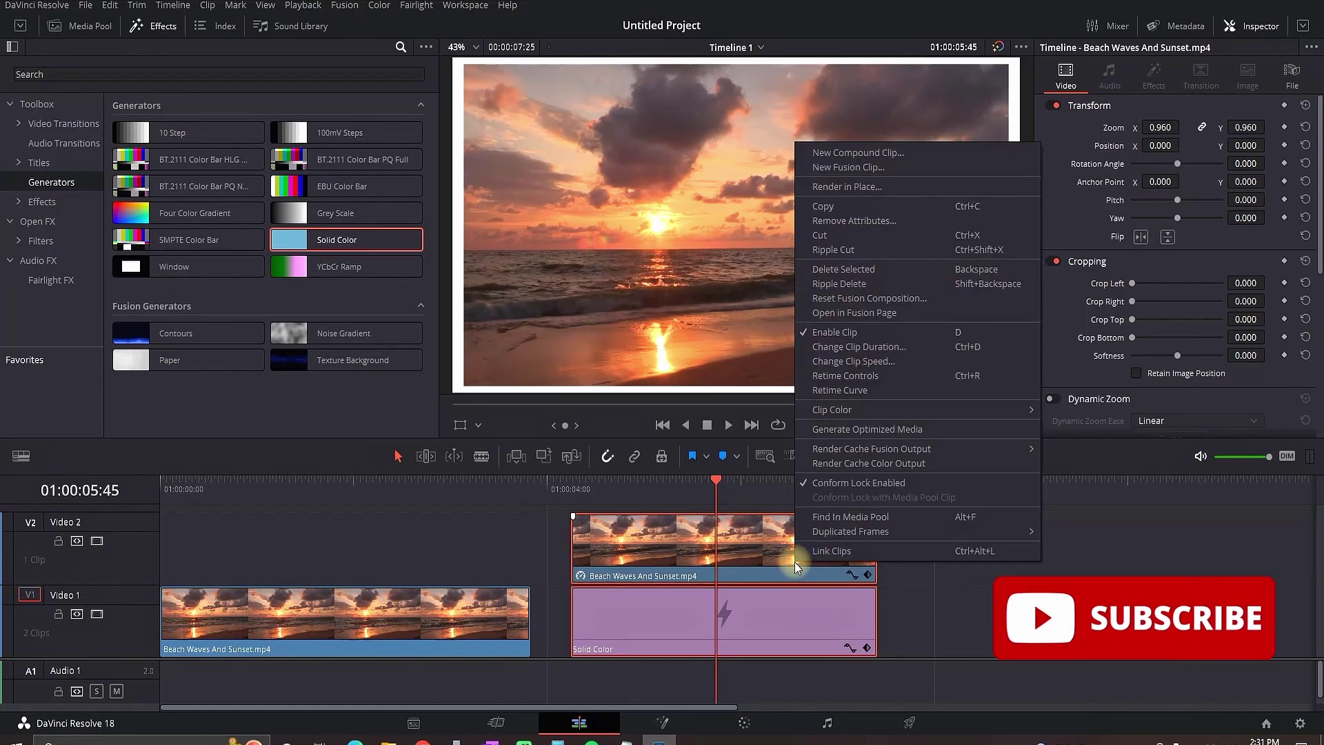
click(862, 154)
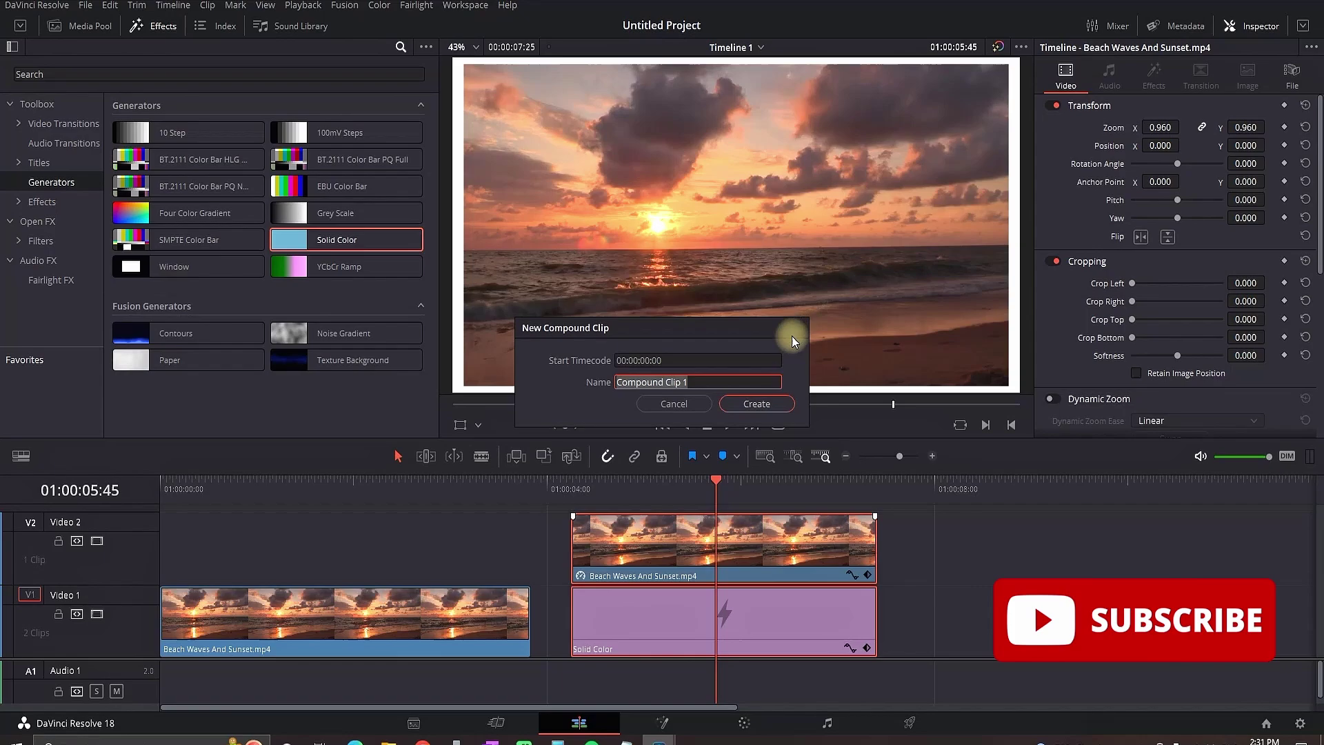
click(757, 406)
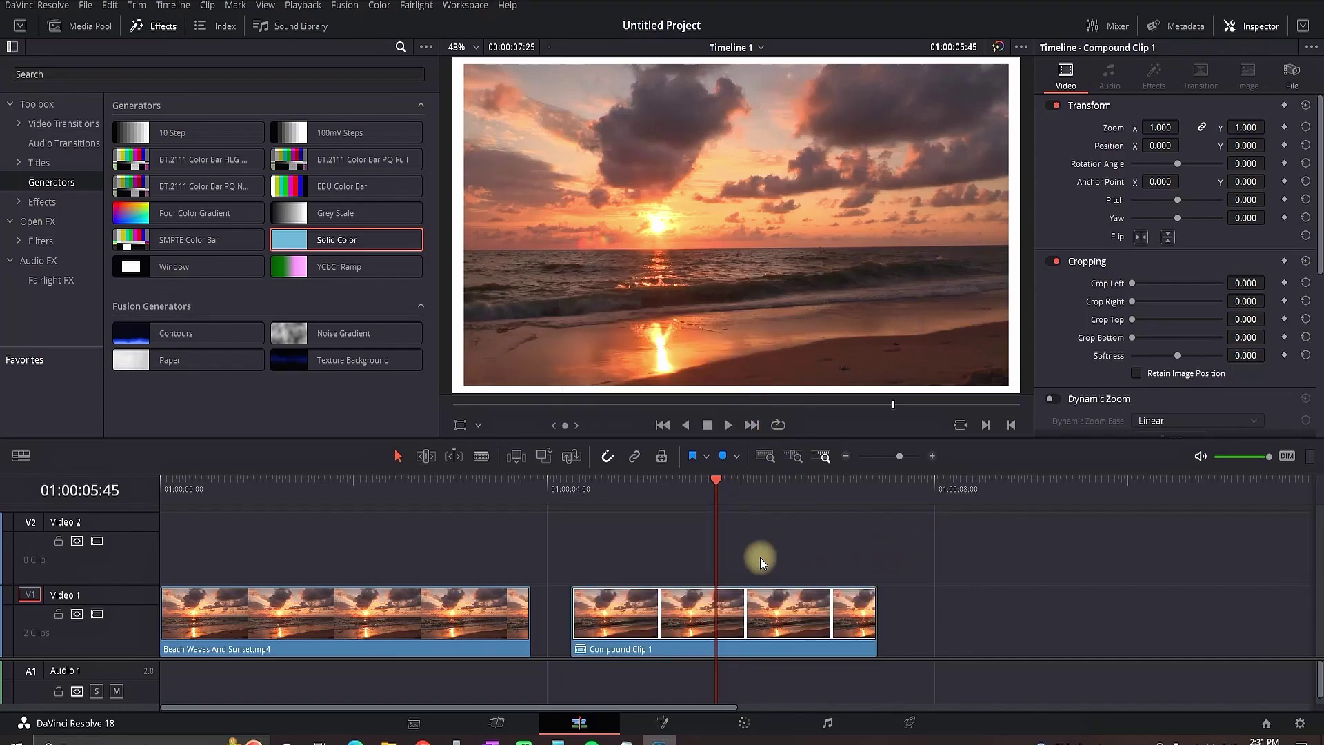
Step: Scale Compound Clip 1 to 0.627, tilt it -8.737°, and lay it on Video 2 over the lengthened beach clip
click(459, 424)
drag(453, 393, 558, 330)
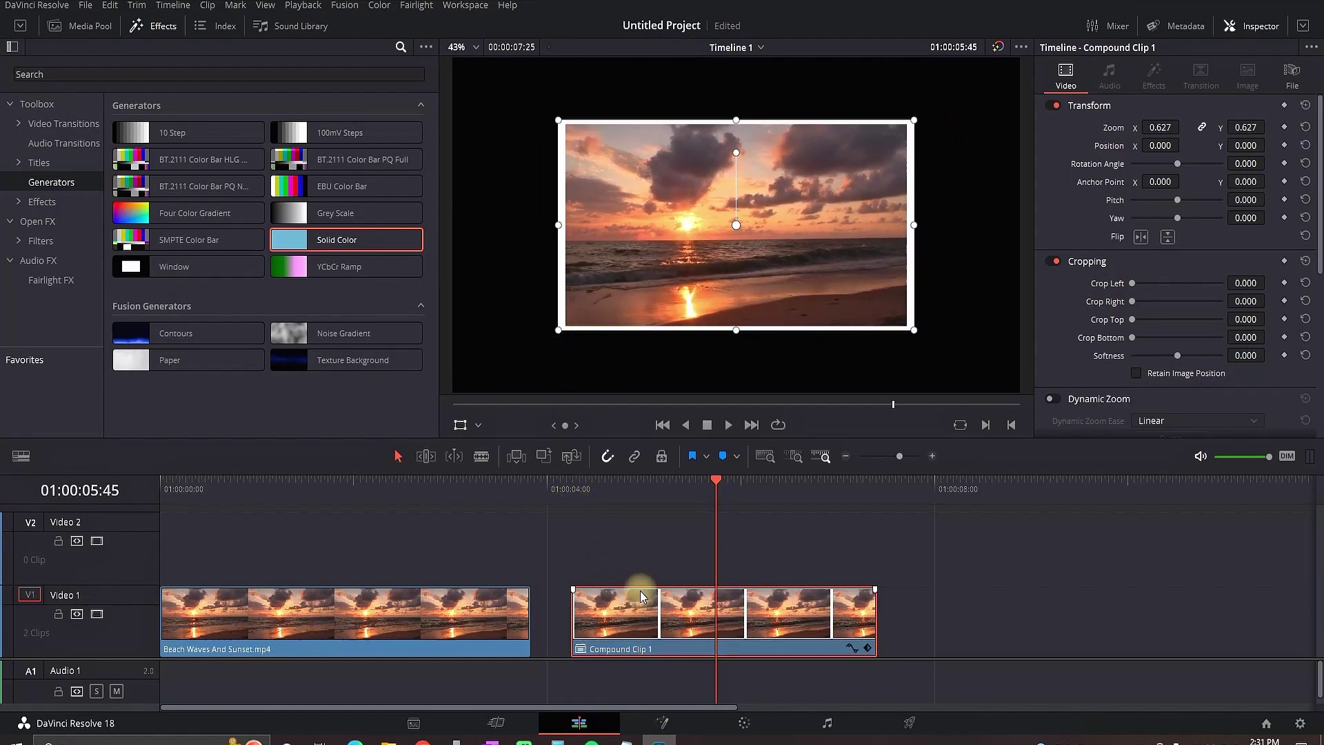
drag(736, 153, 747, 151)
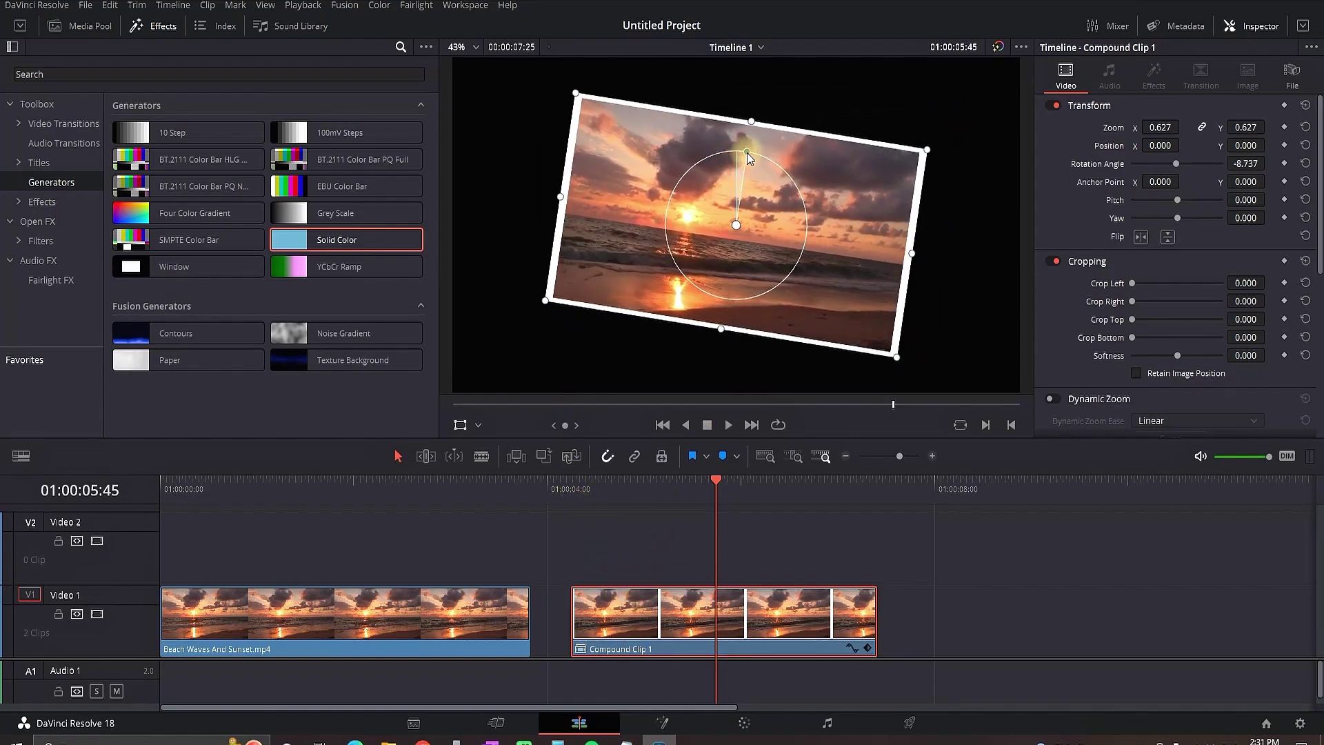
drag(794, 218, 842, 207)
drag(635, 618, 593, 575)
drag(530, 620, 836, 621)
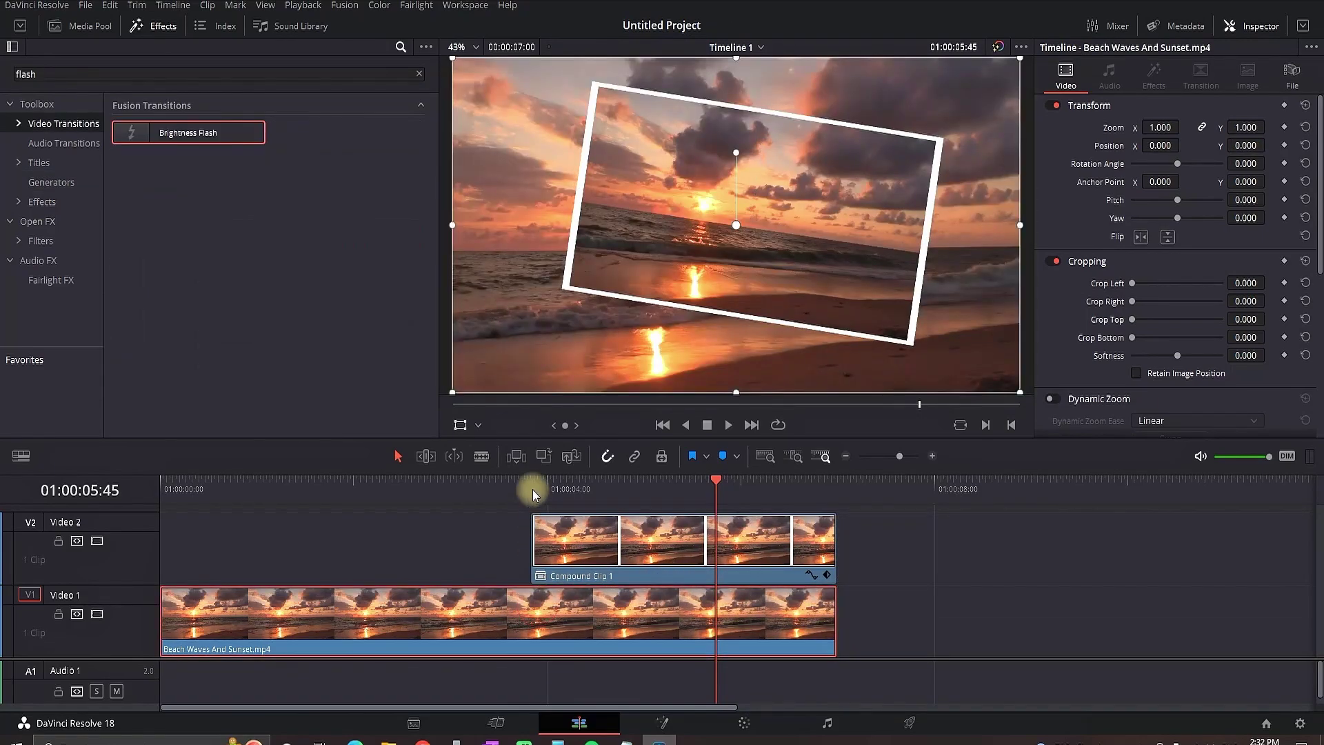
Step: Cut the background at 01:00:03:50, add a 20-frame Brightness Flash transition, and play it back
click(531, 487)
key(ctrl+b)
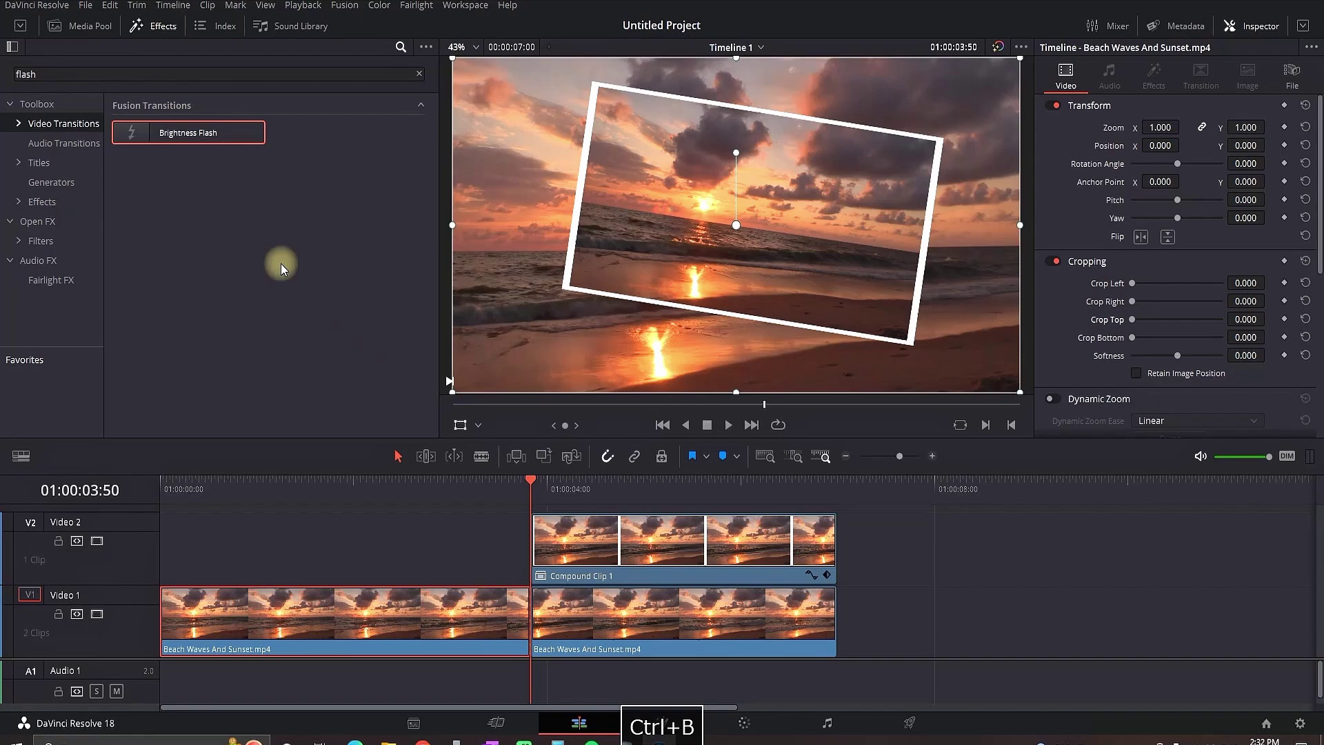
drag(168, 132, 543, 606)
key(slash)
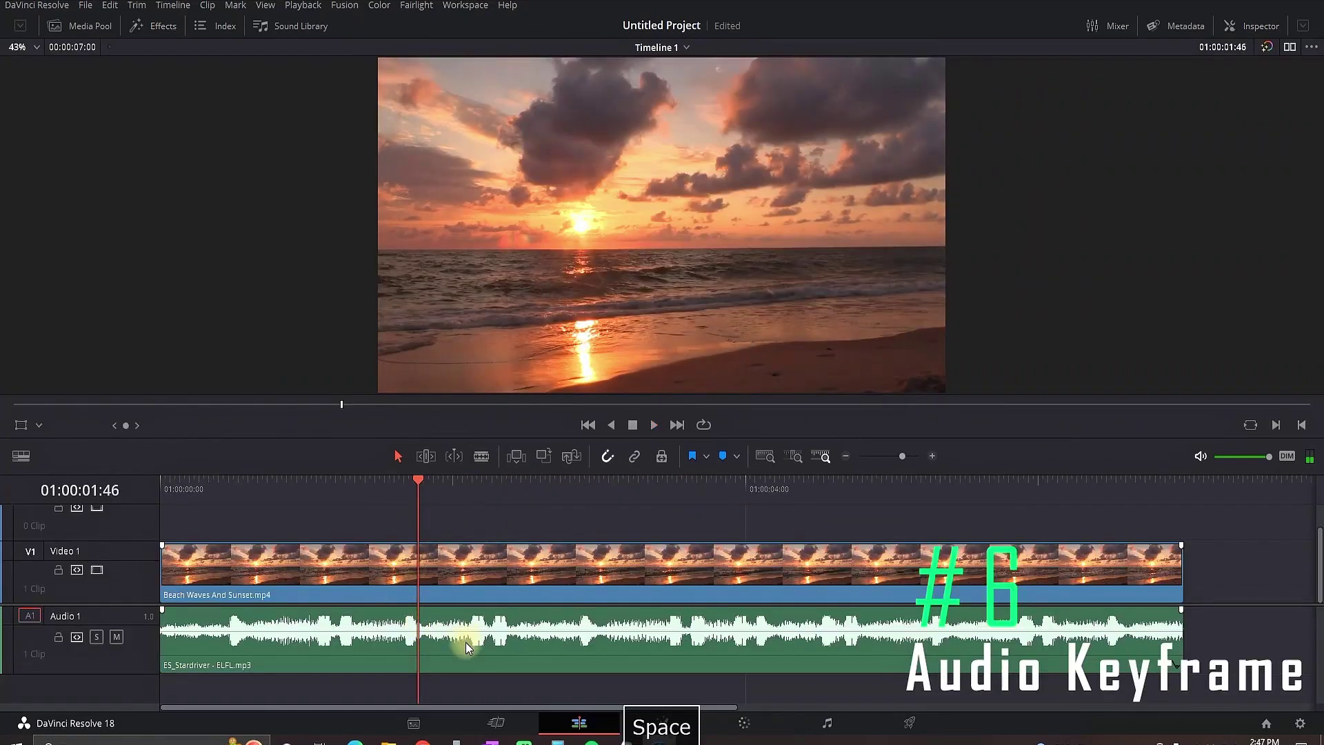
Step: Split the ES_Stardriver - ELFL.mp3 music and lower the right piece's volume to -10 and below
click(466, 649)
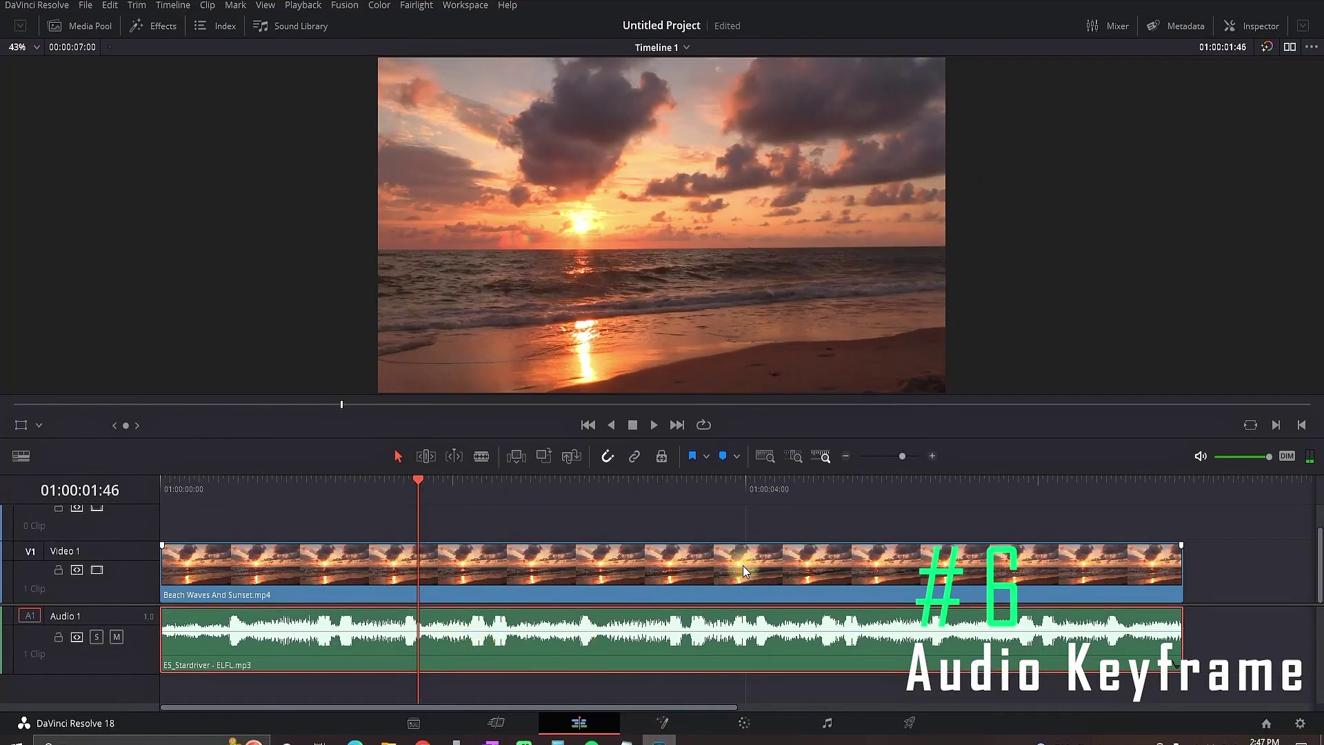
key(ctrl+b)
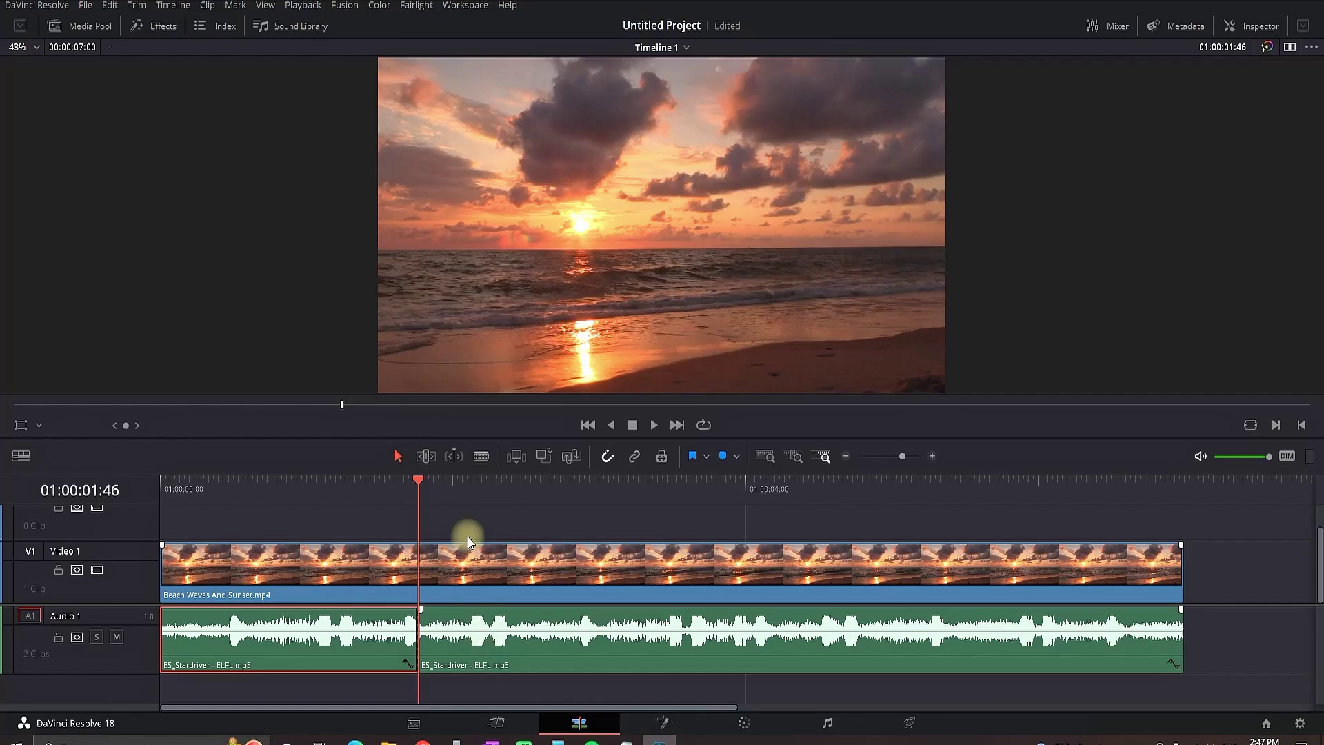
click(504, 492)
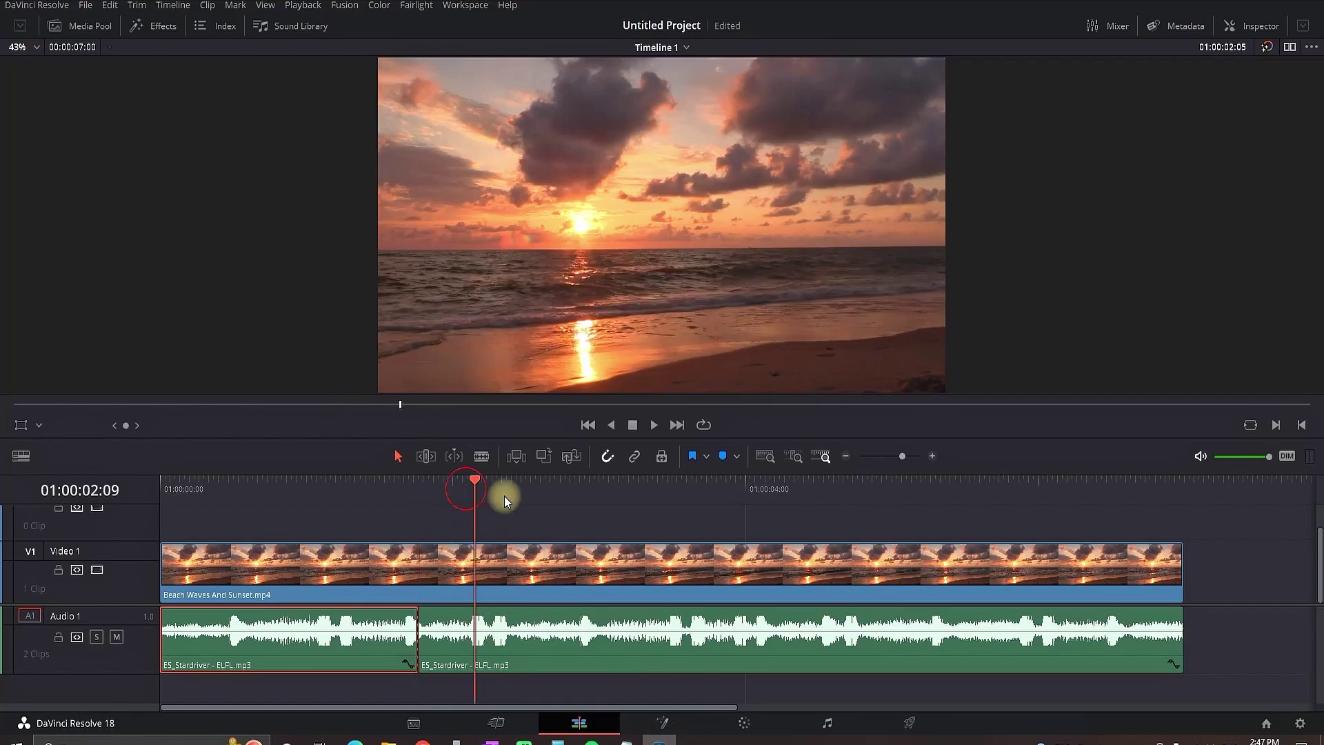
click(1261, 25)
double_click(1241, 126)
text(-10)
key(Return)
drag(1219, 130, 1262, 126)
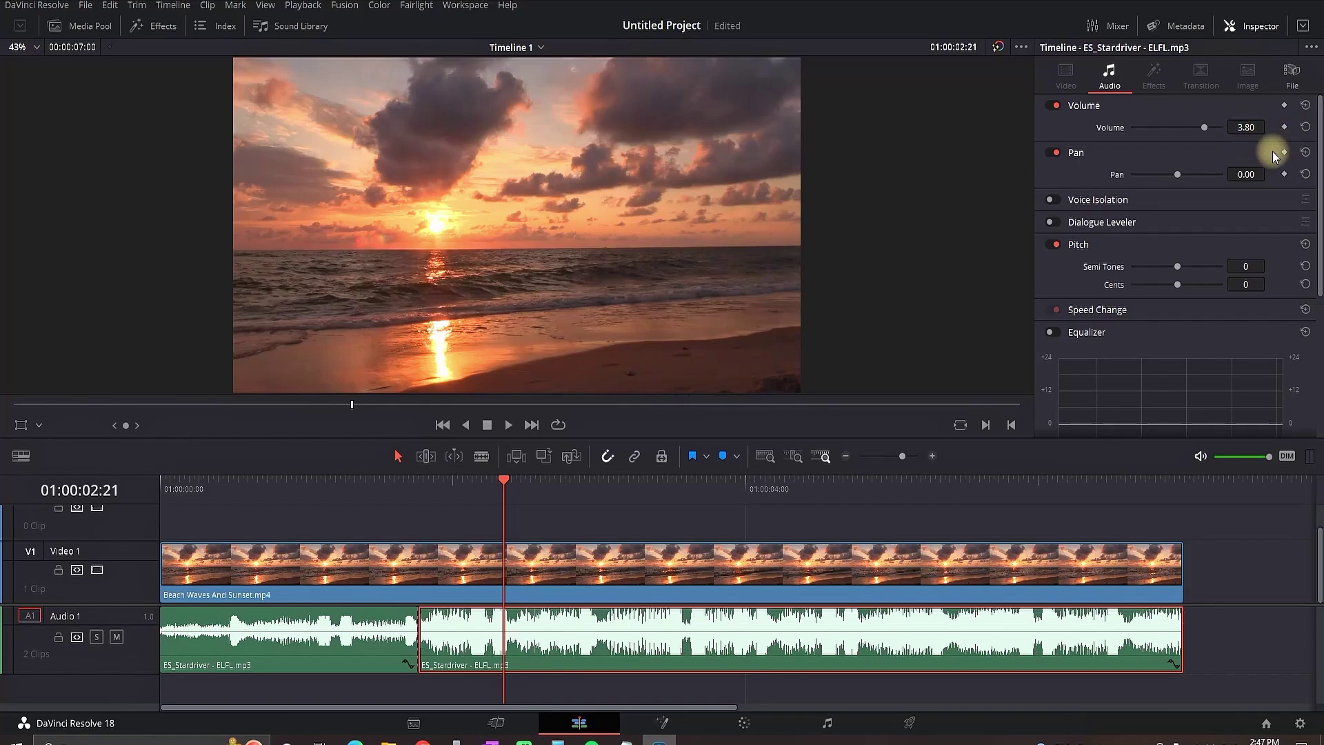
Step: Undo the split and add a Volume keyframe at the start of the whole music clip
key(ctrl+z)
key(ctrl+z)
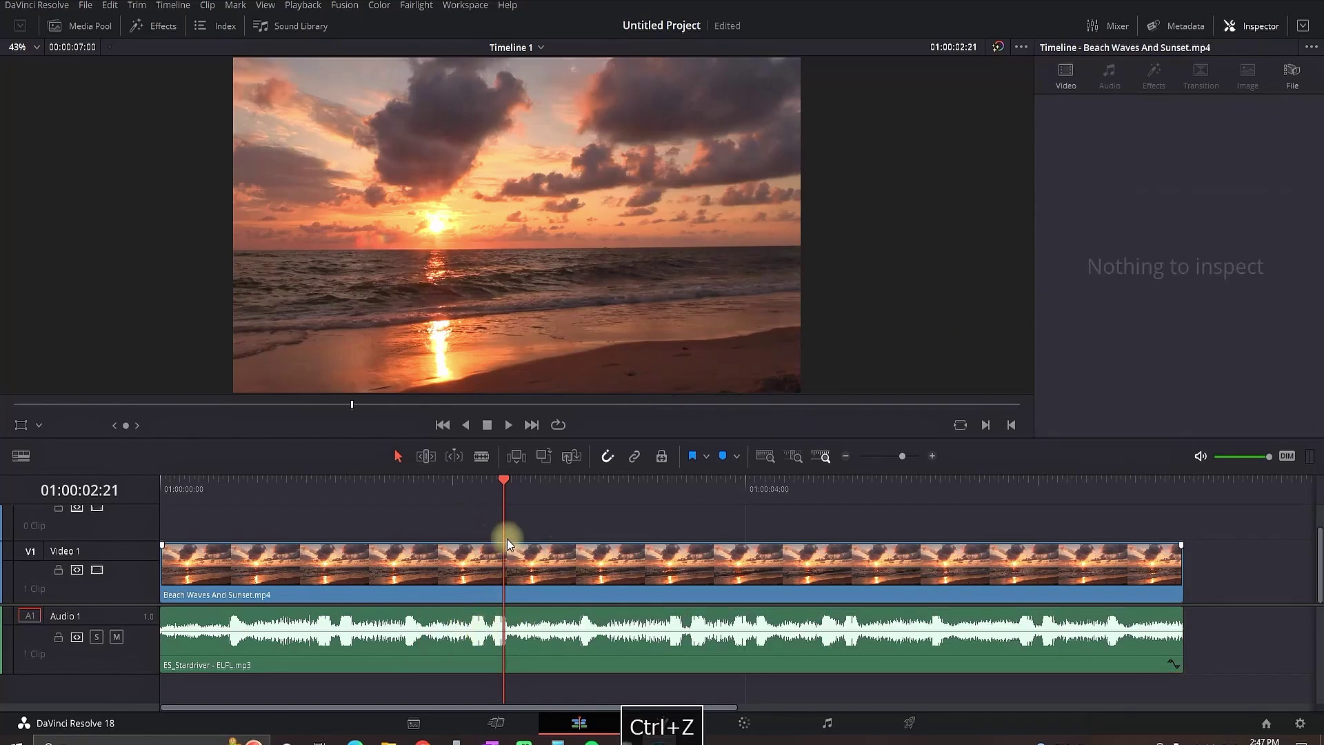
drag(468, 491, 161, 497)
click(287, 661)
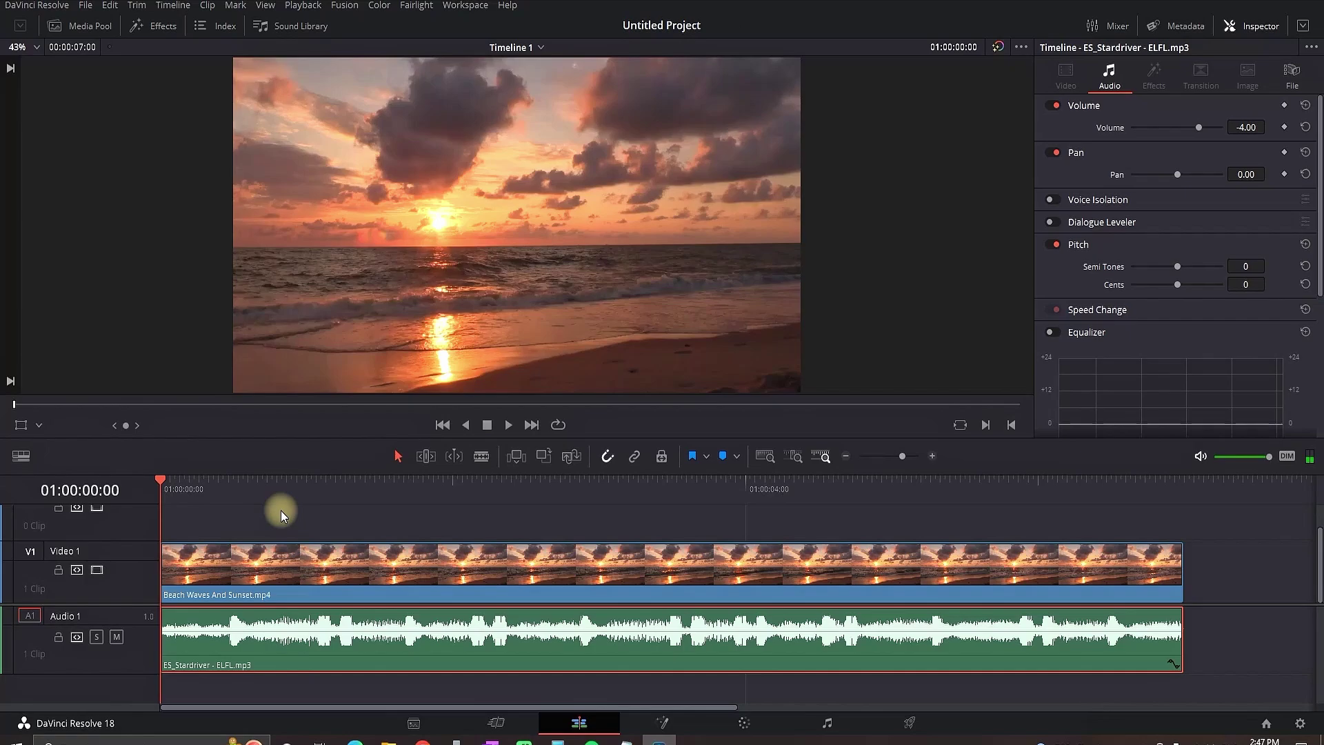
click(1285, 127)
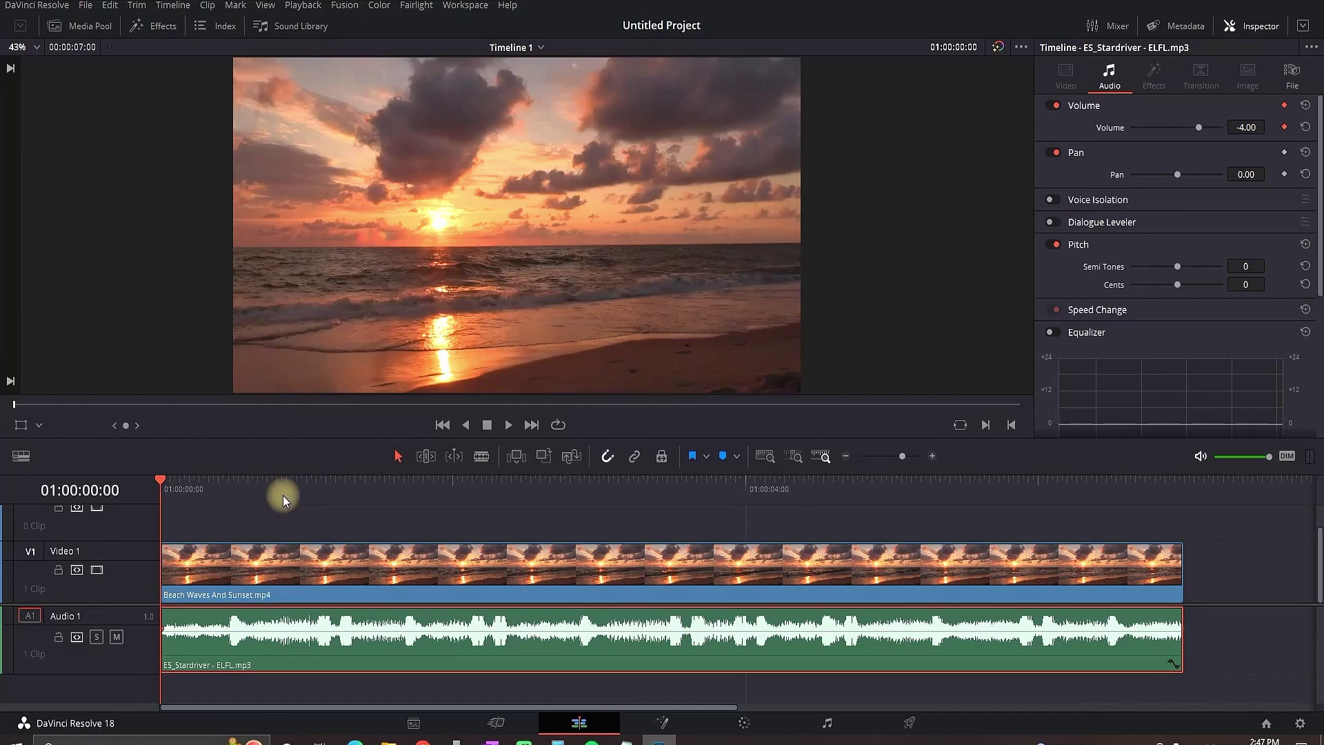
Step: Keyframe the volume at 2.00 (01:00:01:07), -10.00 (01:00:02:01) and 4.00 (01:00:03:06)
drag(276, 495, 325, 490)
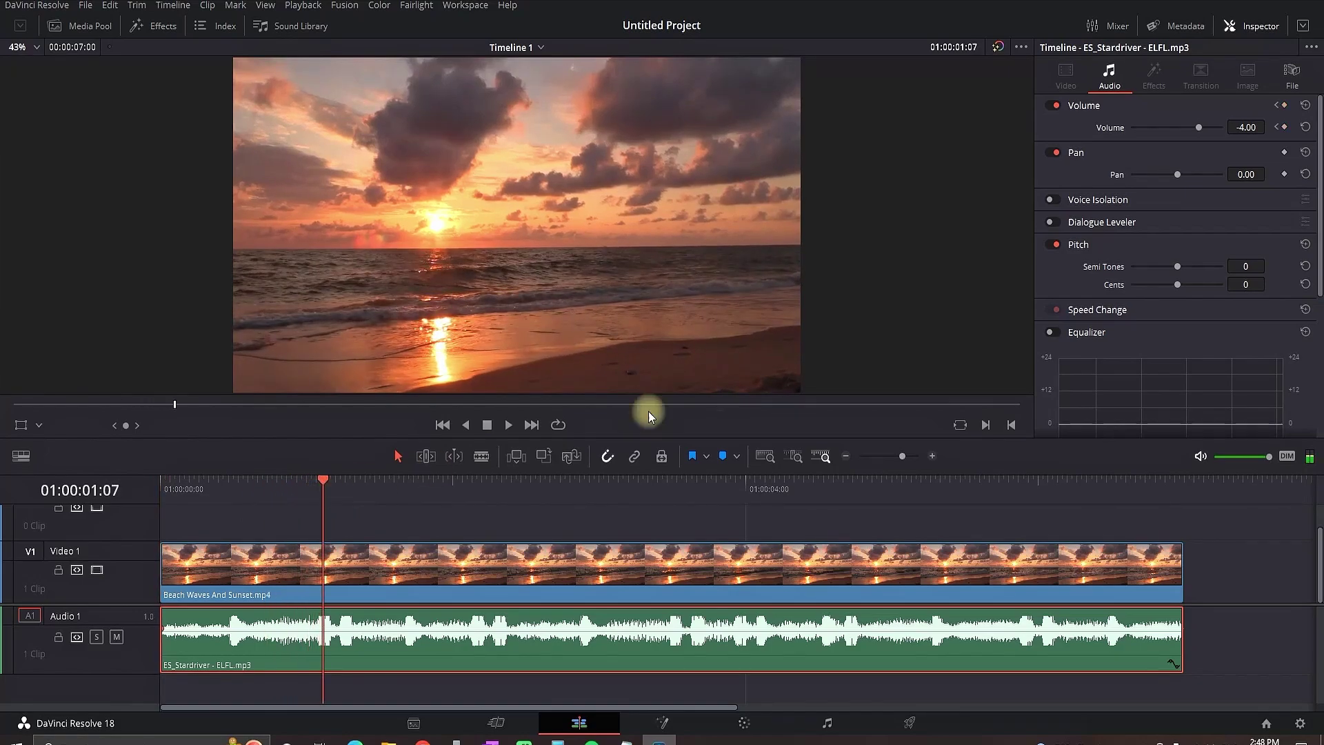
mouse_move(1259, 127)
mouse_down()
mouse_move(1274, 125)
mouse_move(1253, 127)
mouse_up()
drag(404, 487, 455, 486)
drag(1239, 127, 1203, 127)
drag(609, 490, 613, 488)
drag(1247, 131, 1198, 141)
click(776, 489)
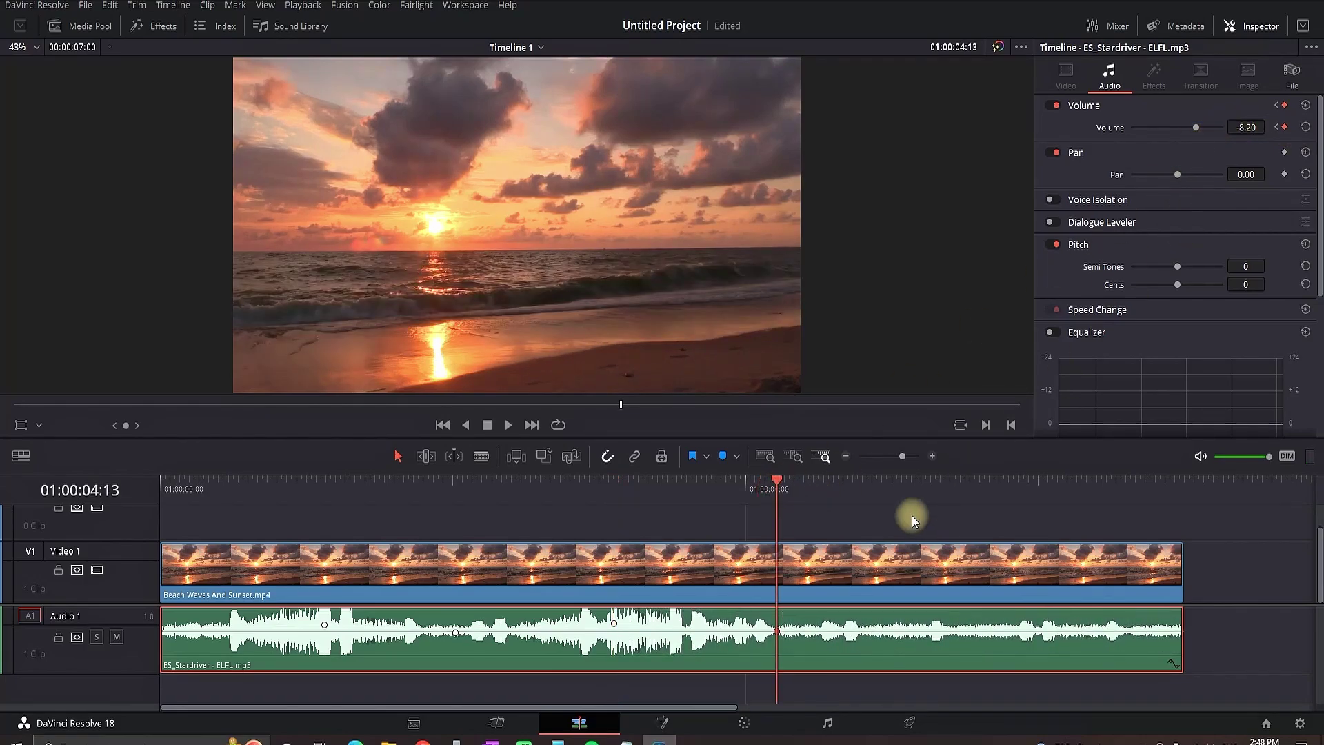
drag(846, 490, 873, 489)
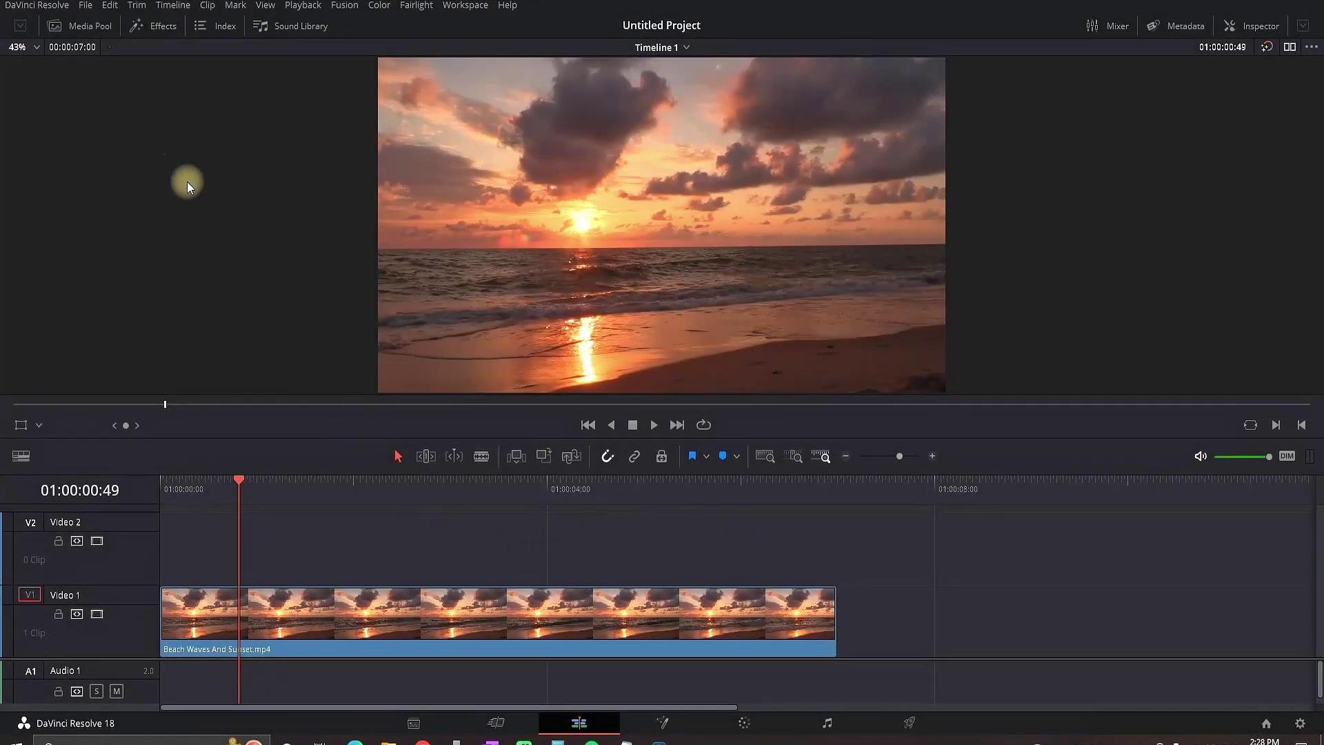
Step: Place a Text+ Custom Title on Video 2 above the beach clip
click(156, 26)
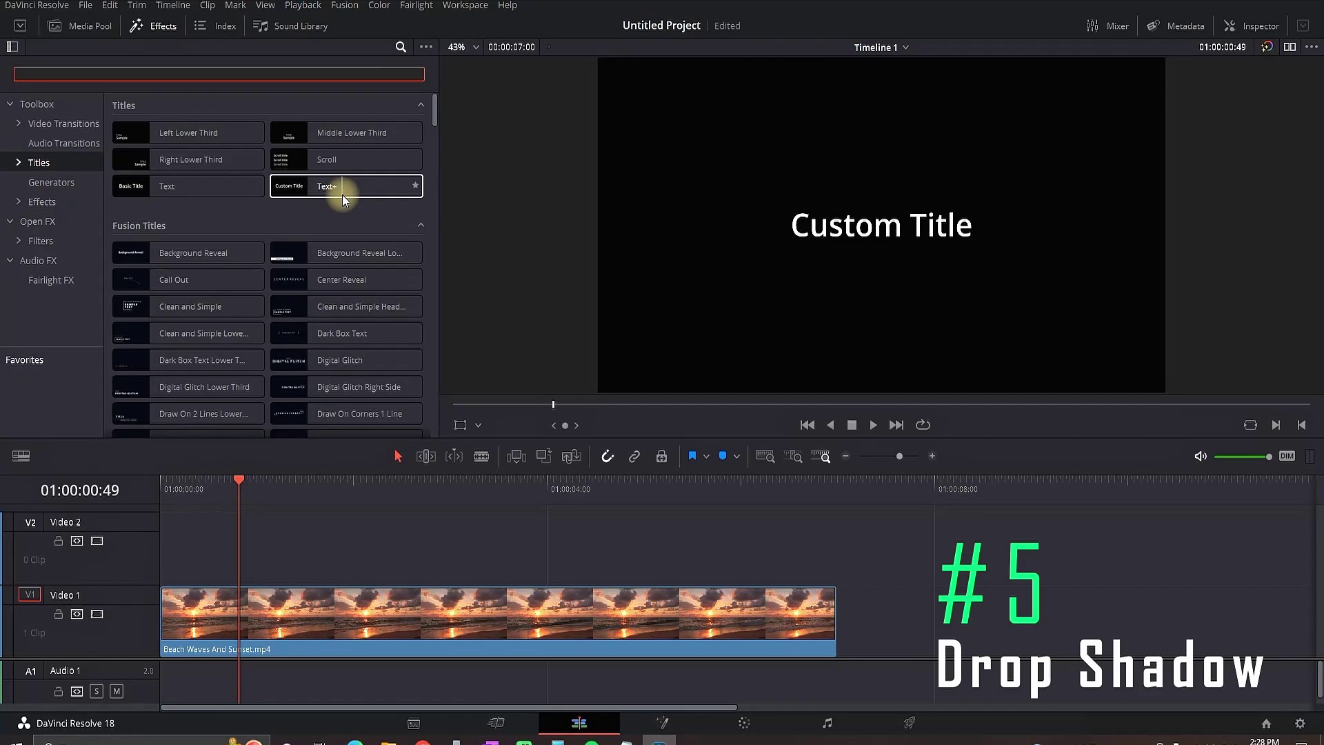
drag(341, 192, 247, 569)
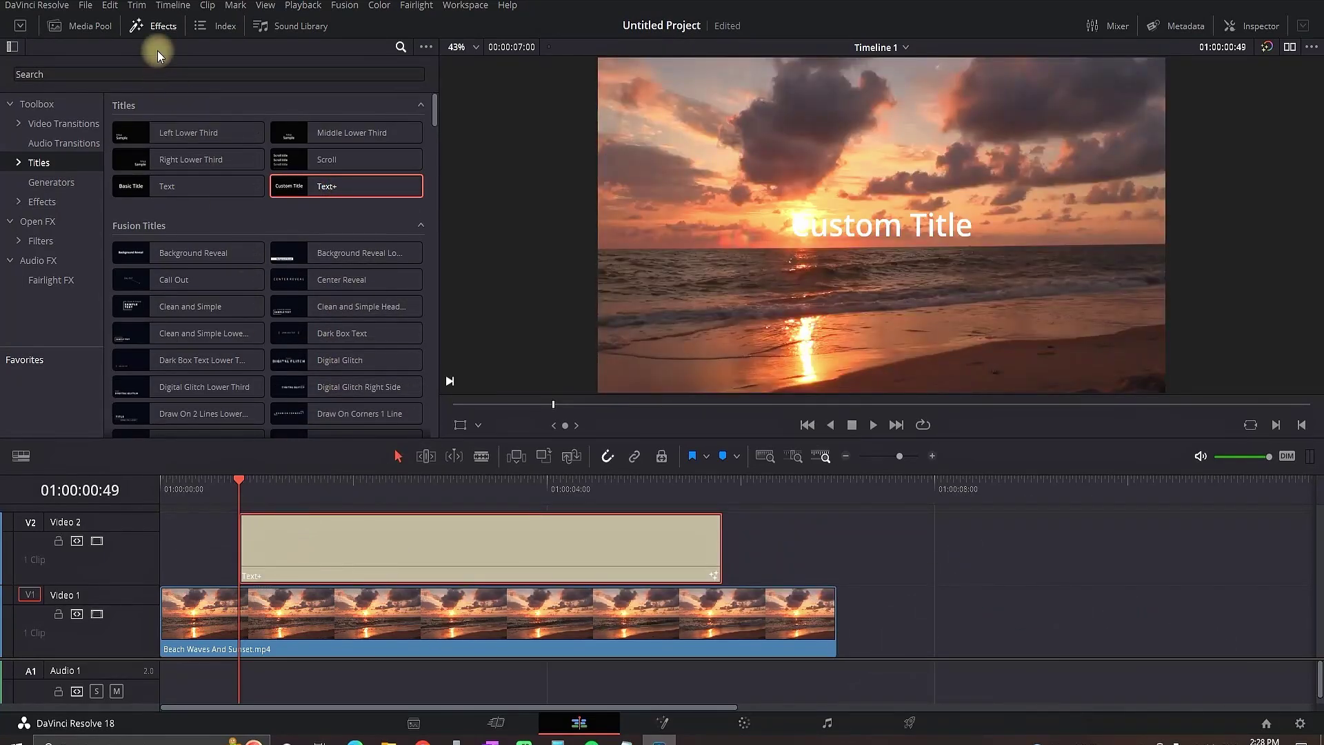
click(155, 25)
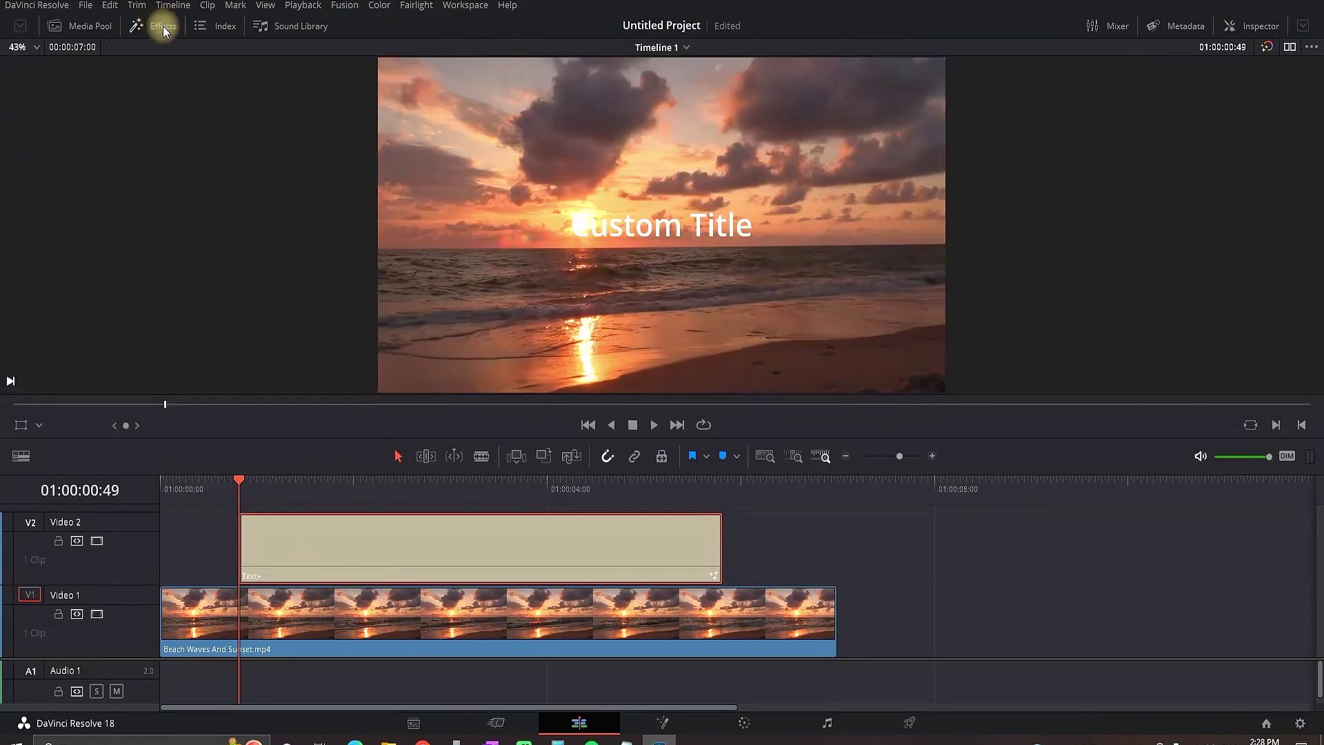
Step: Enable the Black Shadow shading element on the Text+ title
click(1236, 26)
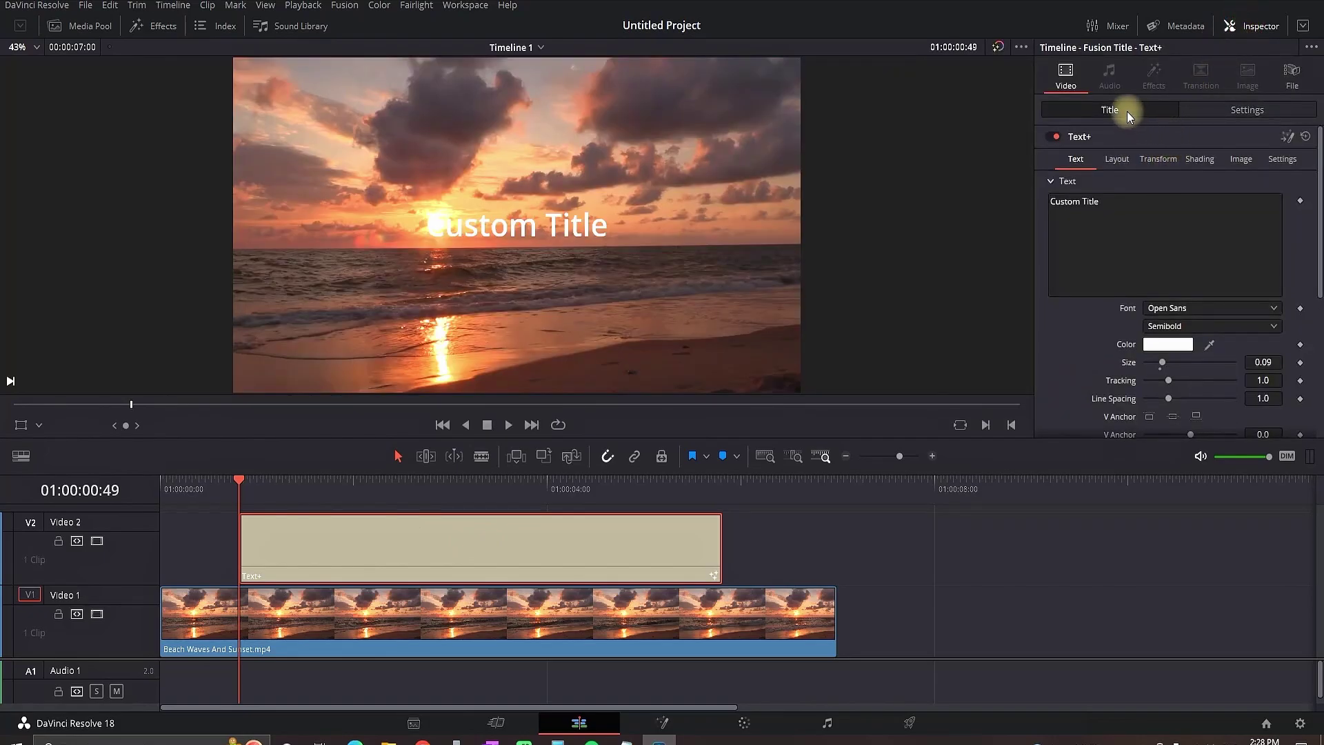
click(1189, 162)
click(1187, 203)
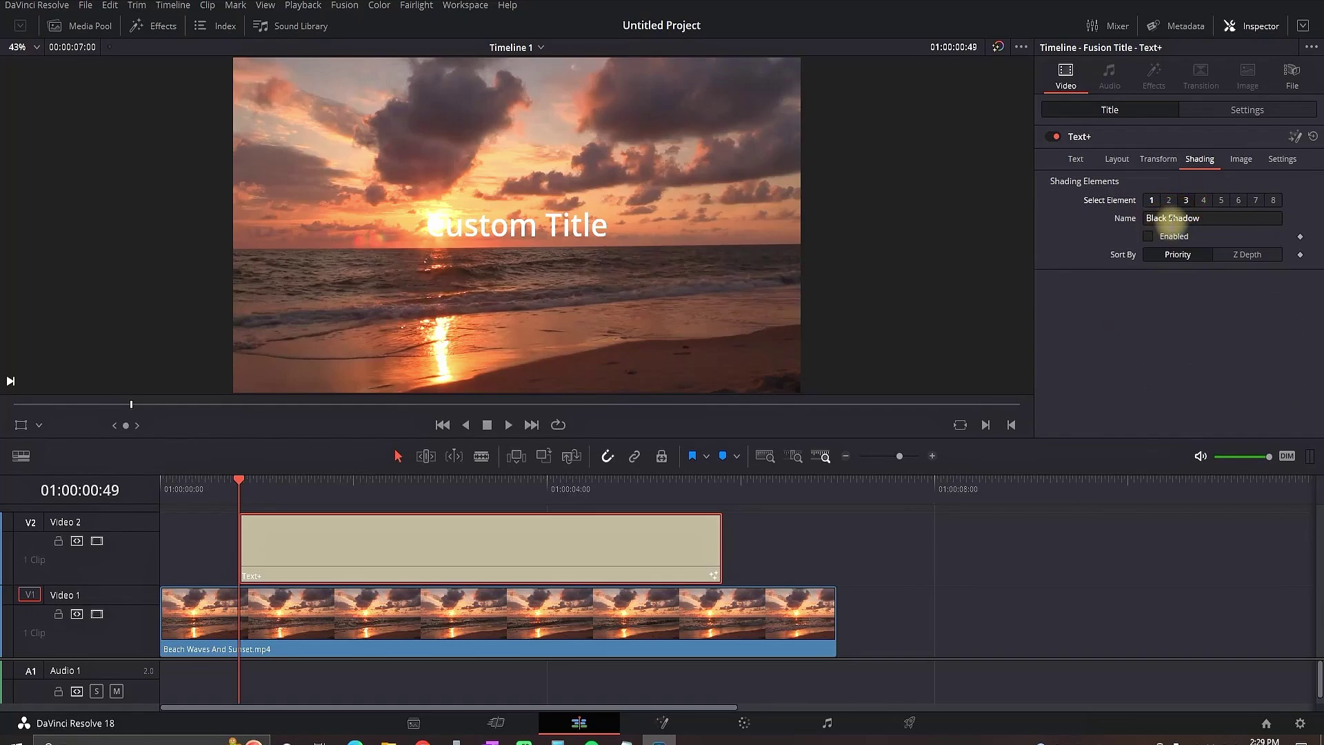
click(1150, 236)
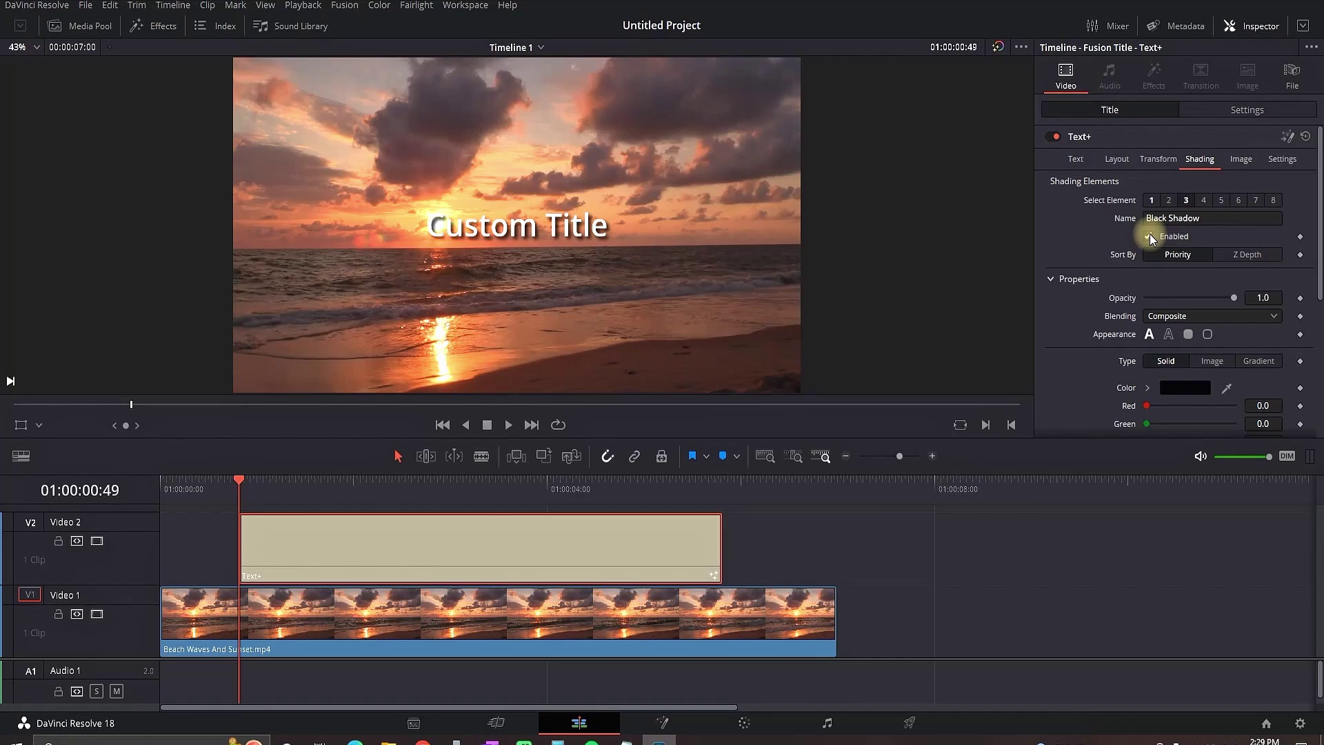
Step: Enlarge the Custom Title text to about size 0.16 and play the timeline
click(1077, 160)
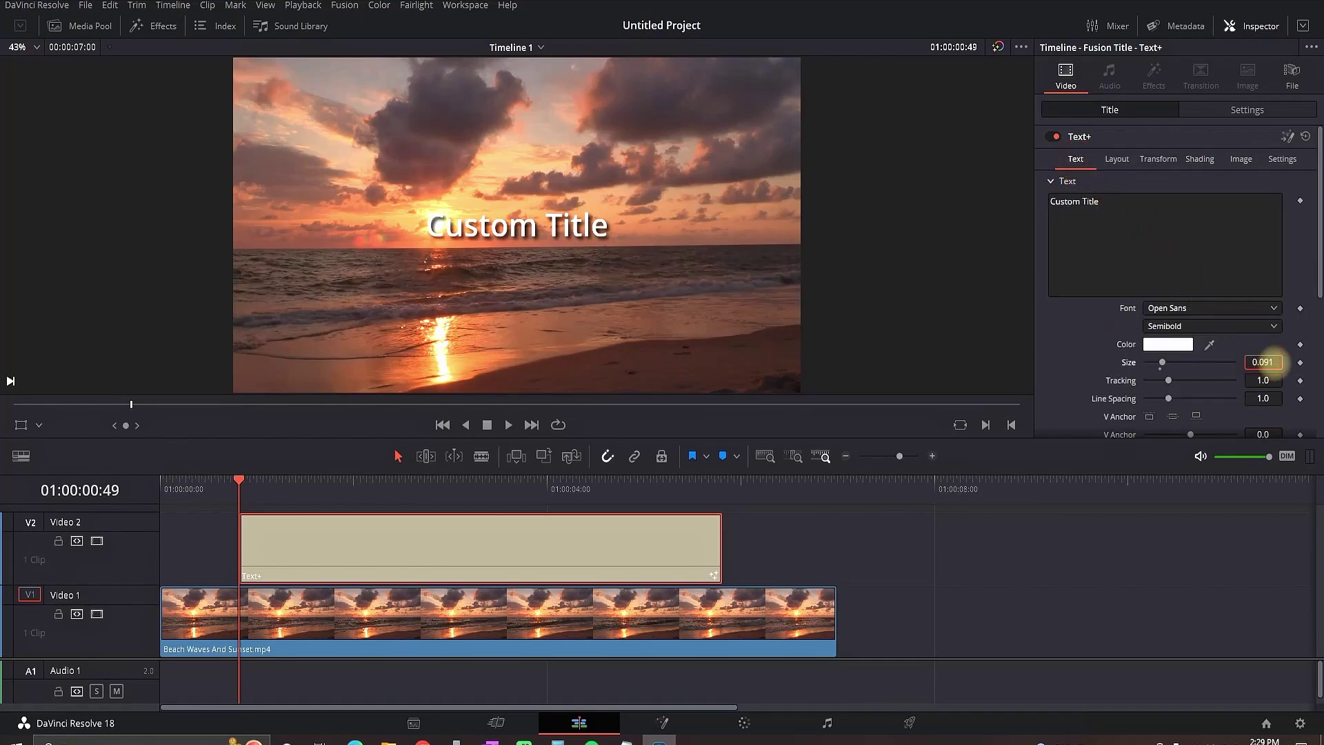
mouse_move(1263, 362)
mouse_down()
mouse_move(1283, 372)
mouse_move(1301, 420)
mouse_move(1258, 362)
mouse_up()
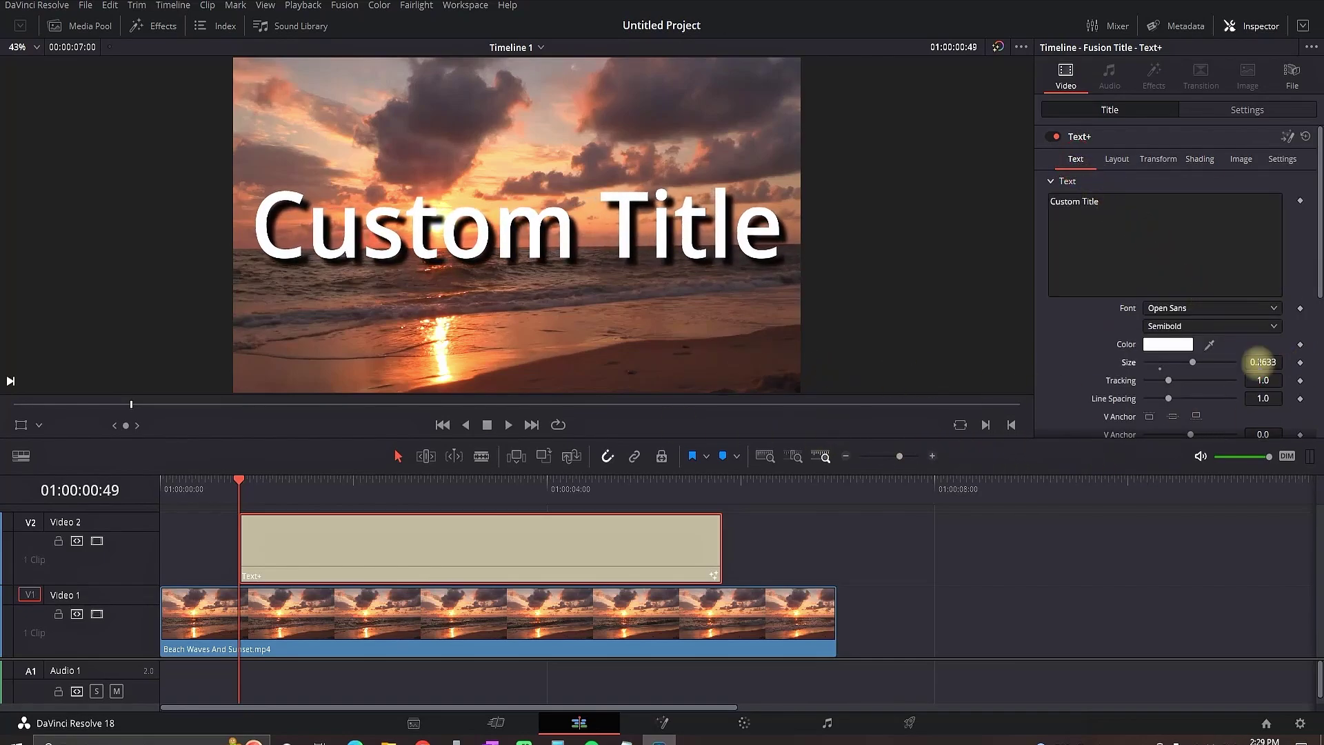
click(1161, 158)
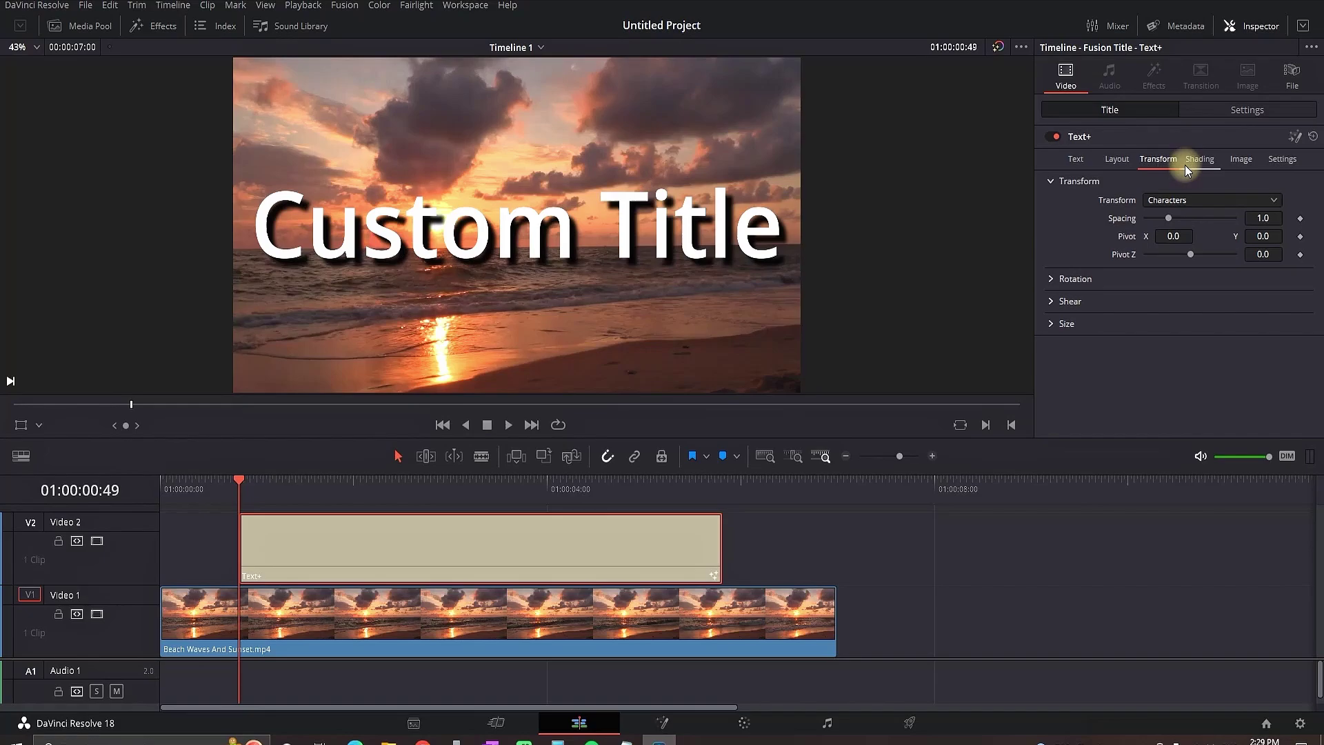
click(1195, 162)
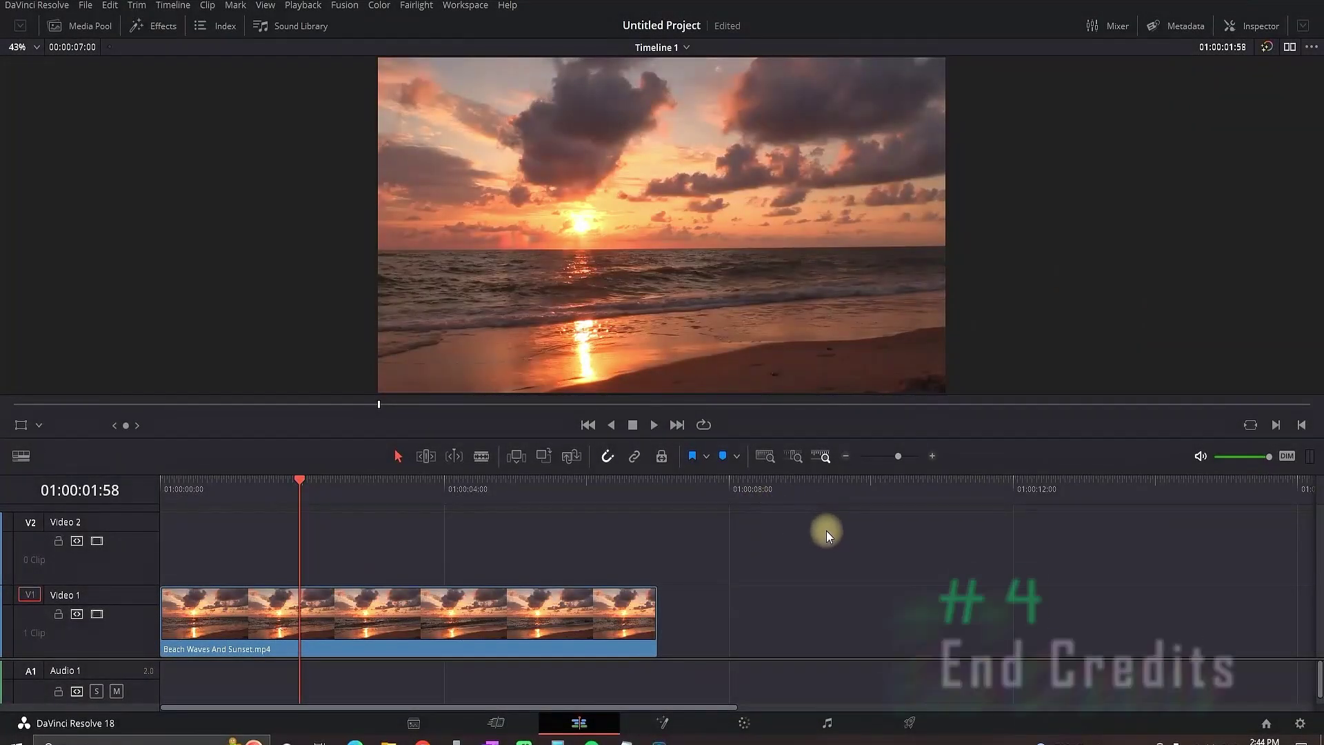
key(space)
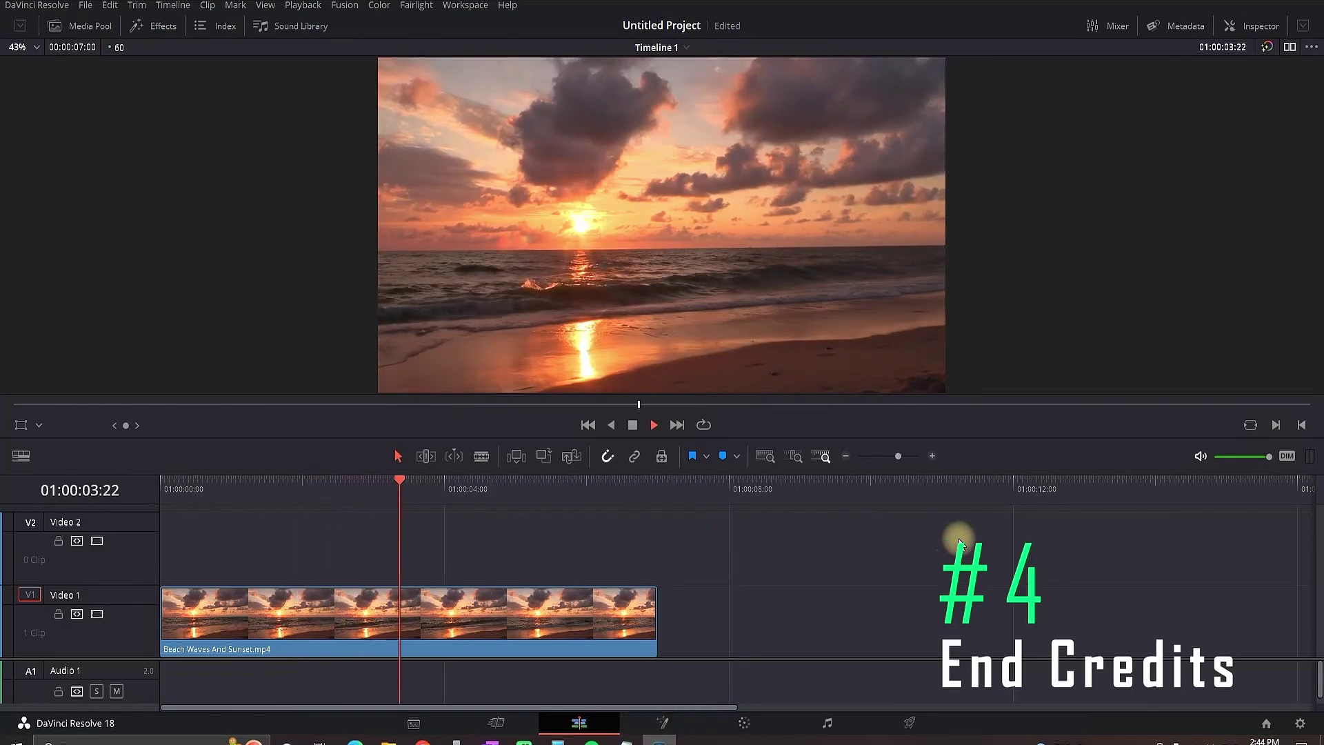
Step: Place a Scroll title on Video 1 right after the beach clip
click(153, 25)
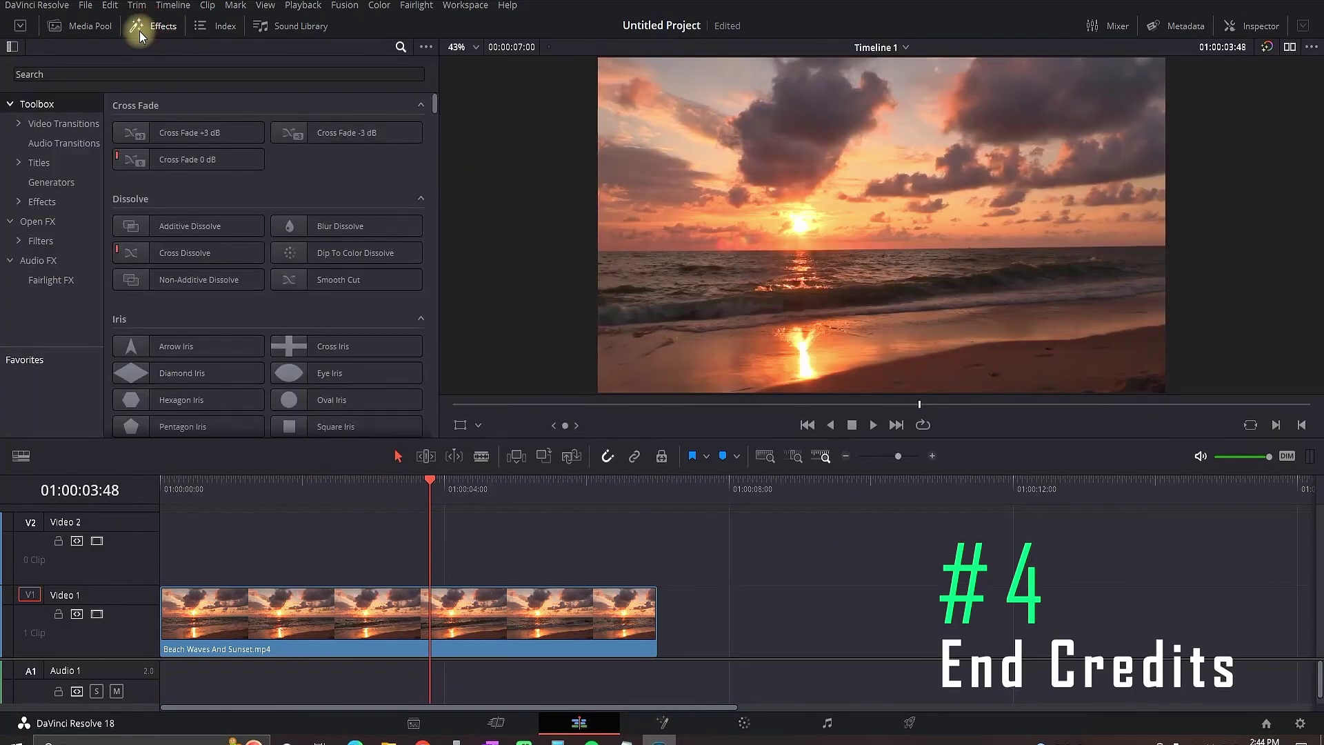
click(38, 163)
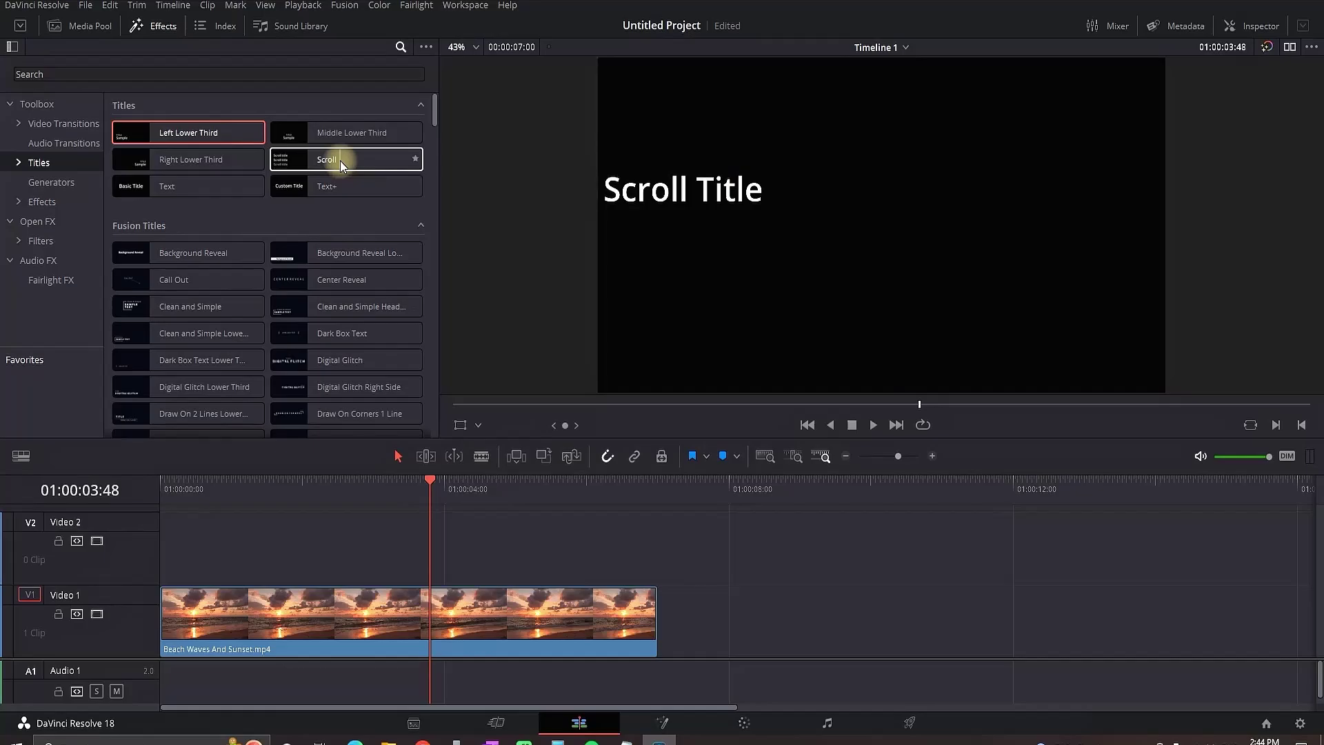
drag(341, 160, 667, 622)
click(818, 624)
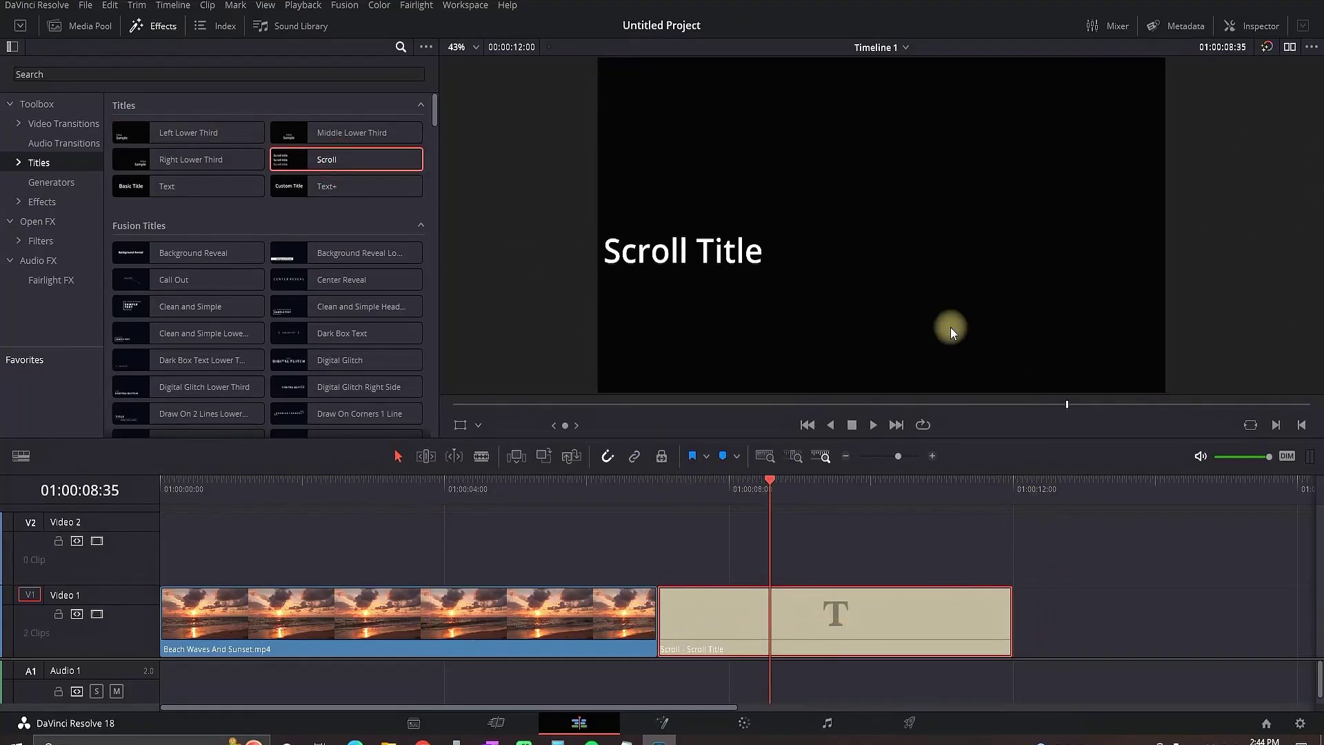
Step: Replace the placeholder with pasted credits in centred Agency FB at size 79
click(148, 24)
click(1233, 28)
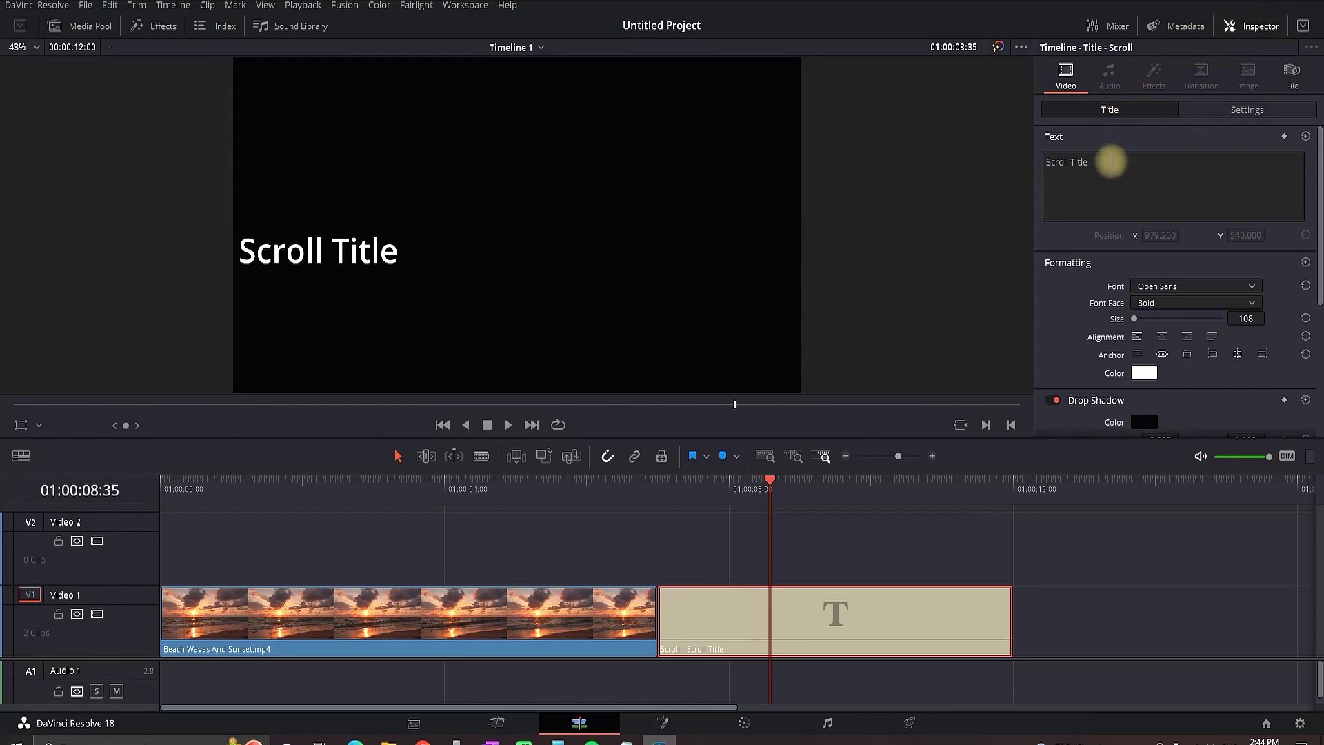
click(1111, 161)
key(BackSpace)
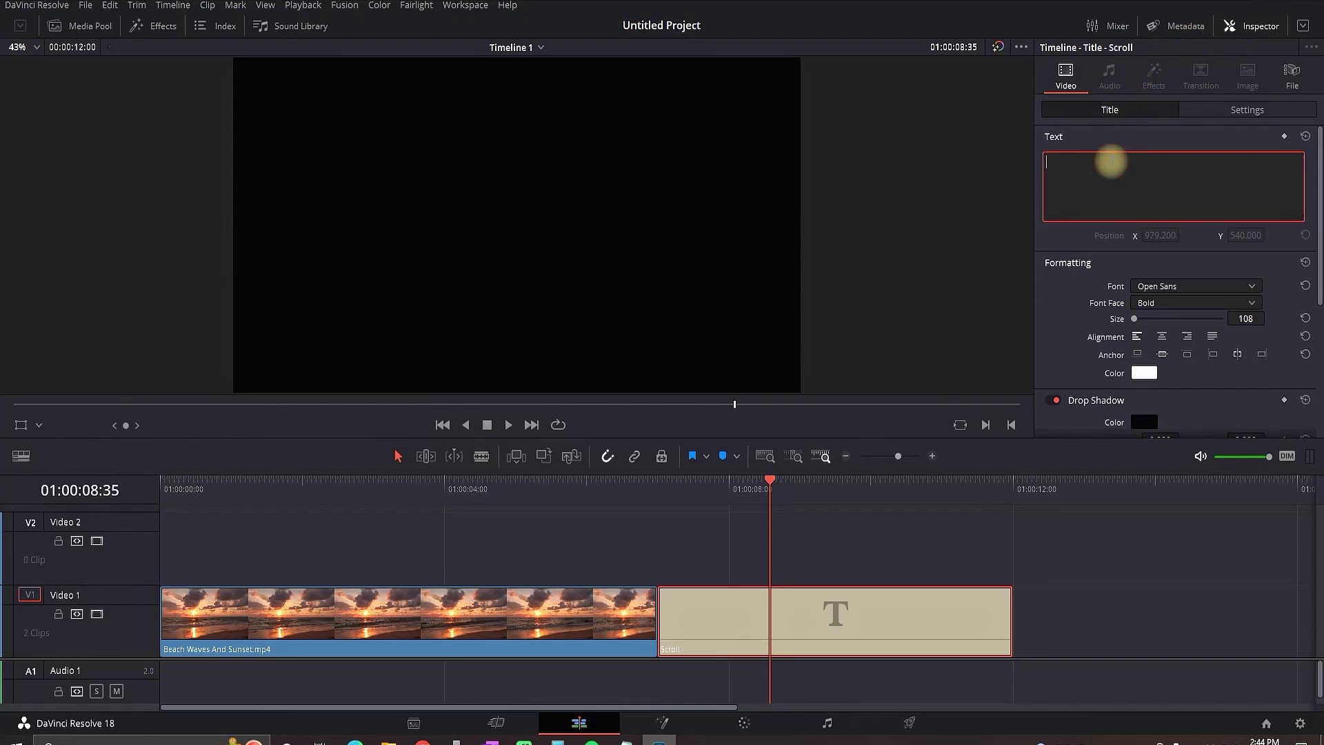
key(ctrl+v)
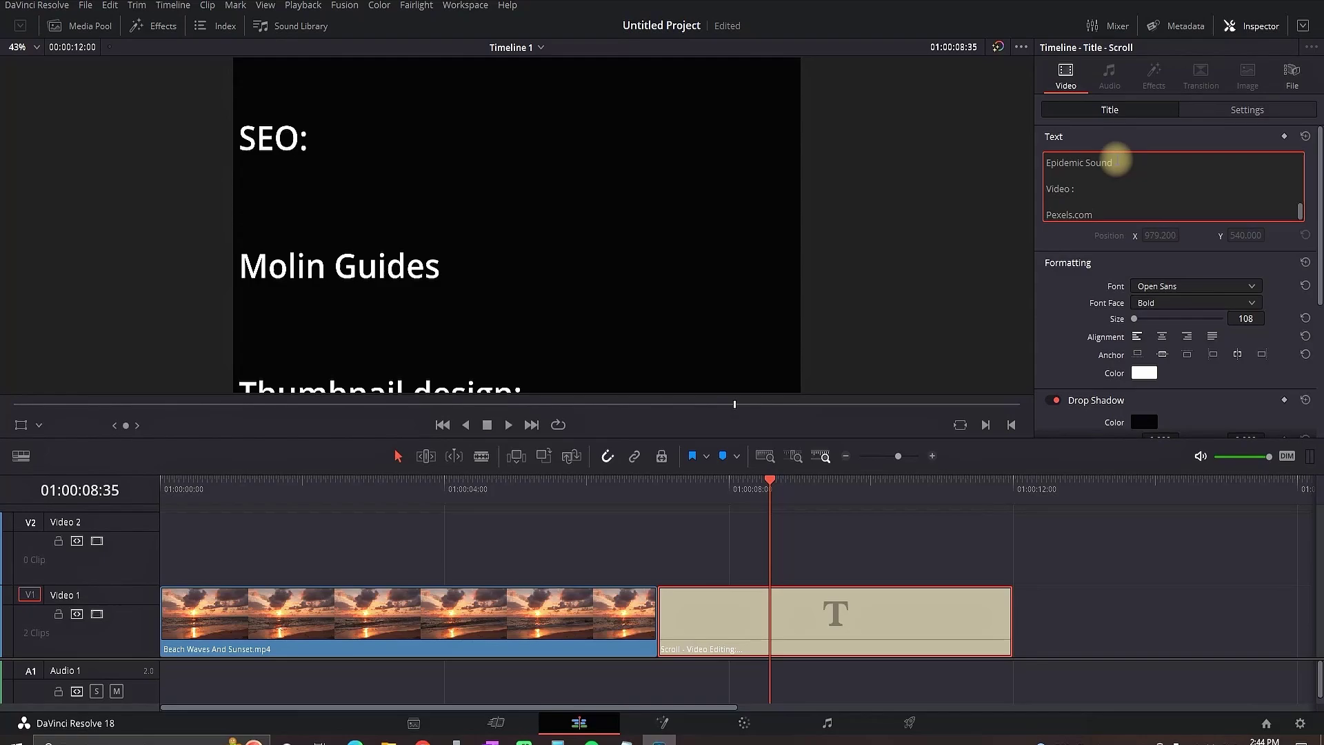
click(1199, 283)
click(1185, 305)
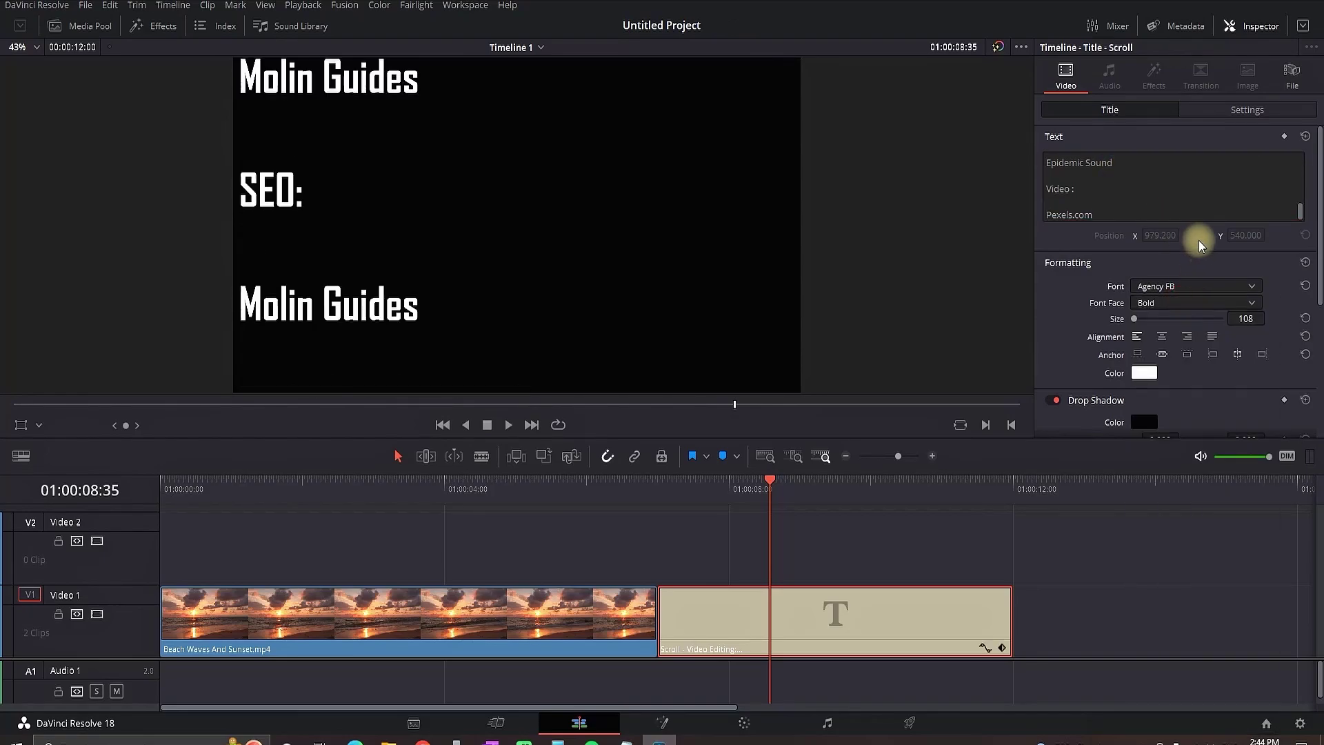
click(1163, 338)
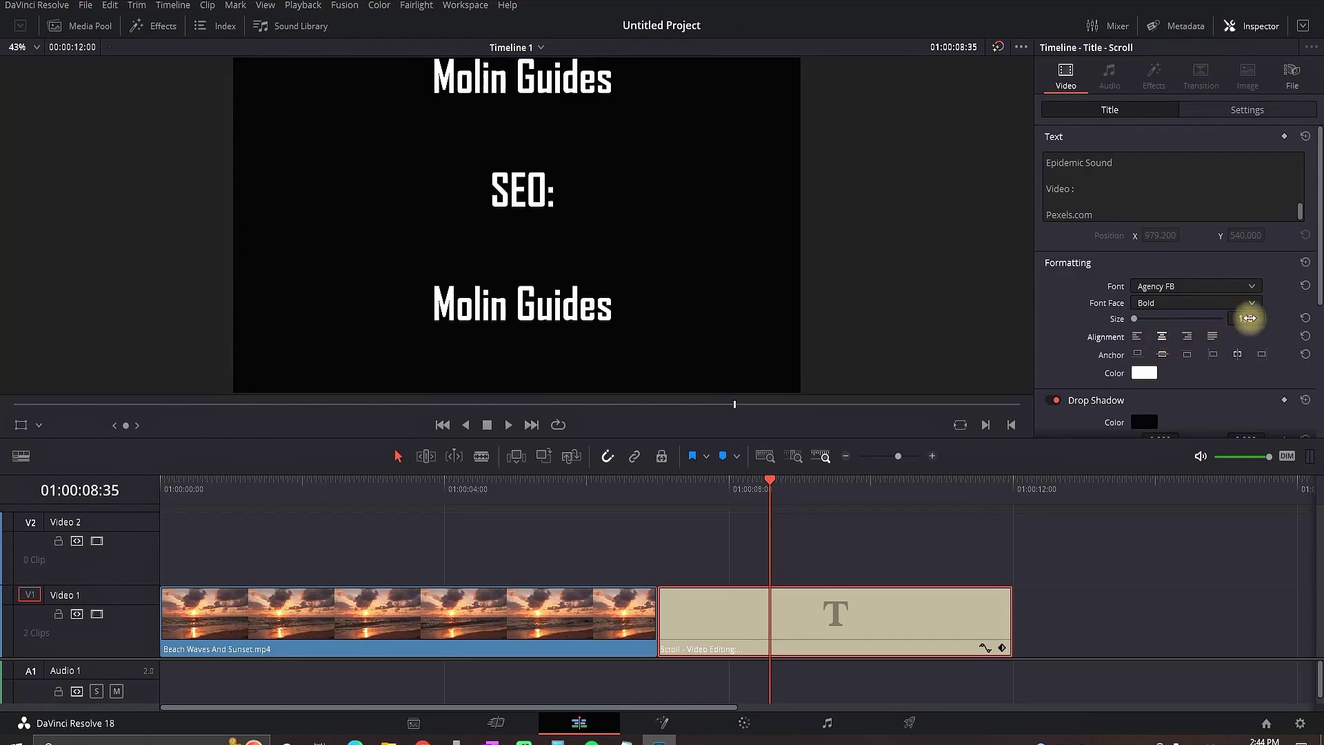
drag(1241, 312, 1231, 323)
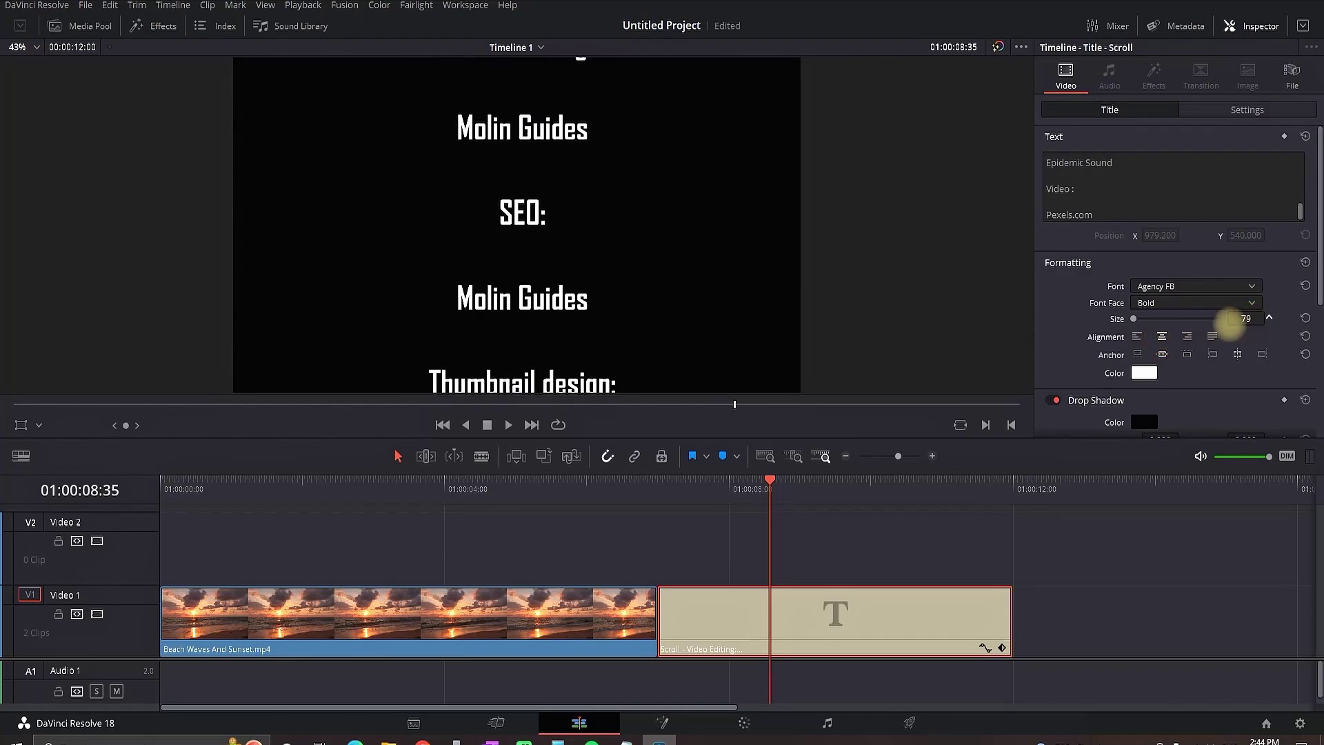
Step: Lengthen the credits clip to about 01:00:14:00 and preview the scrolling credits
click(597, 490)
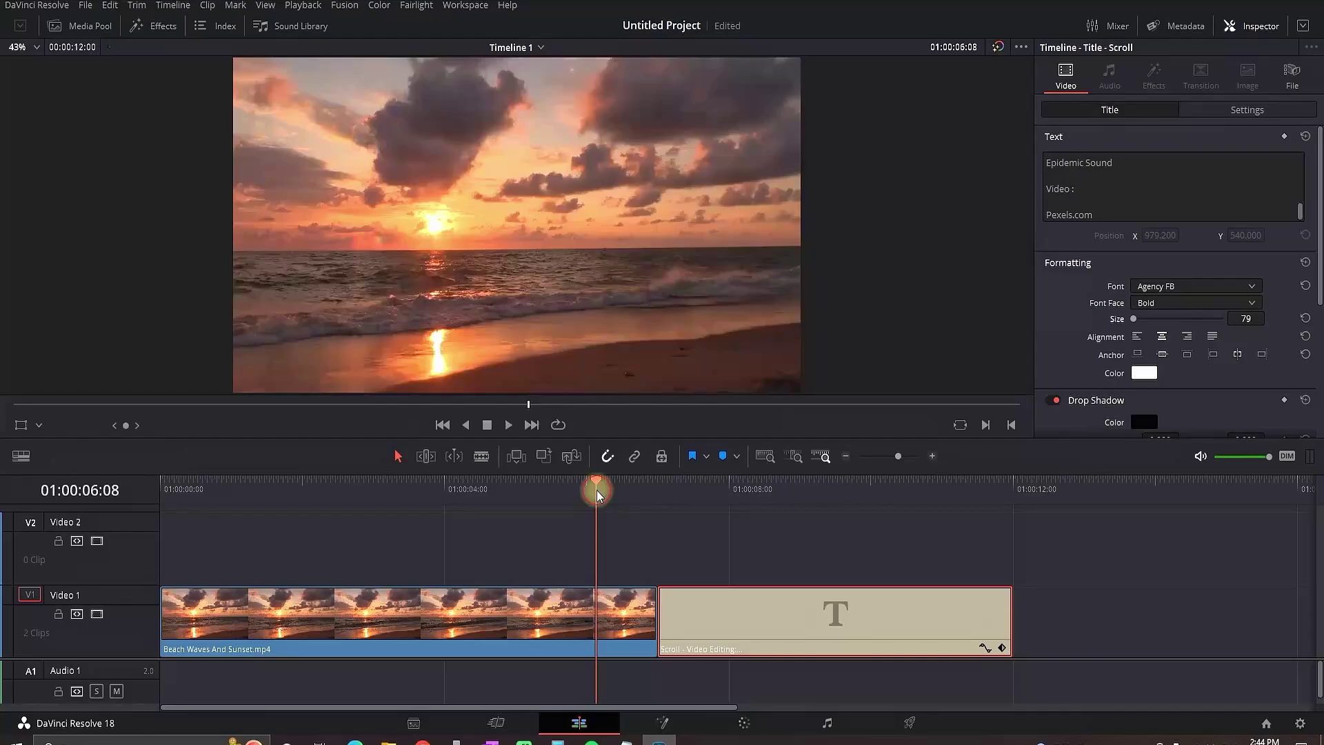
key(space)
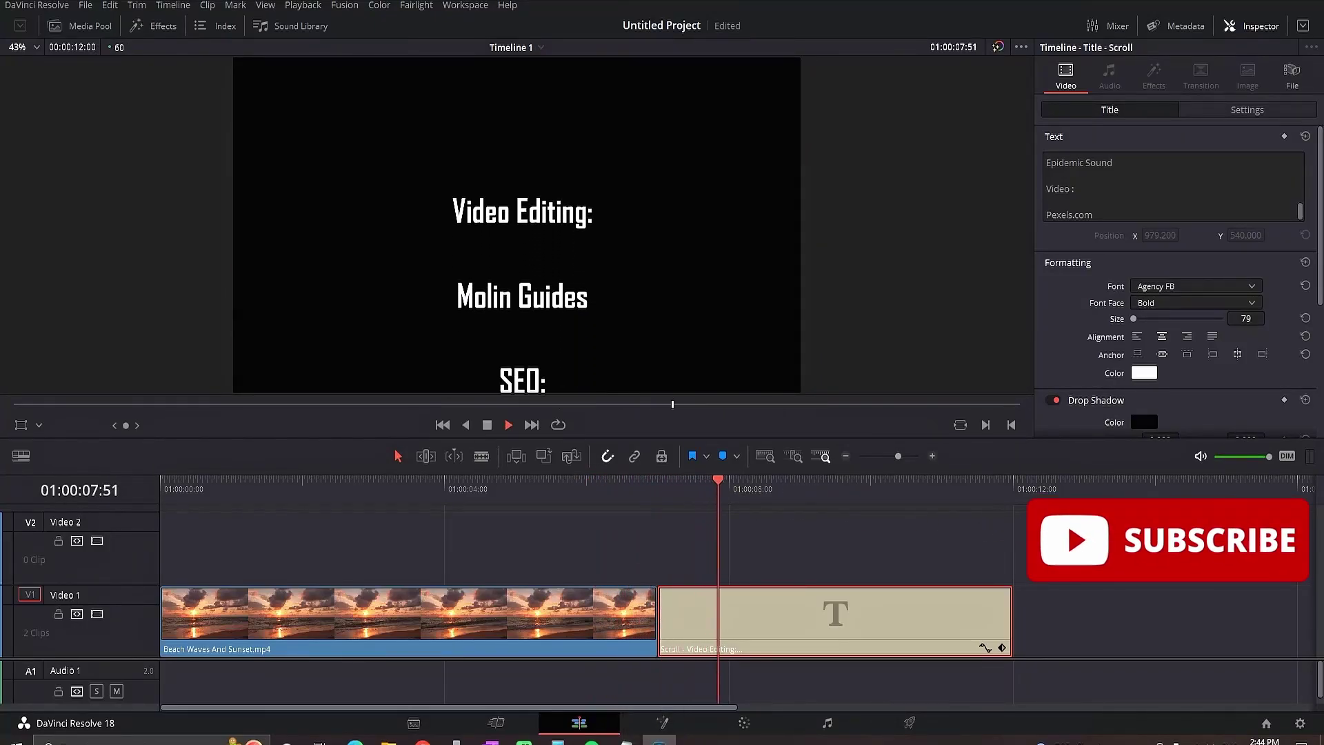
key(space)
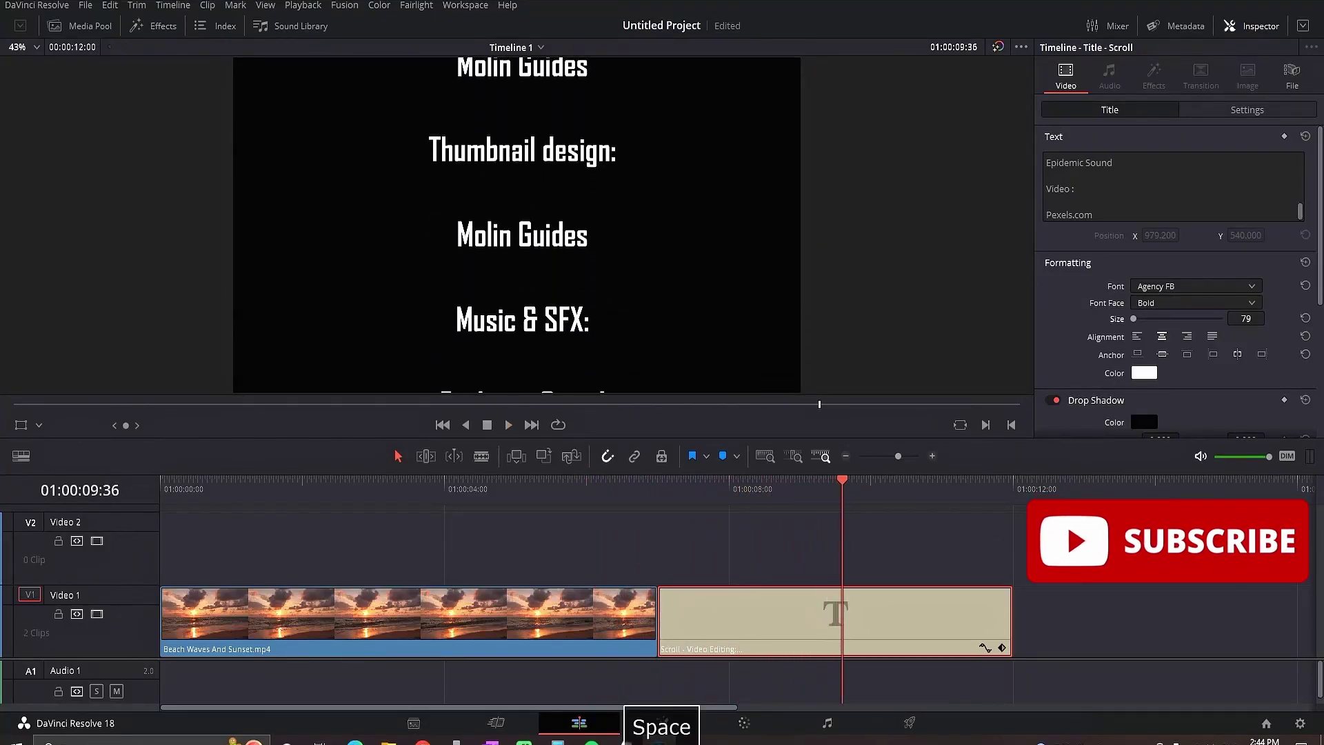
drag(1014, 607, 1290, 603)
key(space)
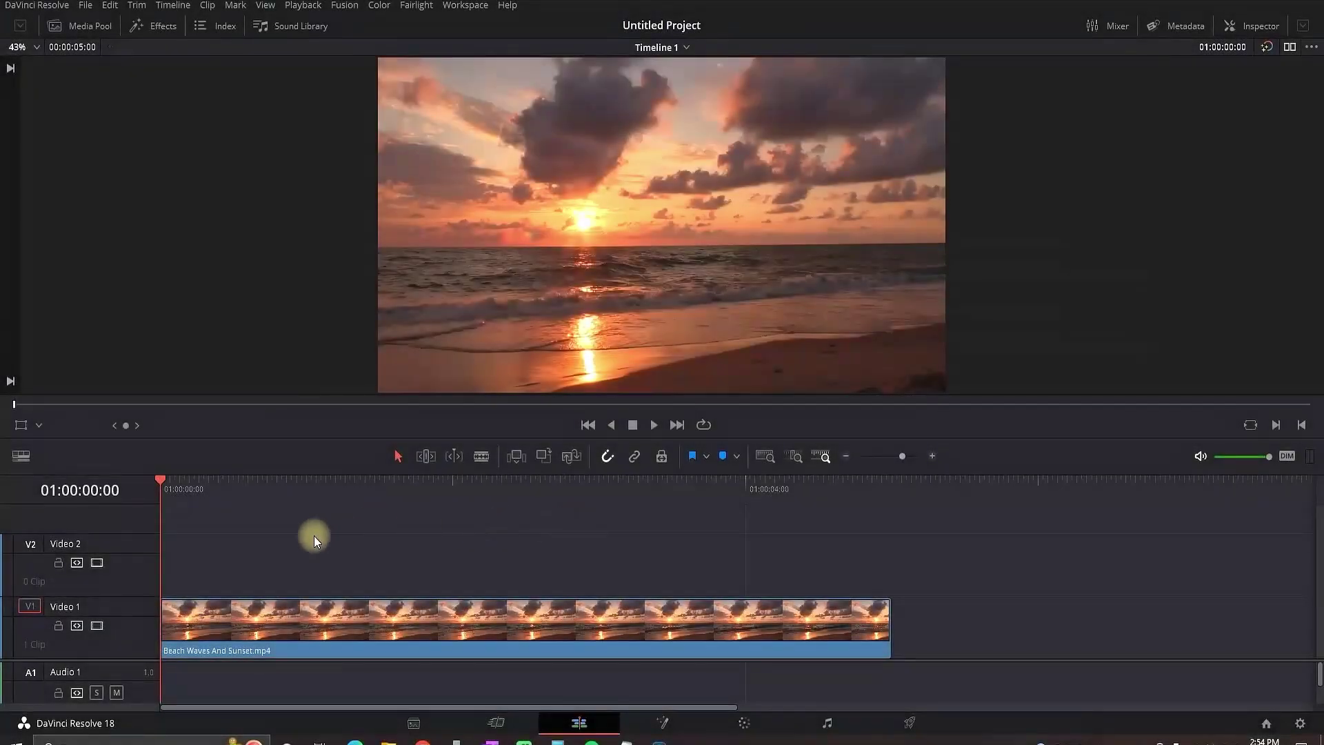
Step: On the Deliver page, set the range 01:00:01:39 to 01:00:02:56 and queue it
click(365, 600)
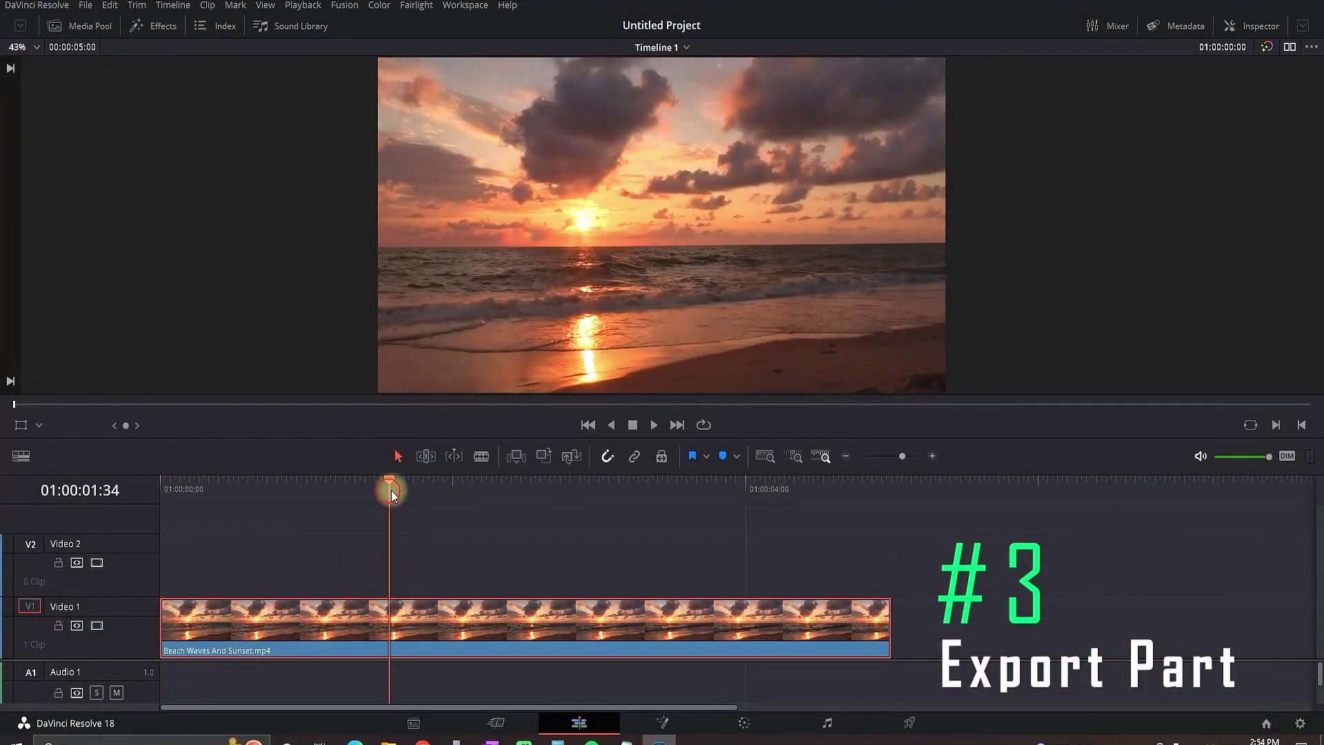
drag(391, 493, 235, 485)
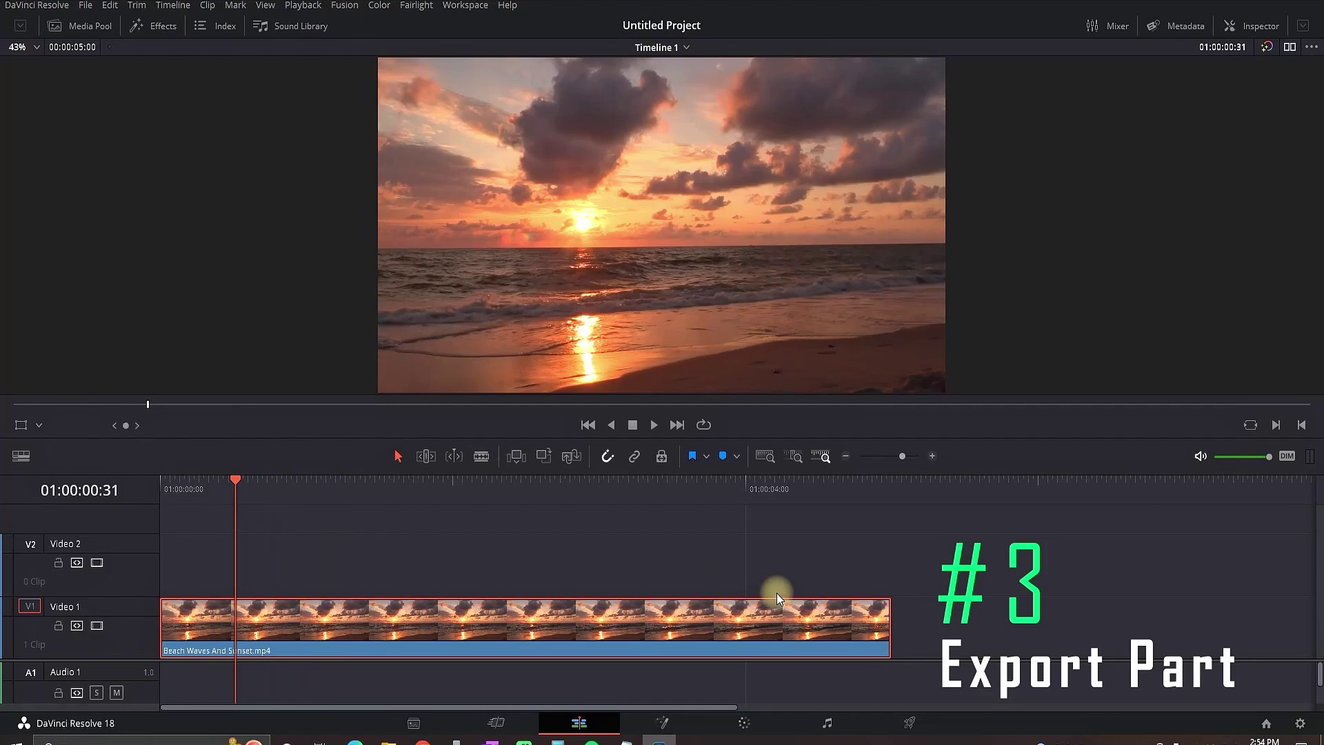
click(908, 725)
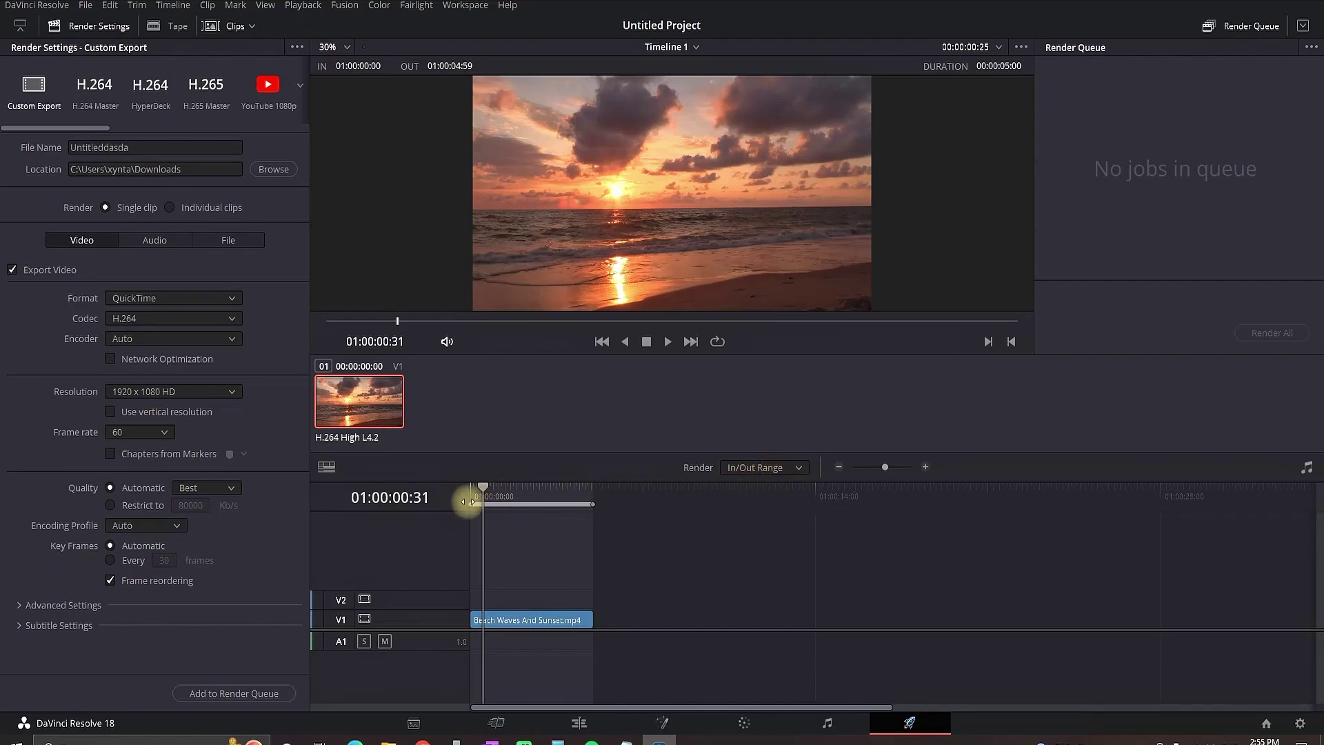
drag(471, 502, 513, 504)
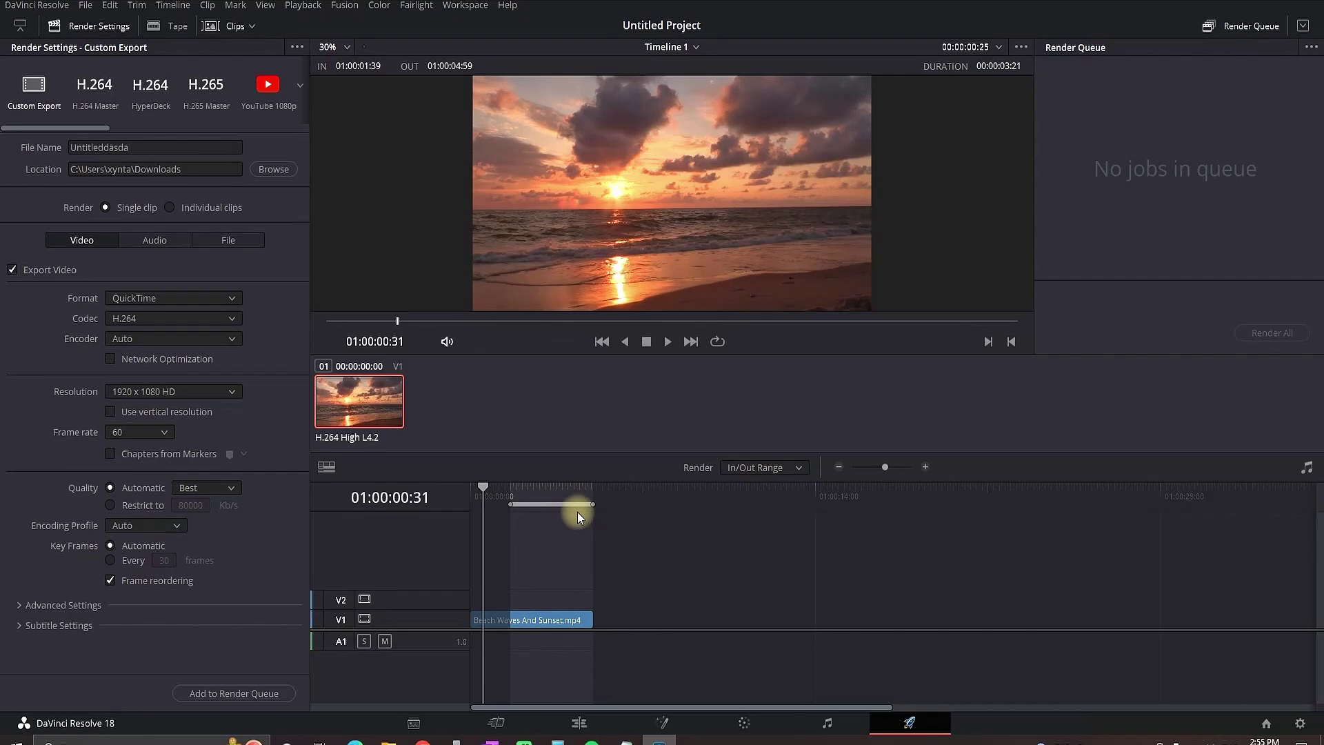
drag(595, 505, 544, 516)
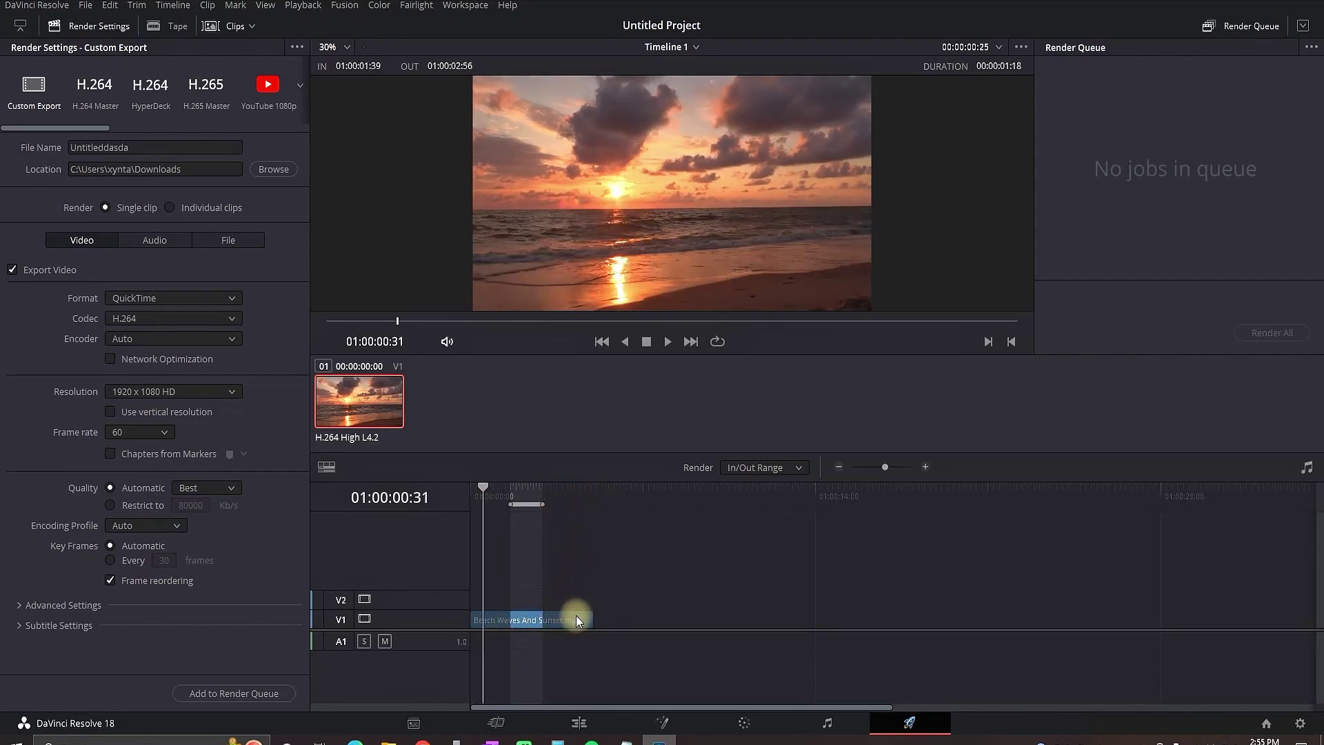
click(252, 694)
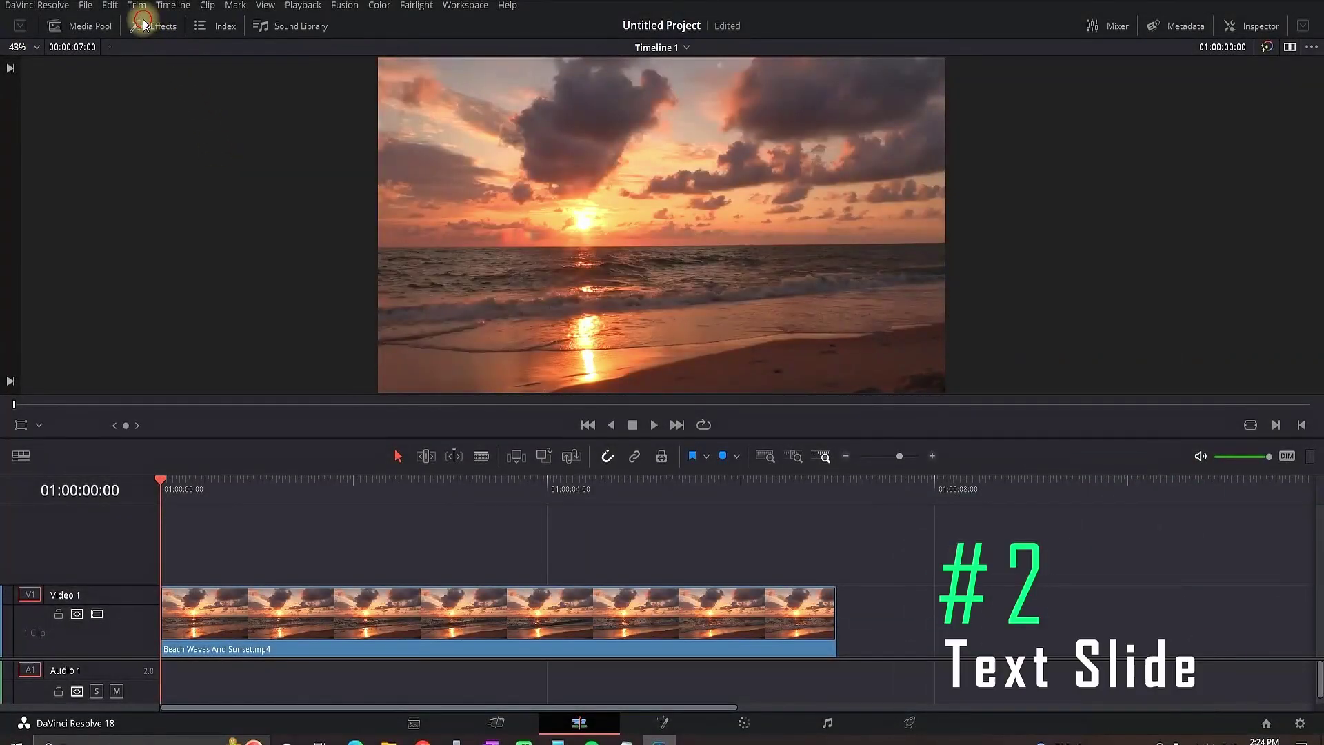
Step: Place a basic Text title on a new Video 2 track above the beach clip
click(144, 26)
click(52, 124)
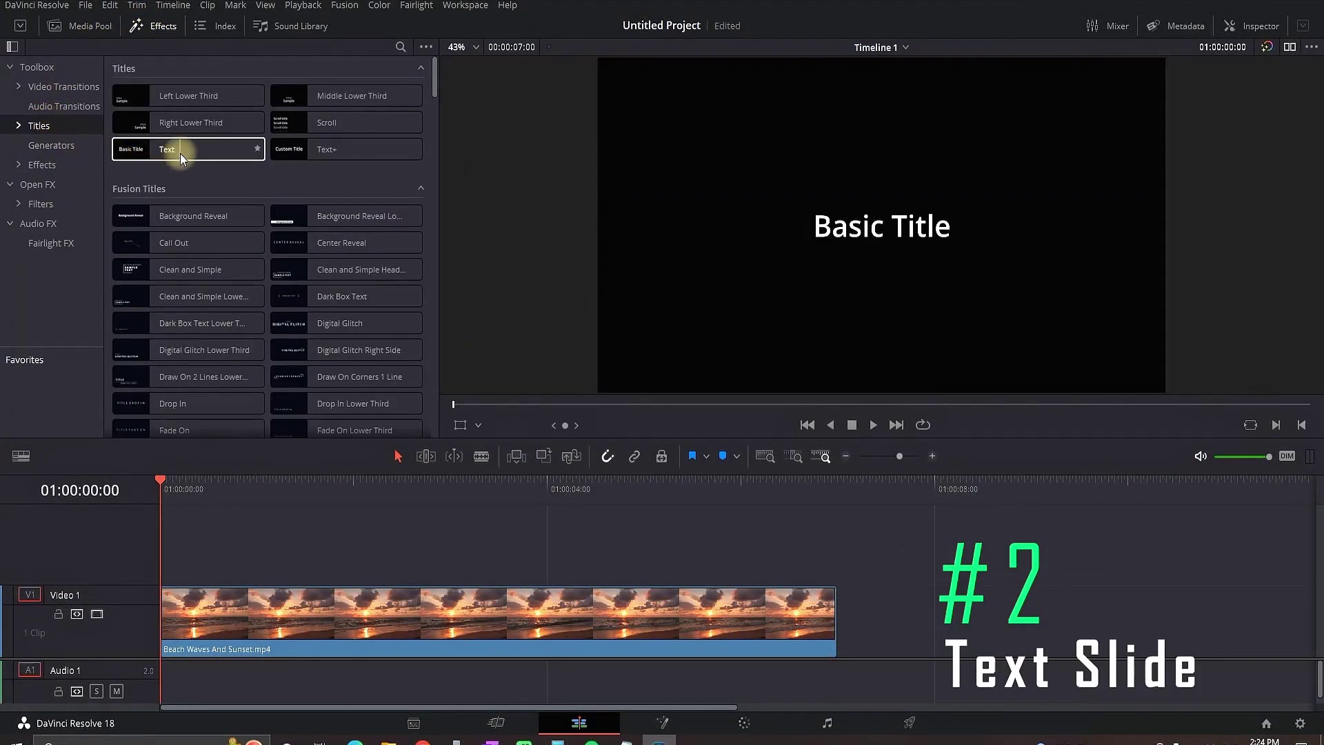
drag(180, 153, 163, 545)
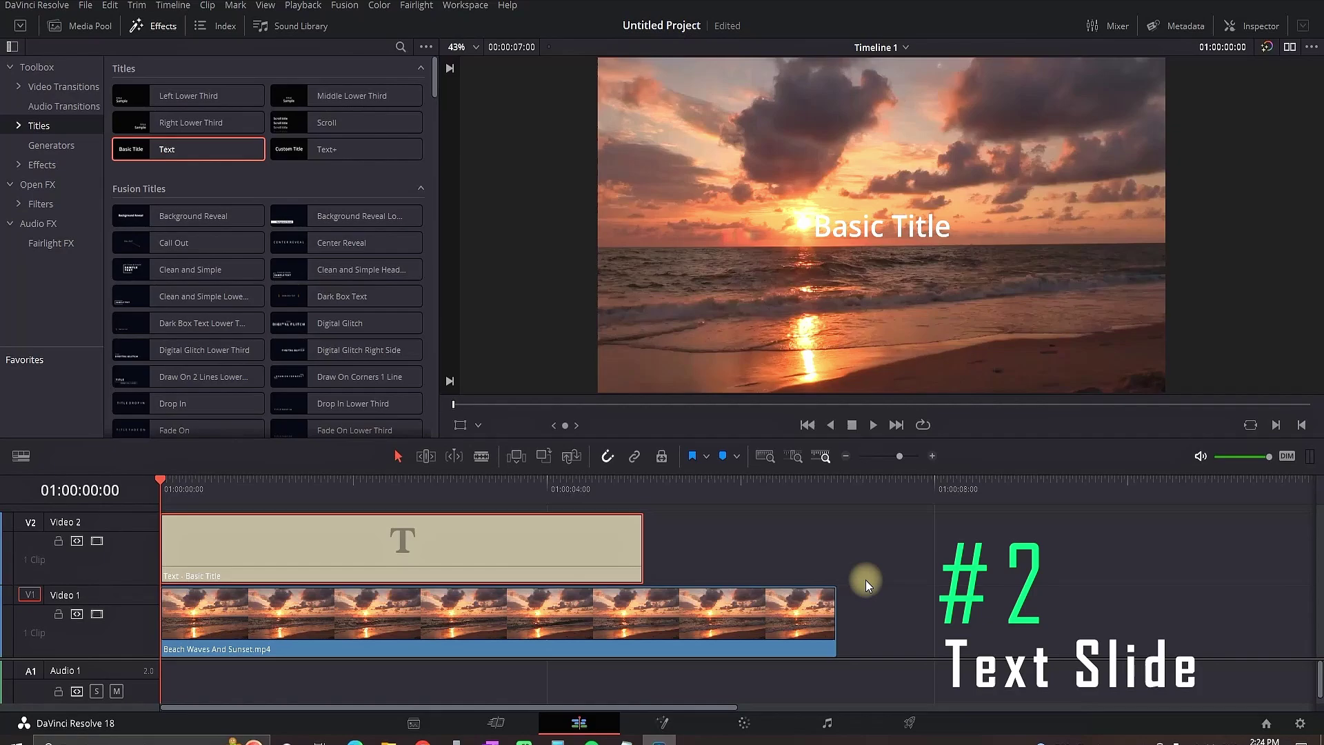
click(141, 26)
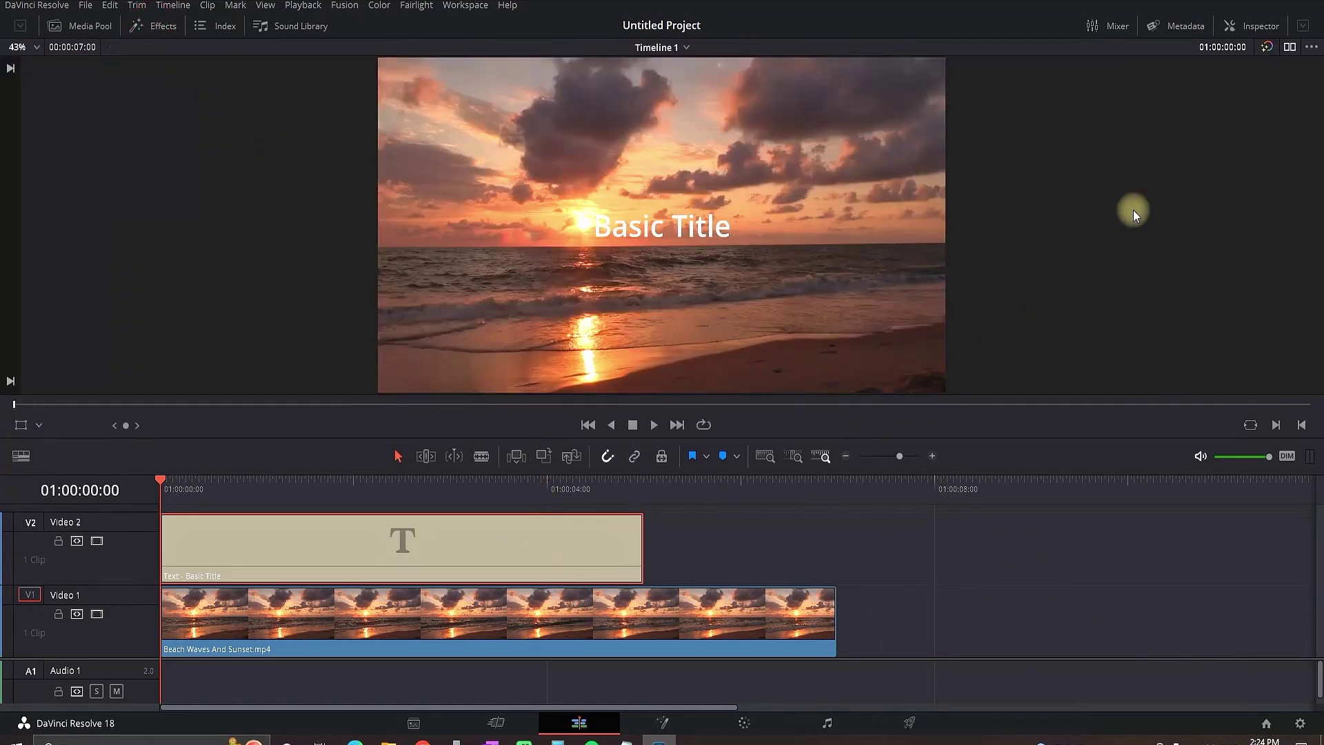
Step: Enable the Position keyframe and move Position X to about -1220, off-screen left
click(1254, 29)
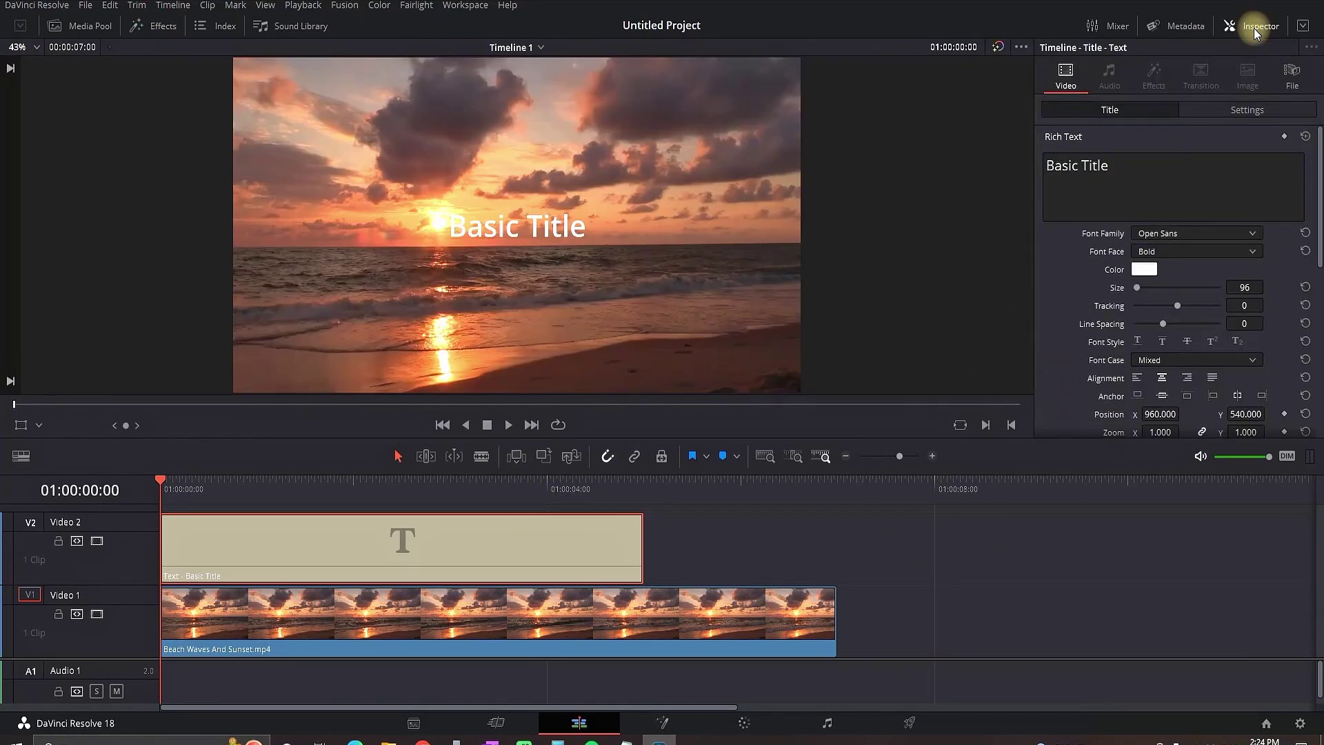
click(1232, 109)
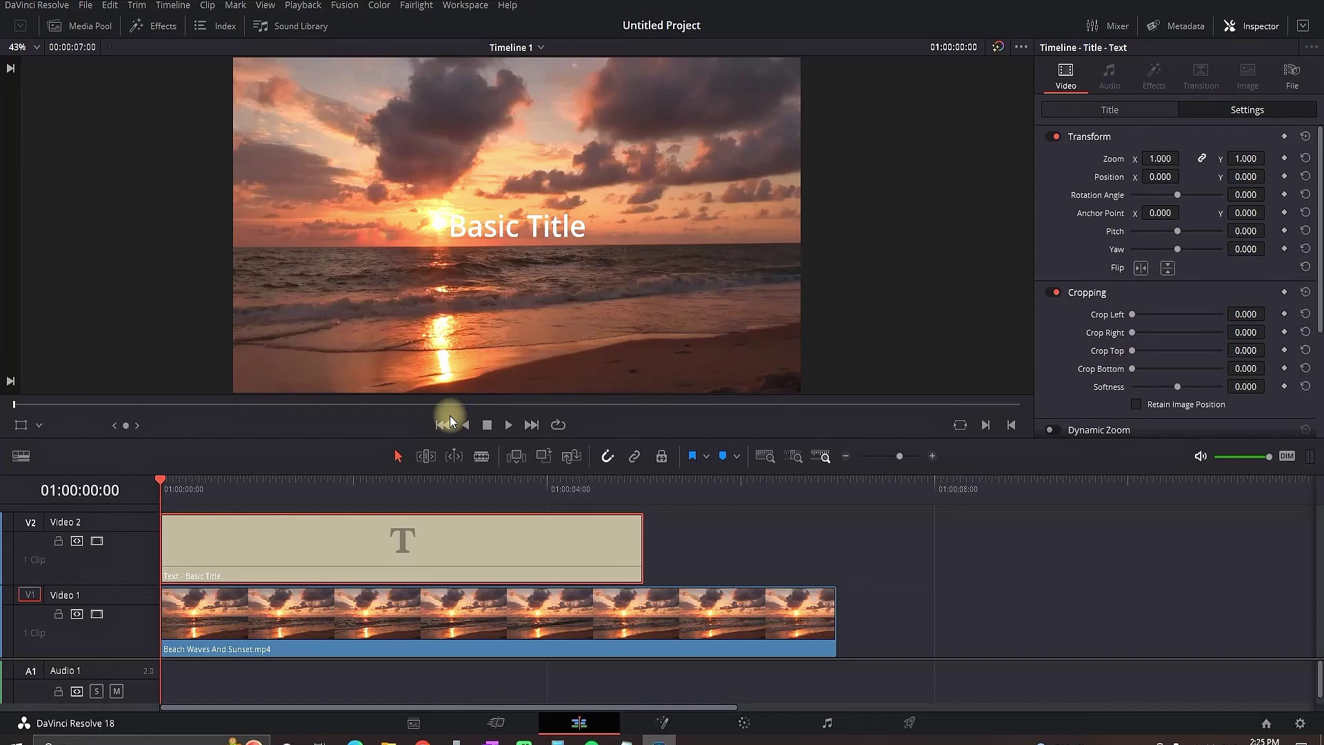
click(1282, 177)
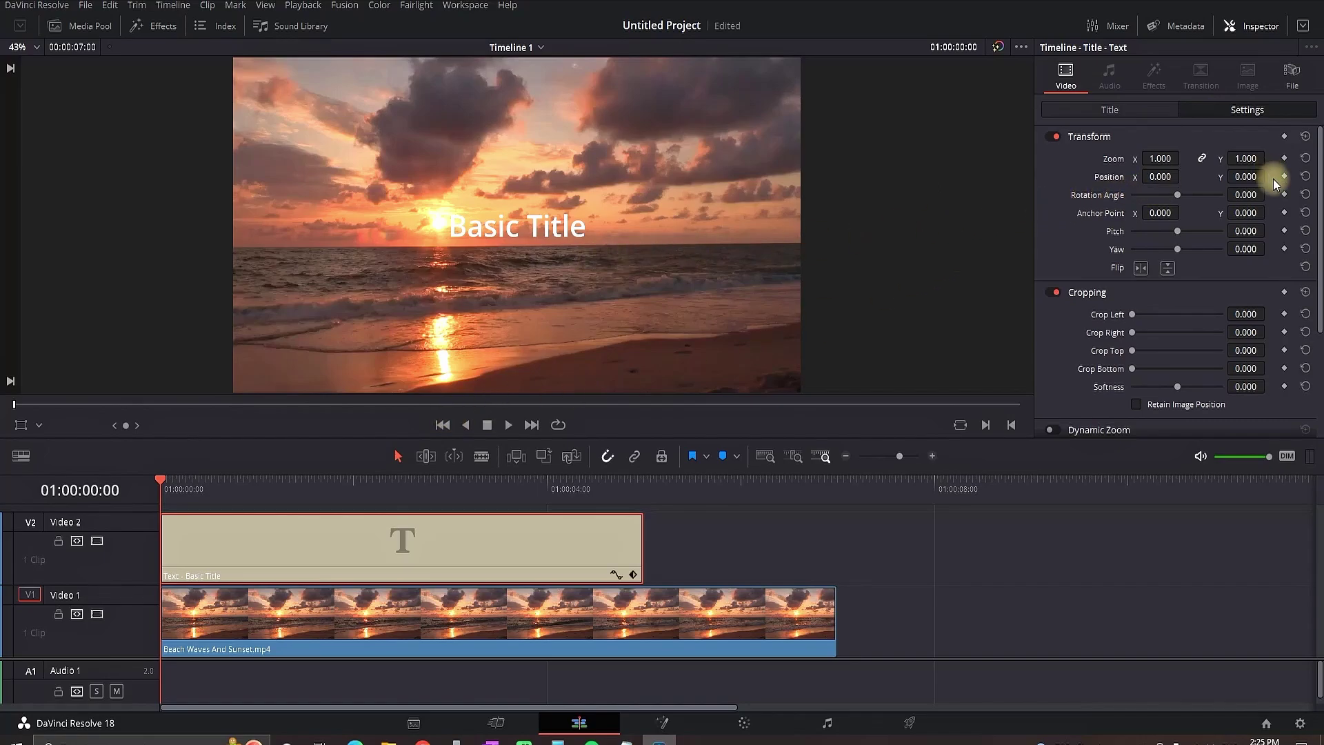
drag(1164, 177, 428, 207)
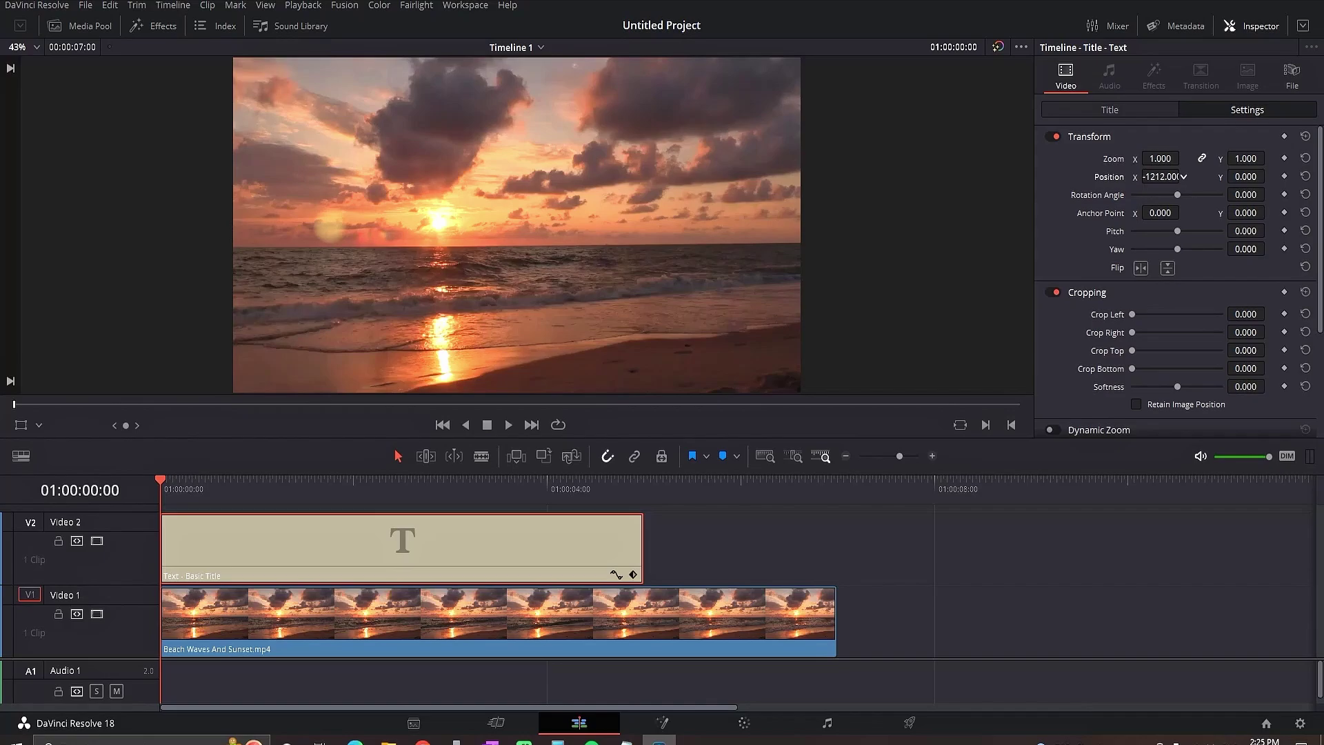
Step: Keyframe the off-screen start, centre the title (X 41) at 01:00:01:44, hold it to 01:00:03:29
click(1284, 178)
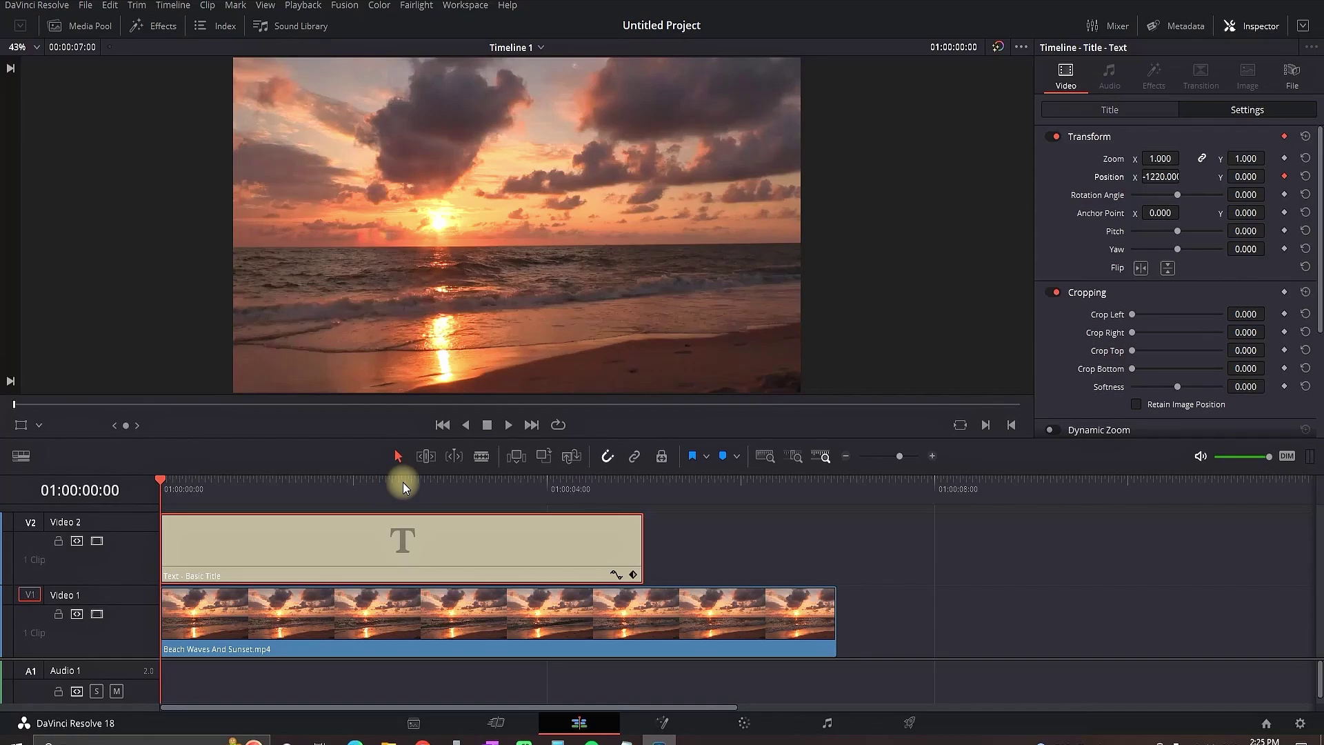
click(328, 482)
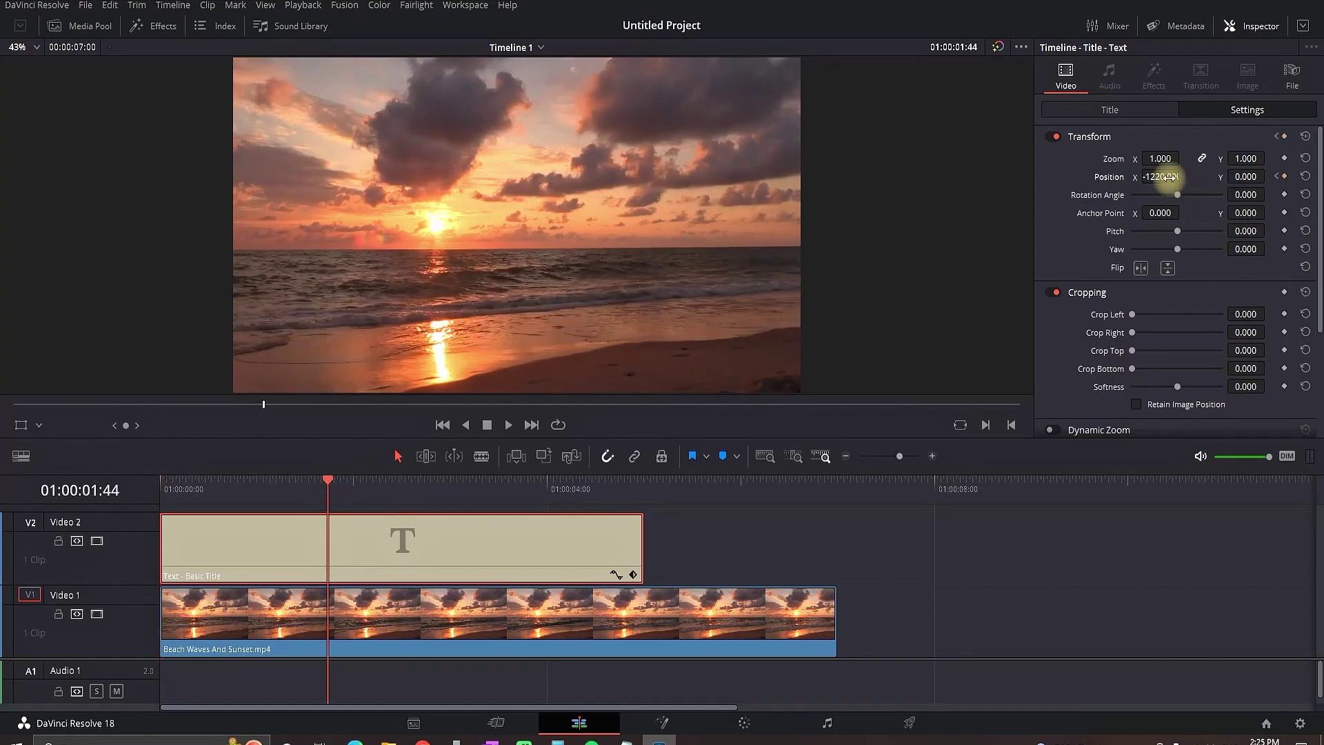
drag(1161, 177, 728, 379)
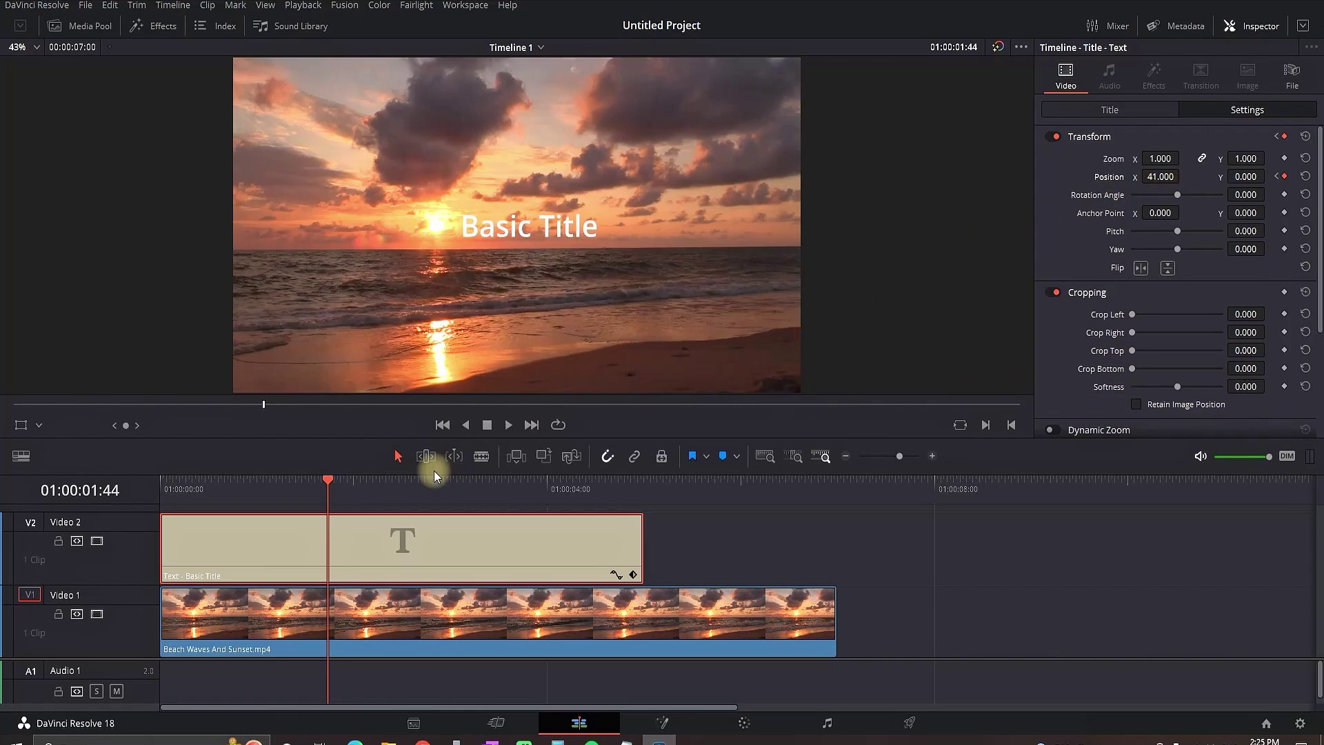
click(498, 484)
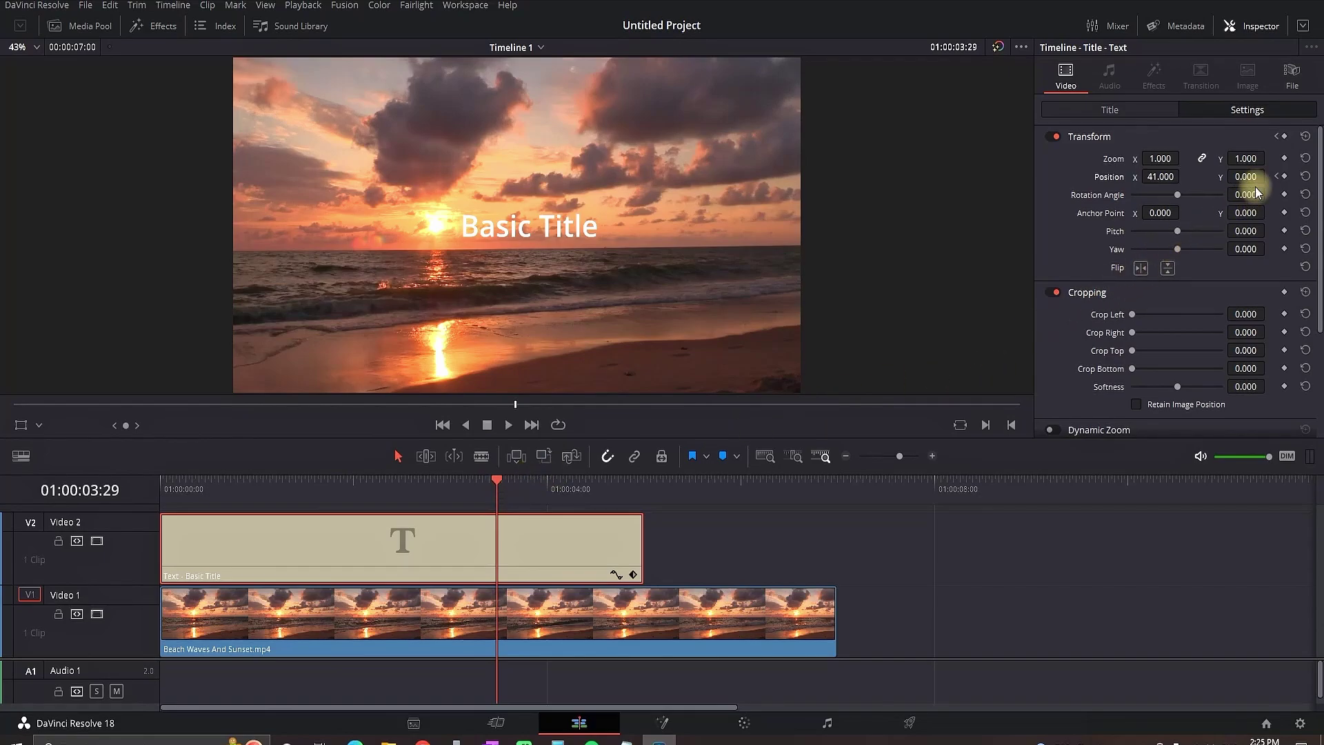
click(1285, 177)
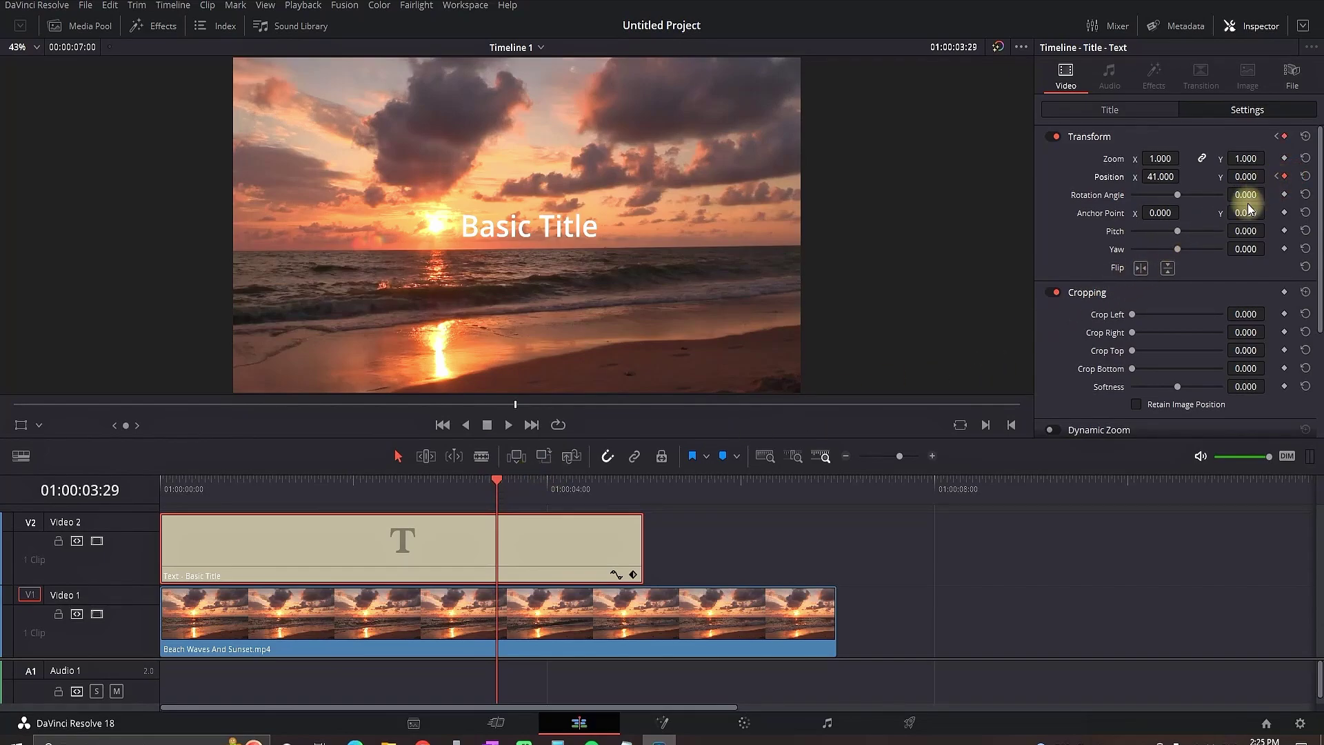
Step: On the title's last frame, 01:00:04:59, set Position X to 1200, then play the animation
drag(494, 481, 640, 485)
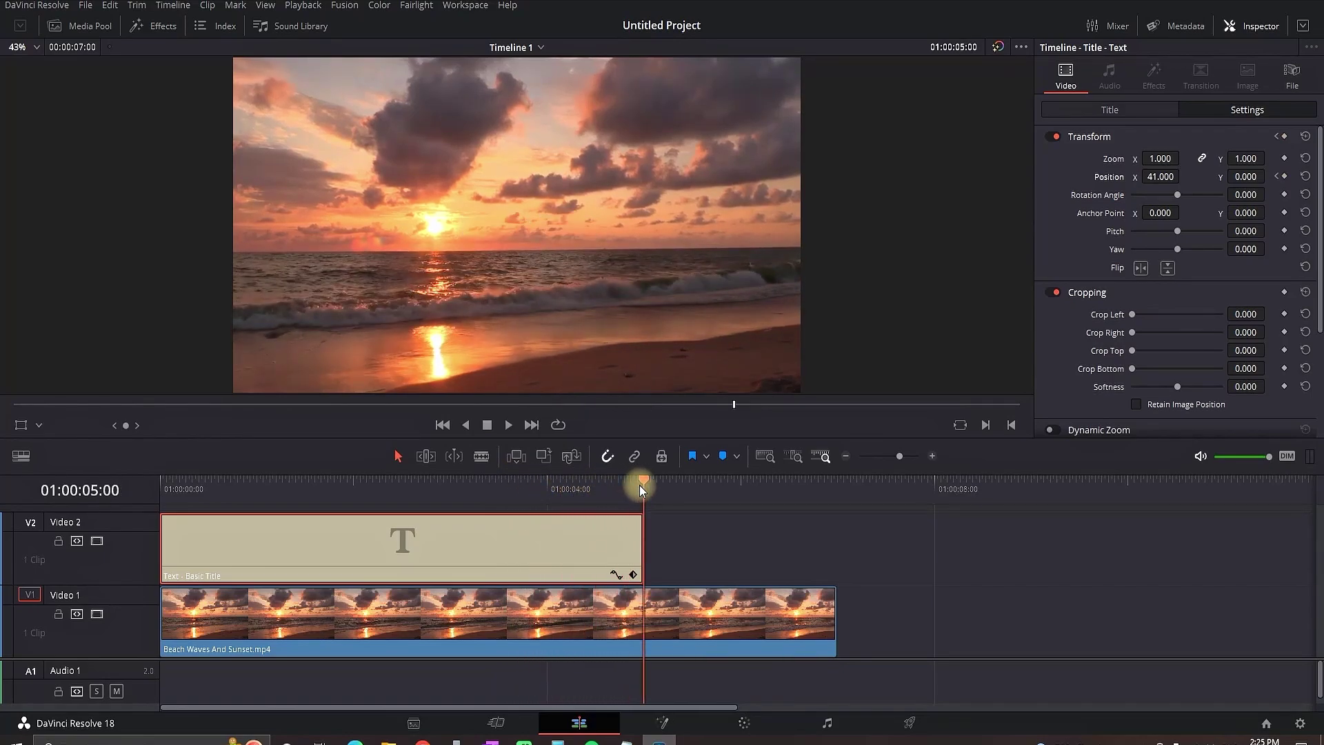
key(Left)
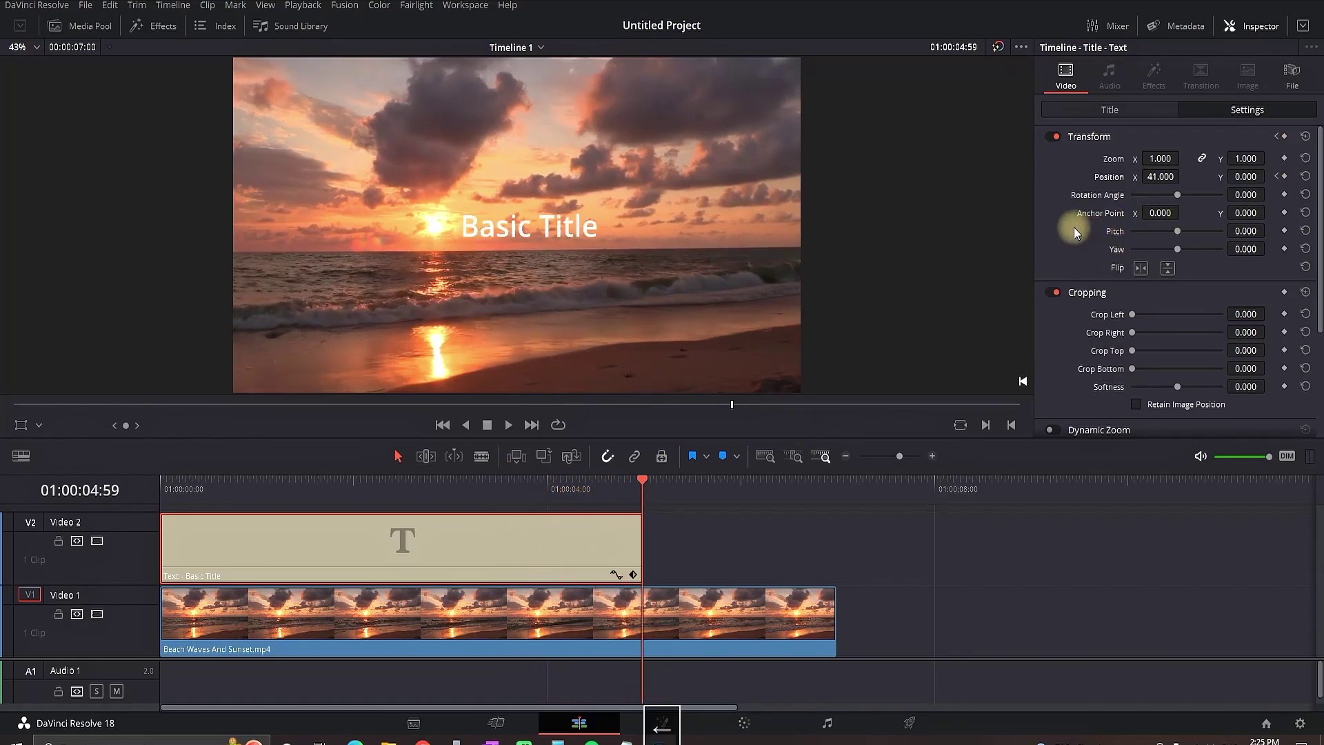
drag(1152, 178, 1271, 407)
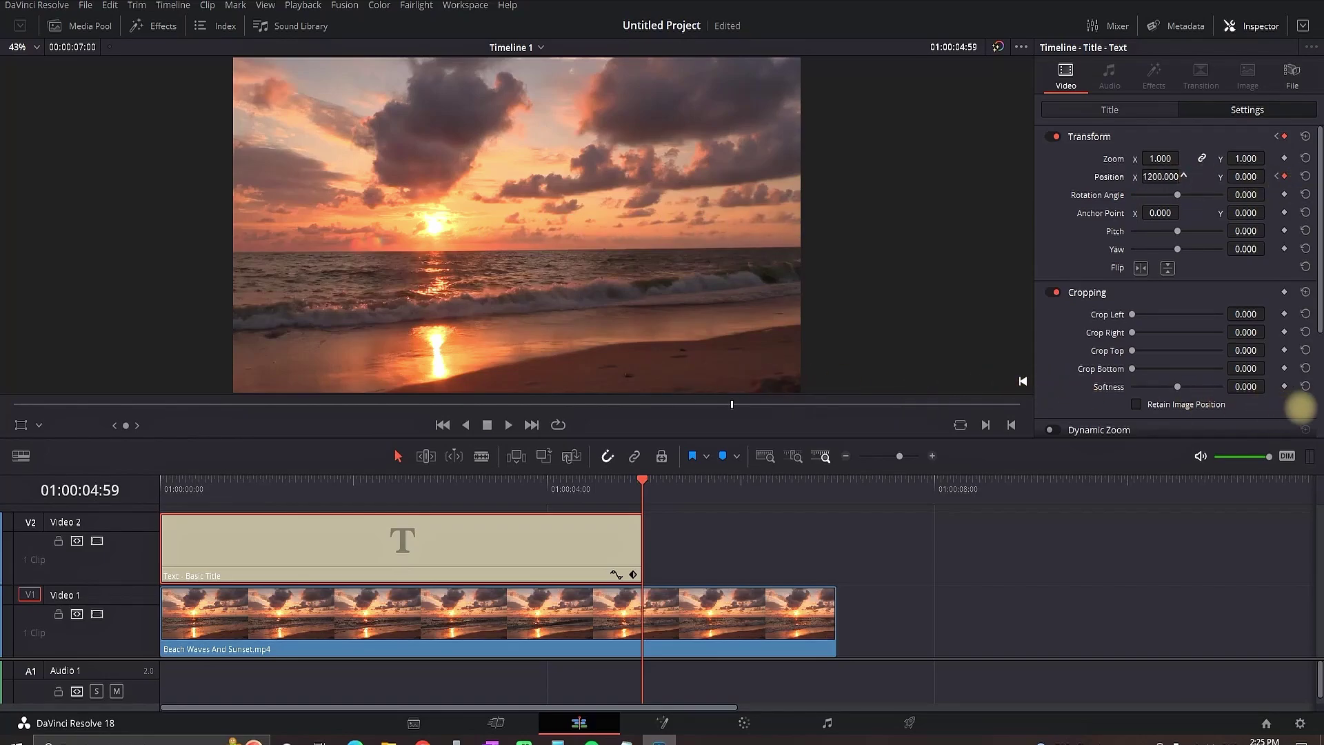
drag(207, 482, 114, 490)
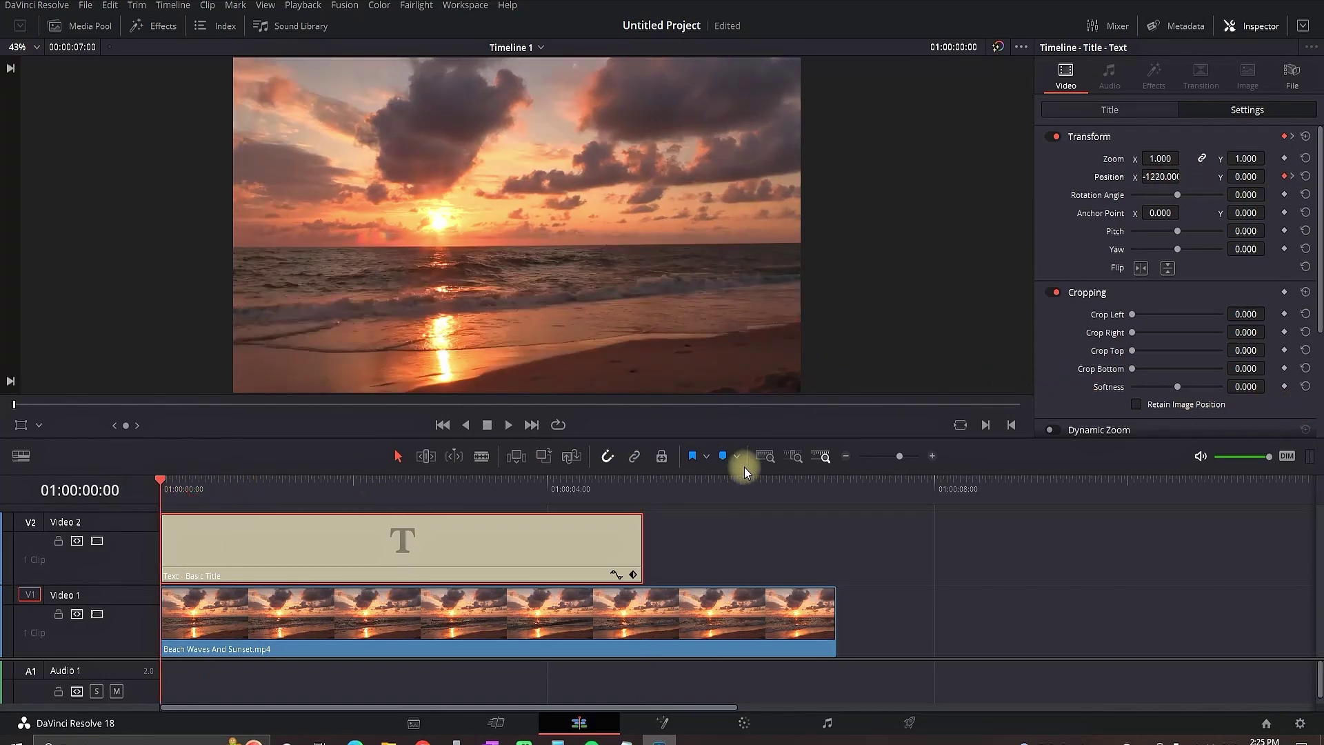
key(space)
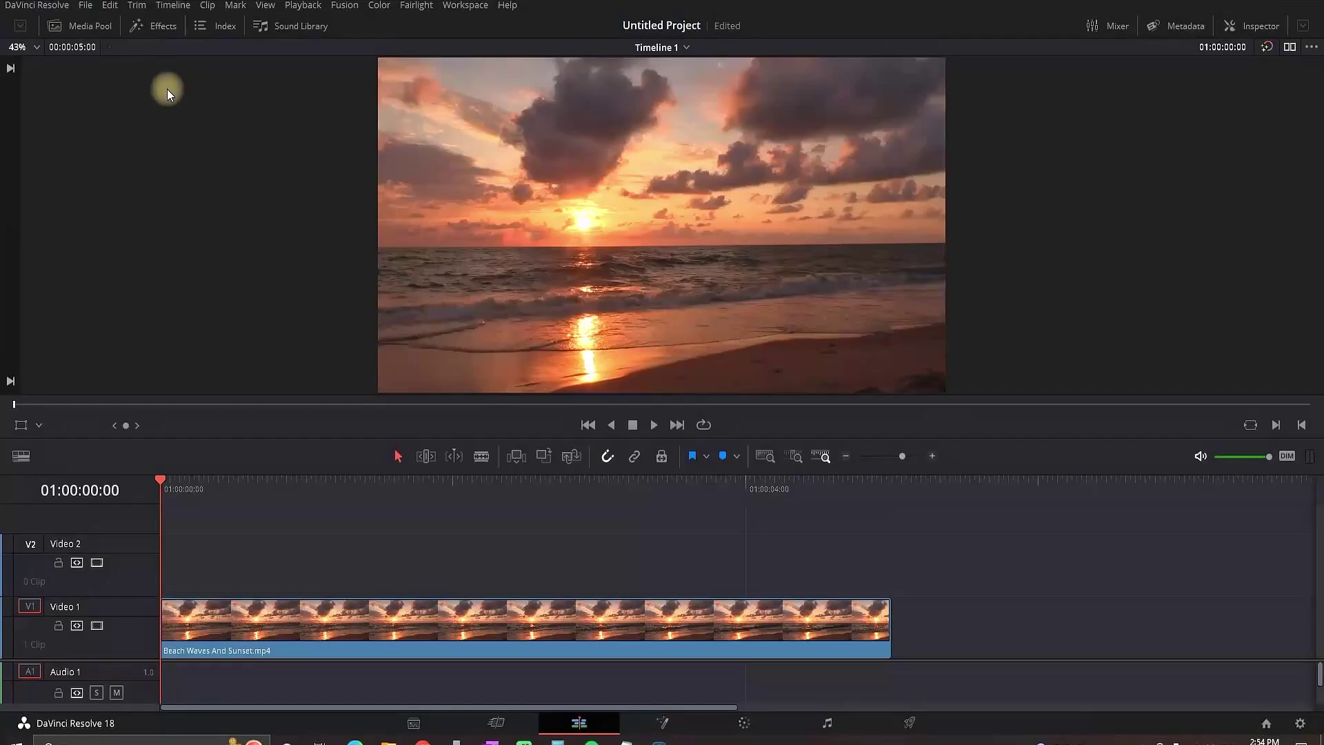
Step: Place a Text+ Custom Title on Video 2 spanning the whole beach clip
click(154, 32)
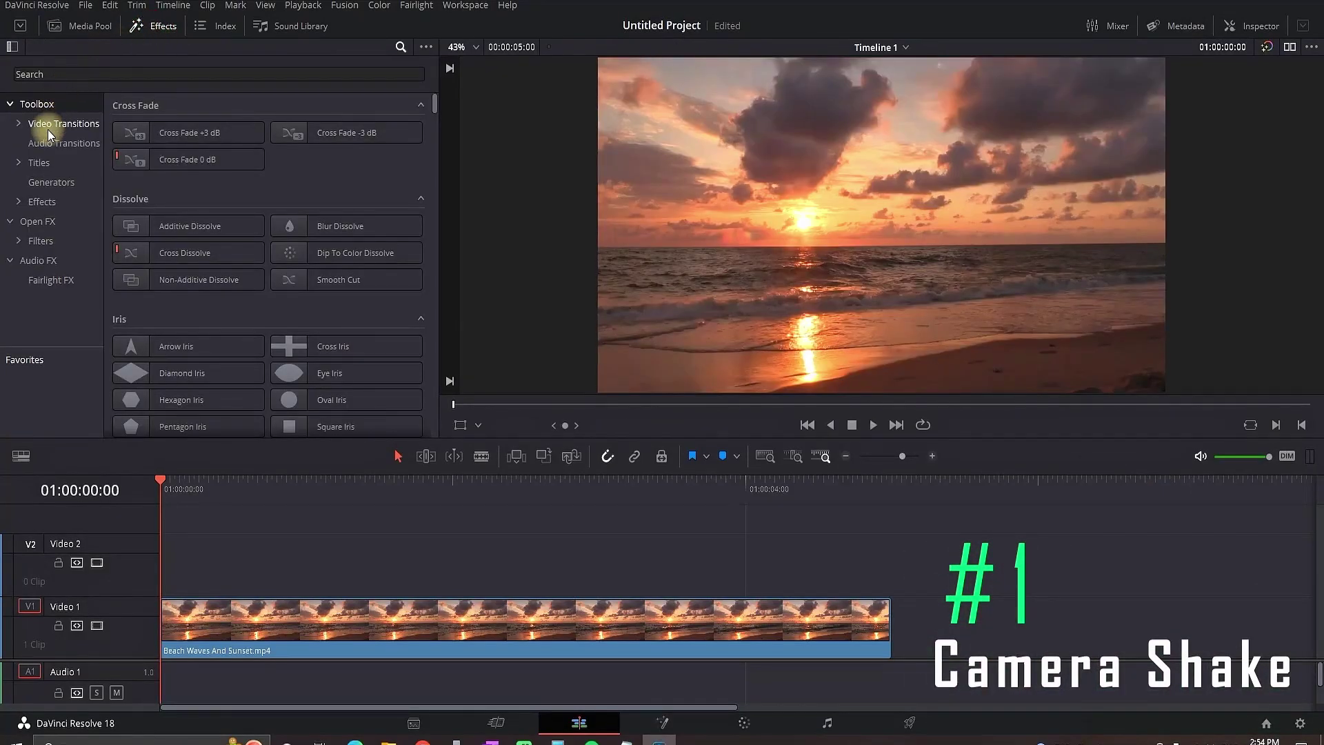
click(40, 163)
drag(310, 200, 168, 568)
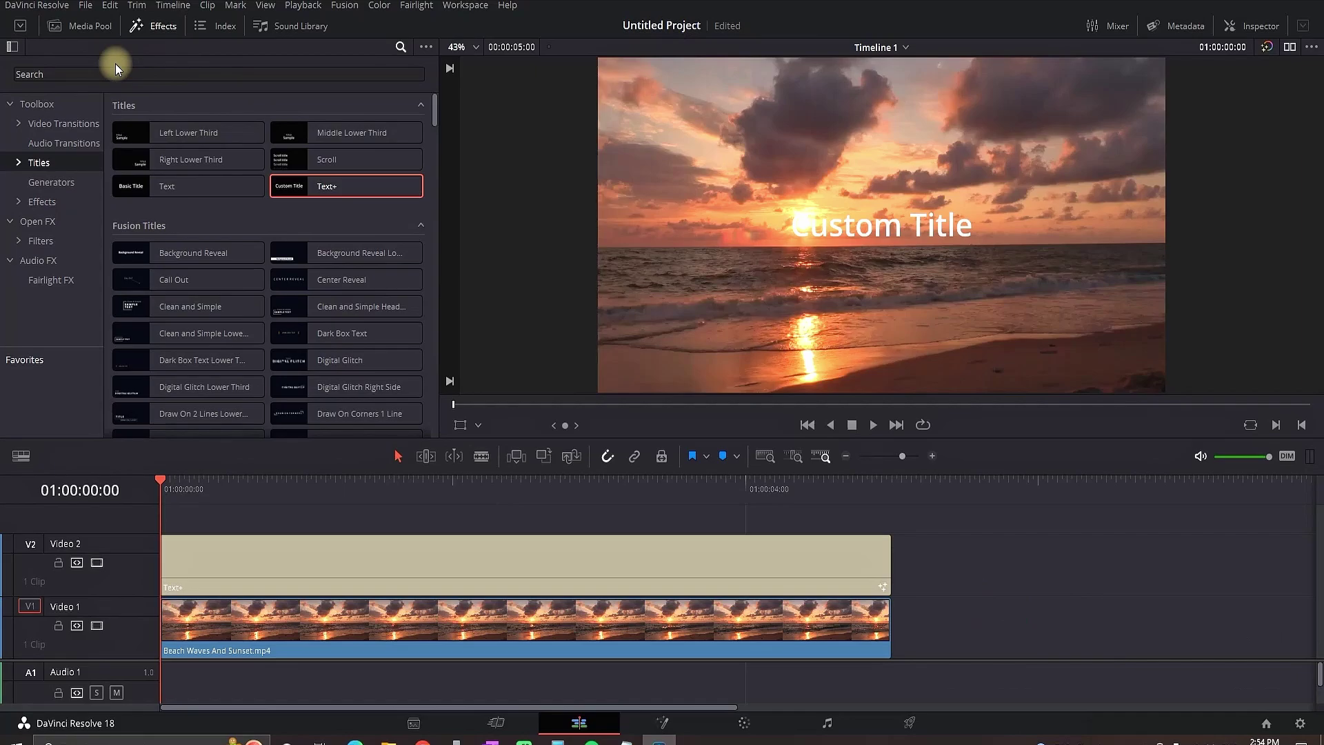
Step: Find Camera Shake by searching 'shak', apply it to the Text+ title, and preview
click(38, 218)
click(99, 74)
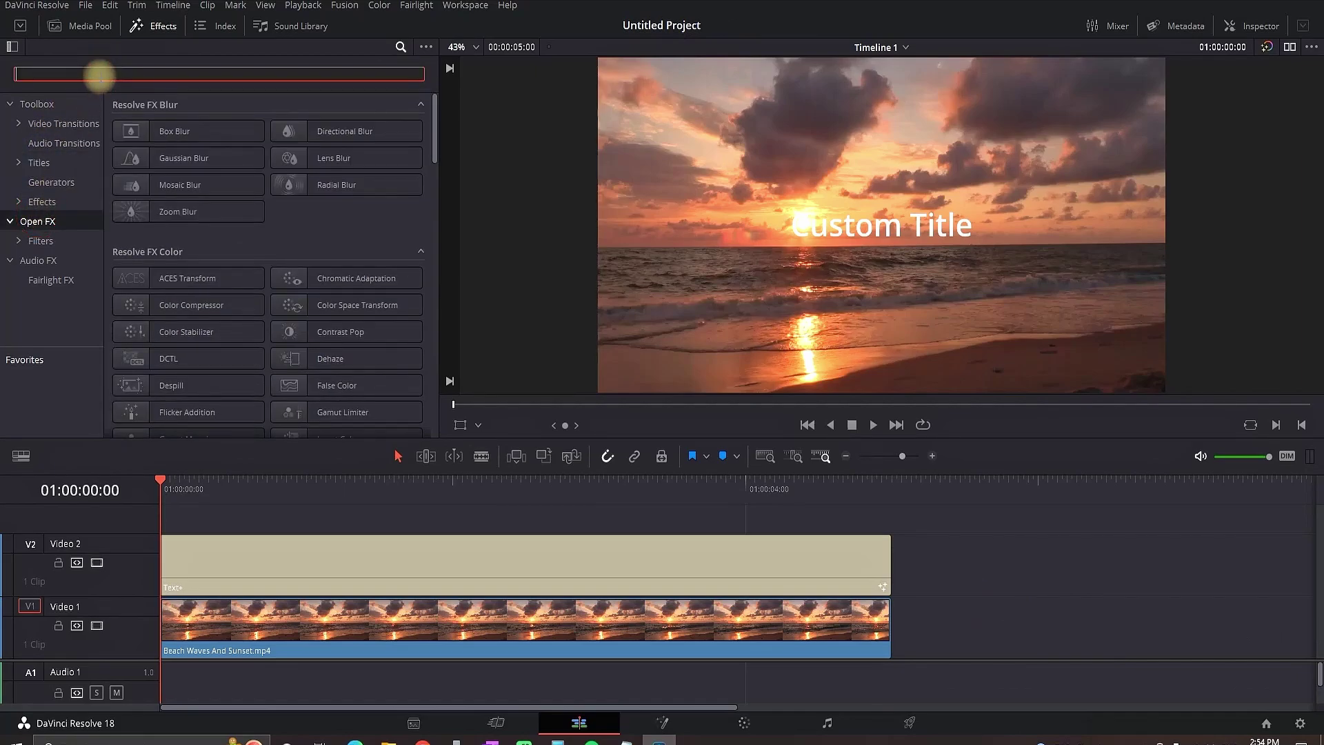
text(shake)
drag(185, 131, 557, 560)
click(153, 26)
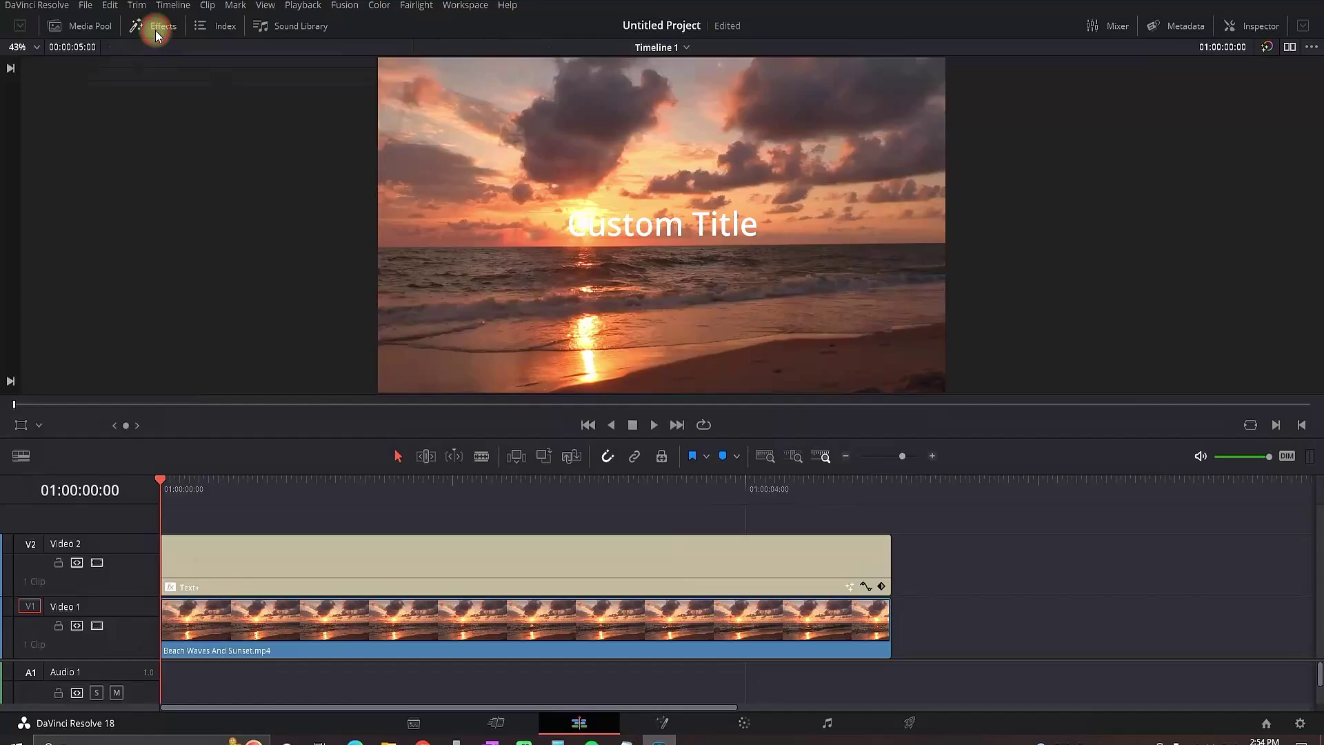
key(space)
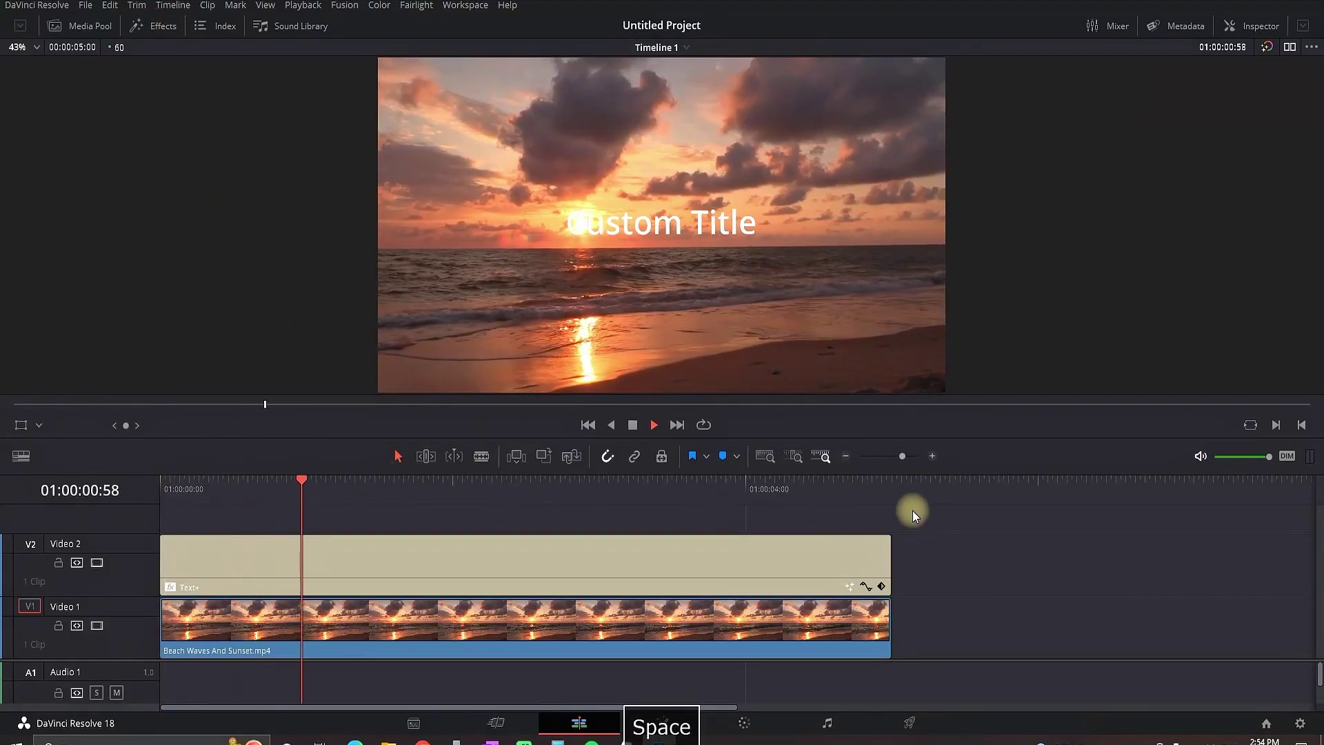
key(space)
click(728, 554)
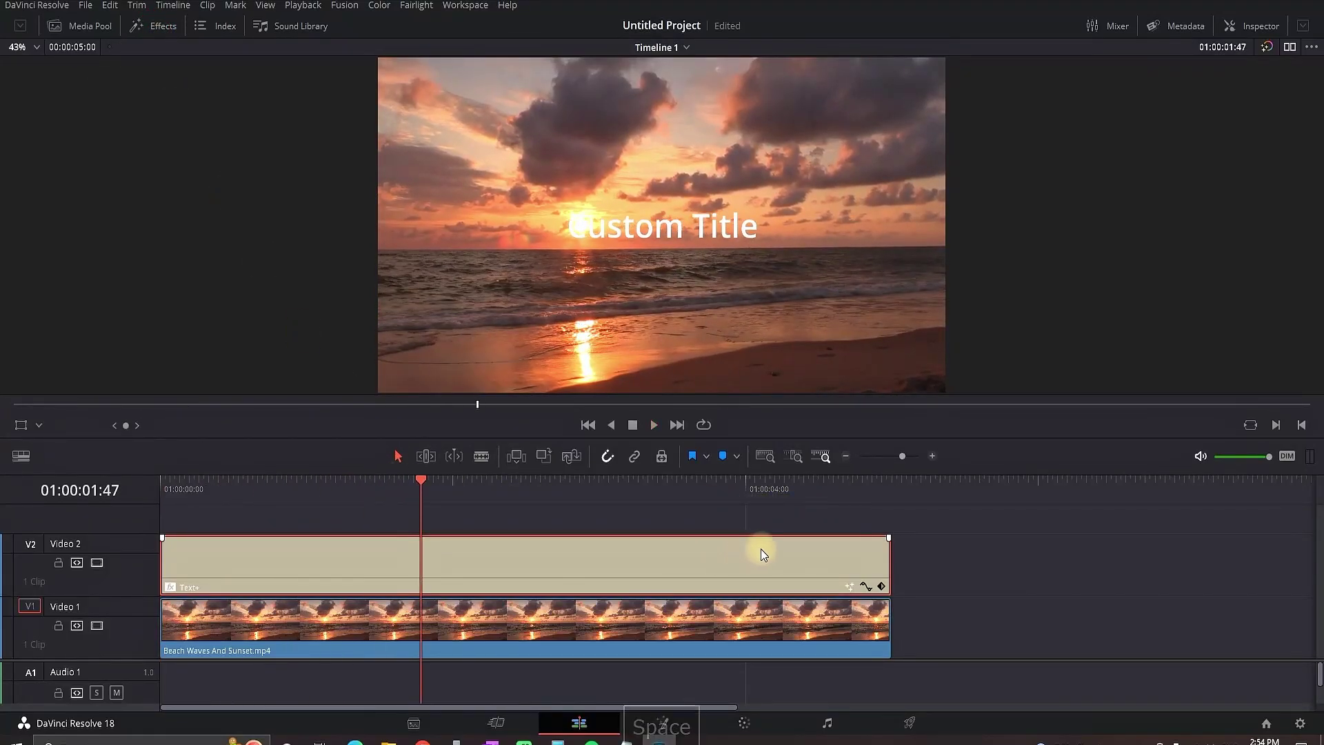
Step: In the Text+ title's Open FX settings, set Camera Shake Motion Scale 0.295, Speed Scale 1.938, and preview
click(1235, 29)
click(1155, 75)
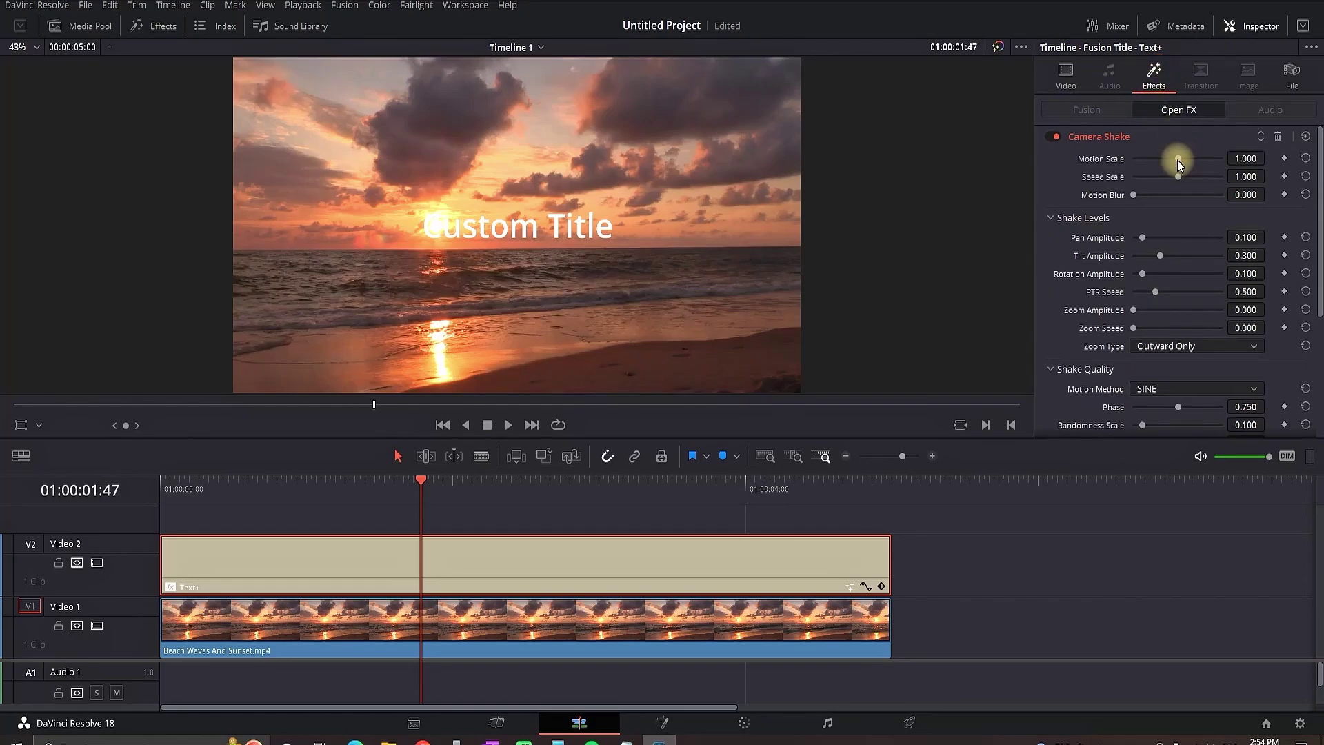
drag(1177, 160, 1220, 176)
key(space)
key(space)
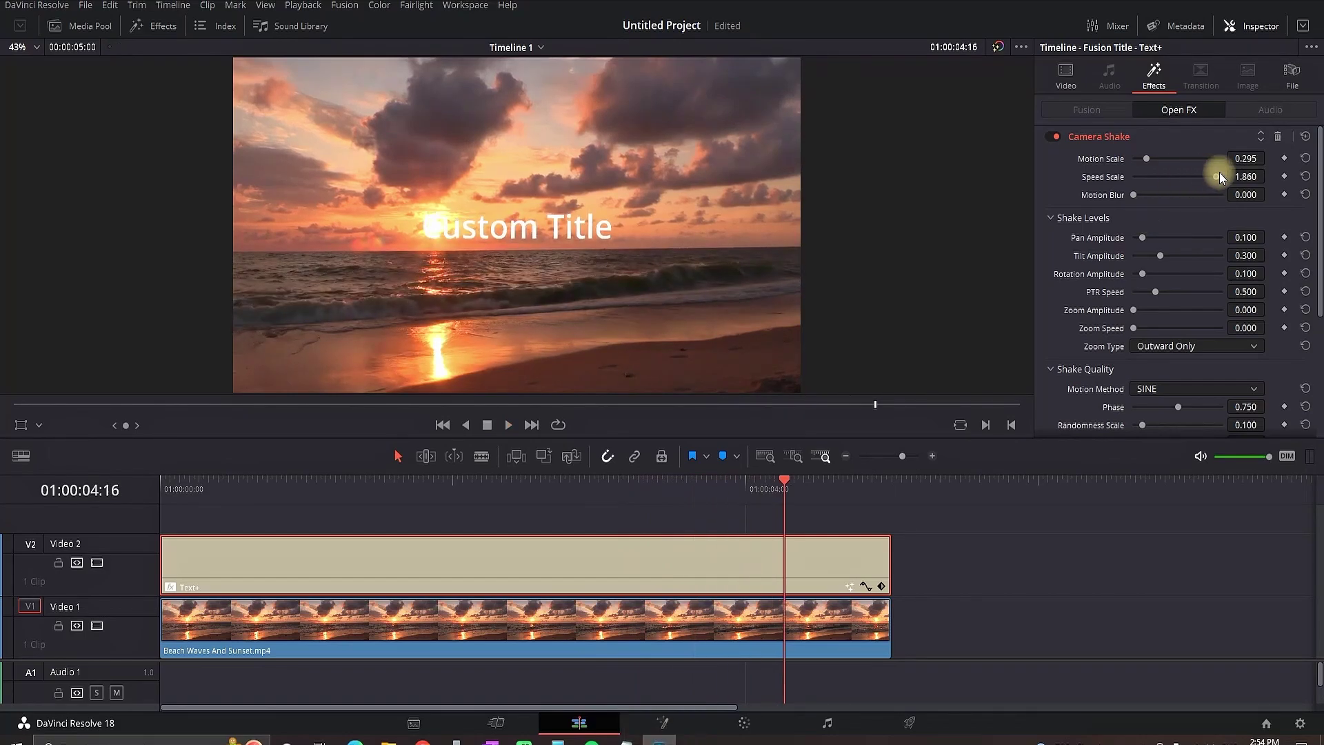
key(space)
key(space)
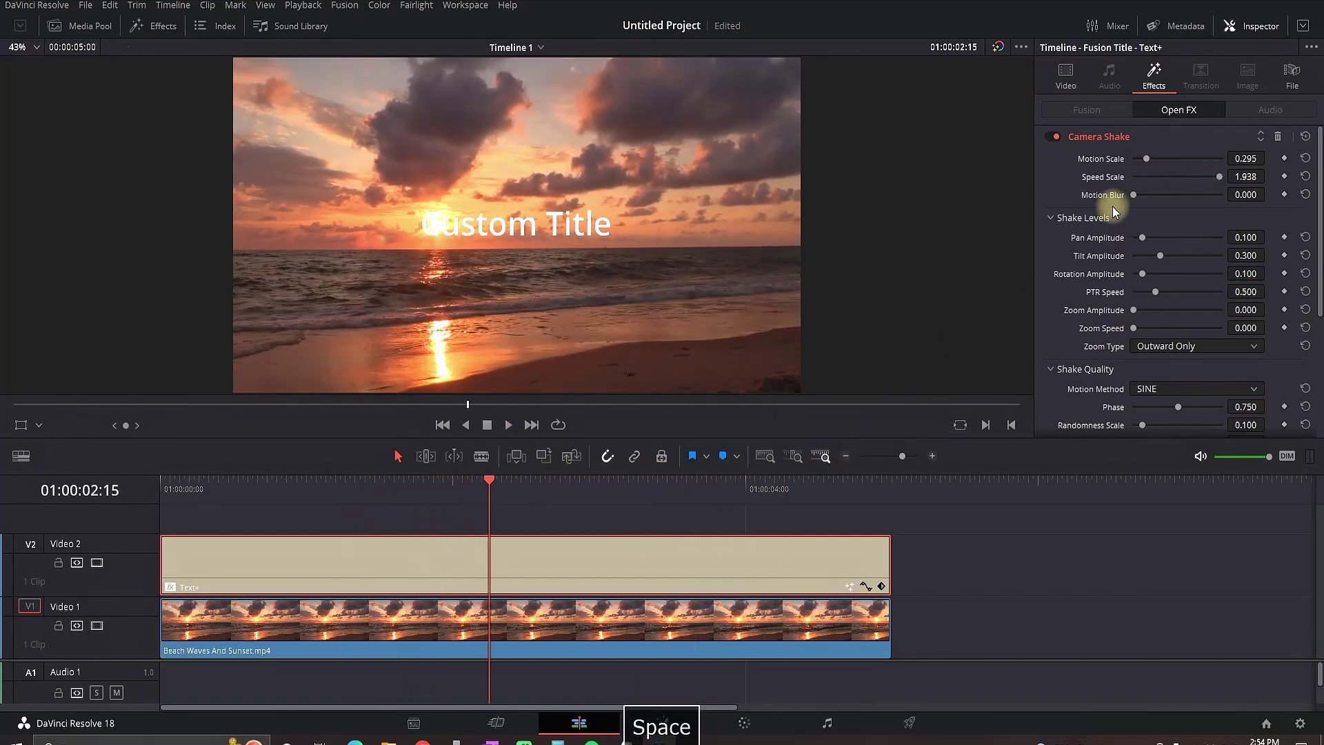